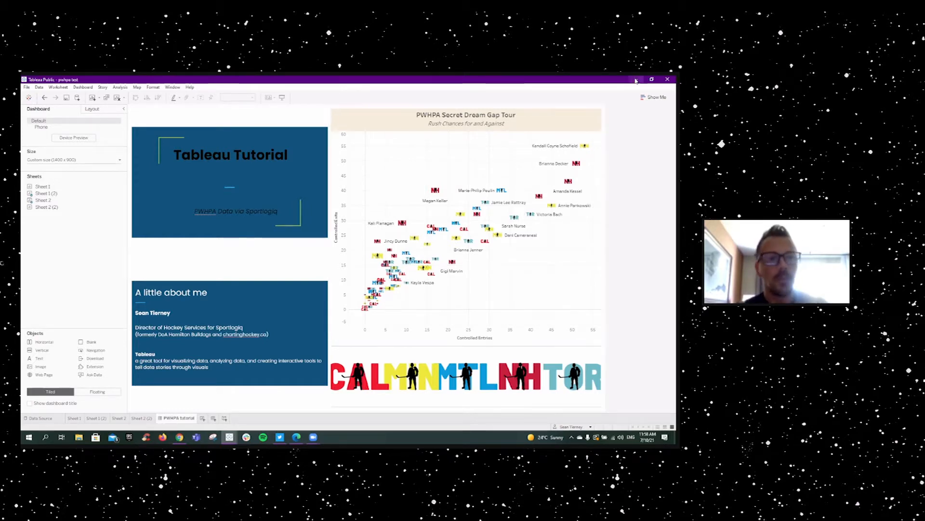
Switch from the finished tutorial dashboard to the blank Tableau Public workbook Book2
key("super+d")
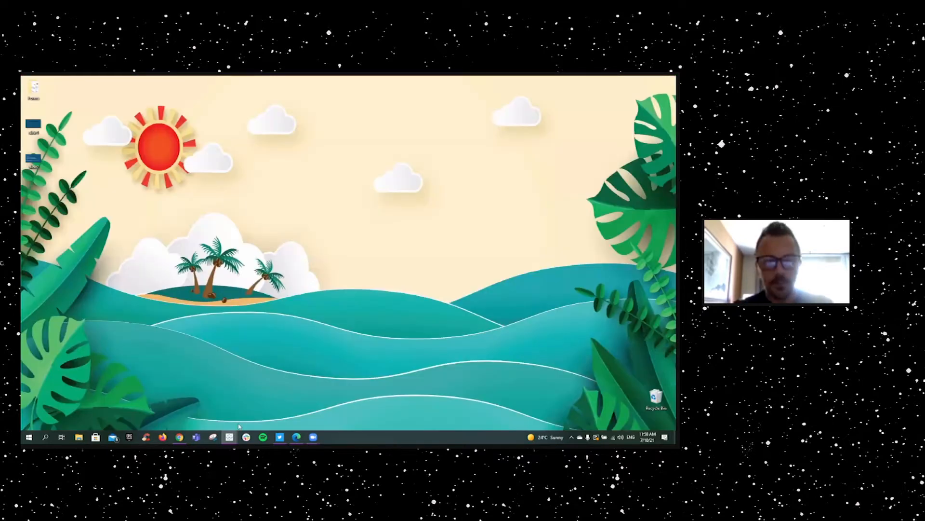
left_click(229, 437)
left_click(265, 411)
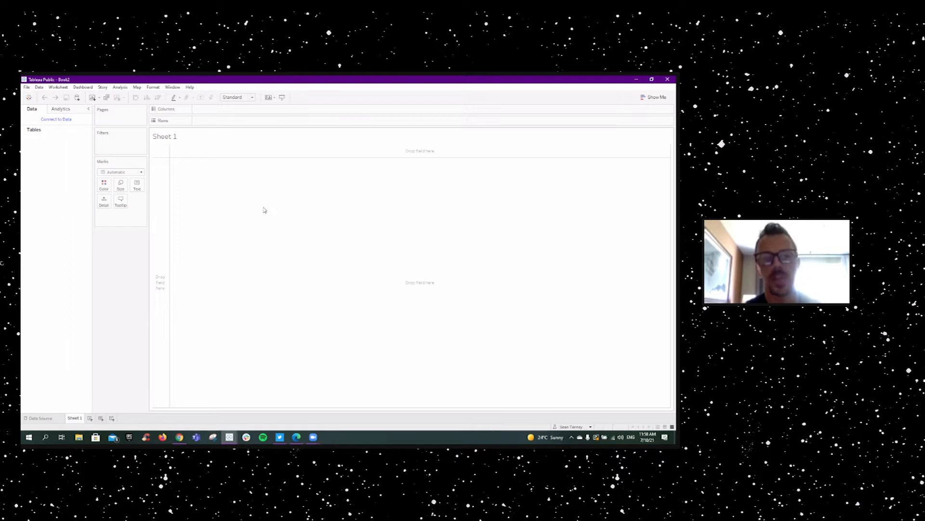
Connect to the Excel file PWHPA Secret Dream Gap Tour - SportLogiq and add its PWHPA Secret Dream Gap Tour sheet to the data source
left_click(58, 120)
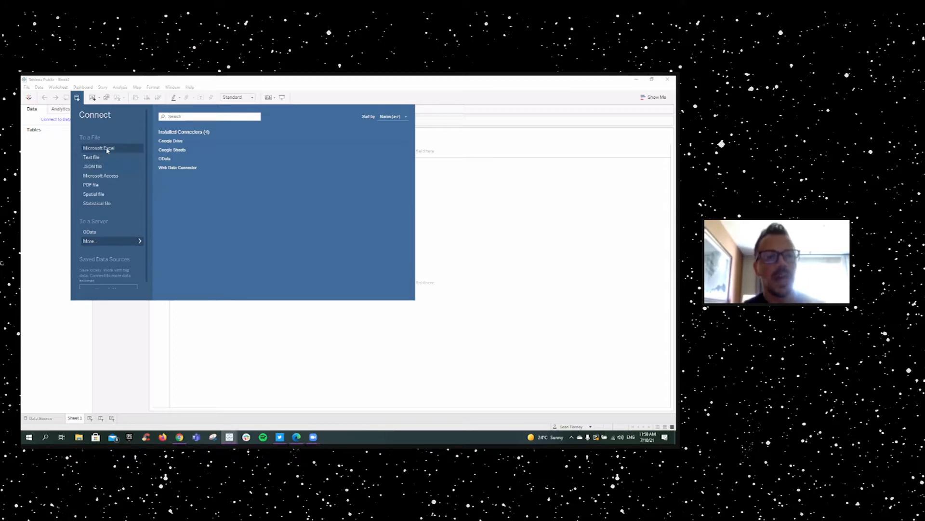
left_click(107, 149)
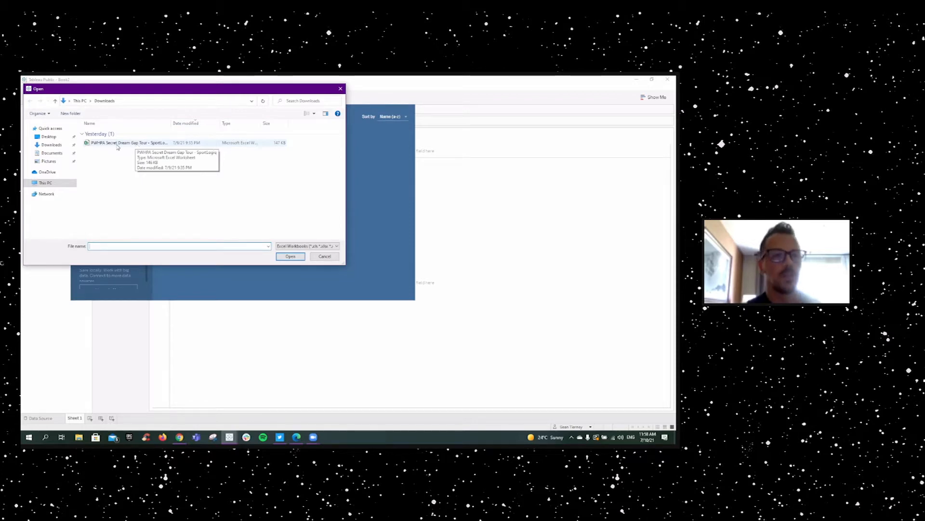
double_click(117, 143)
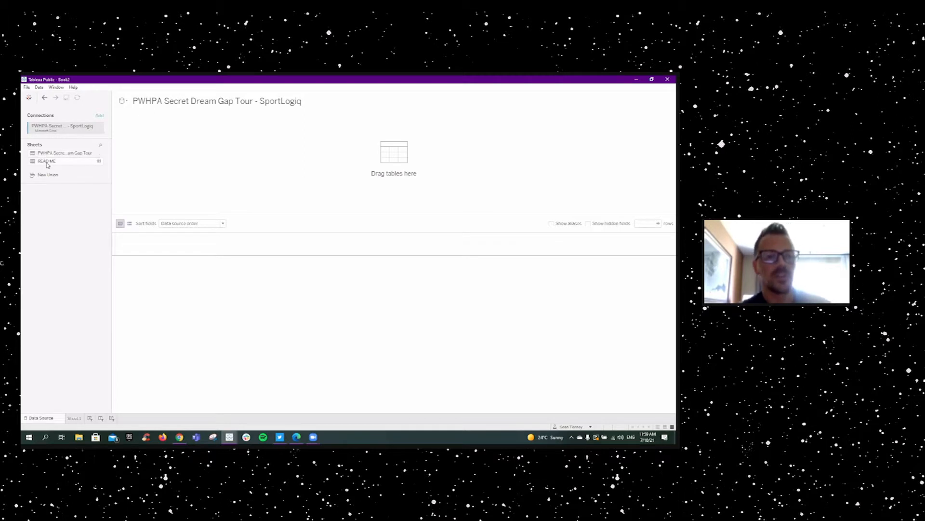
left_click_drag(65, 153, 393, 172)
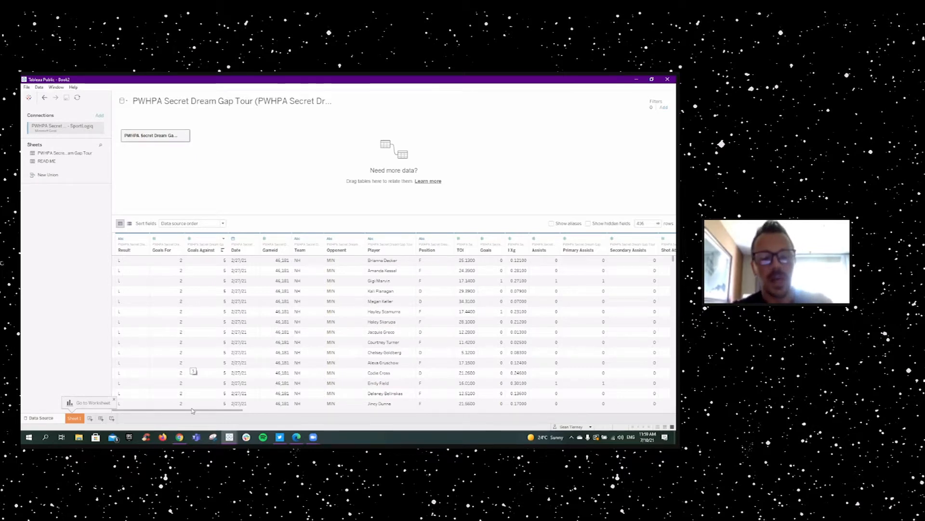
left_click_drag(239, 409, 199, 412)
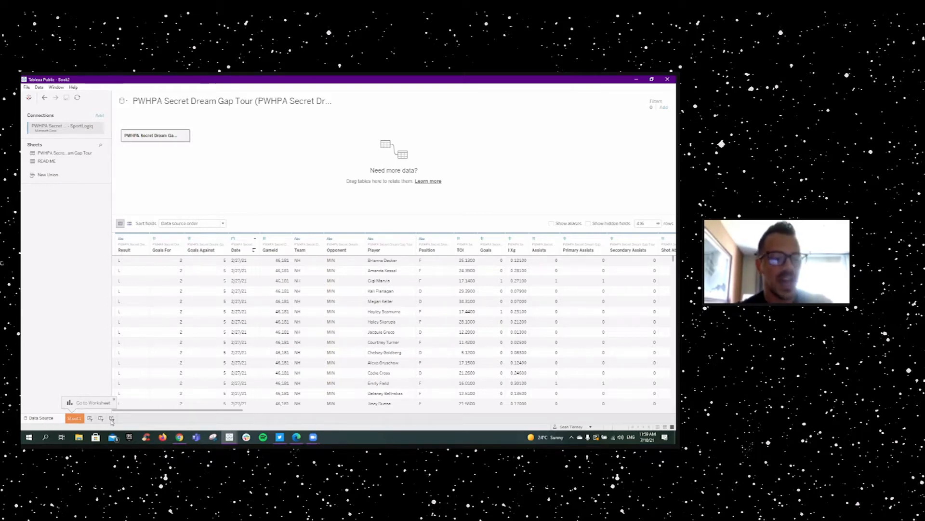
Open Sheet 1 and widen the Data pane enough to fit the full field names
left_click(75, 418)
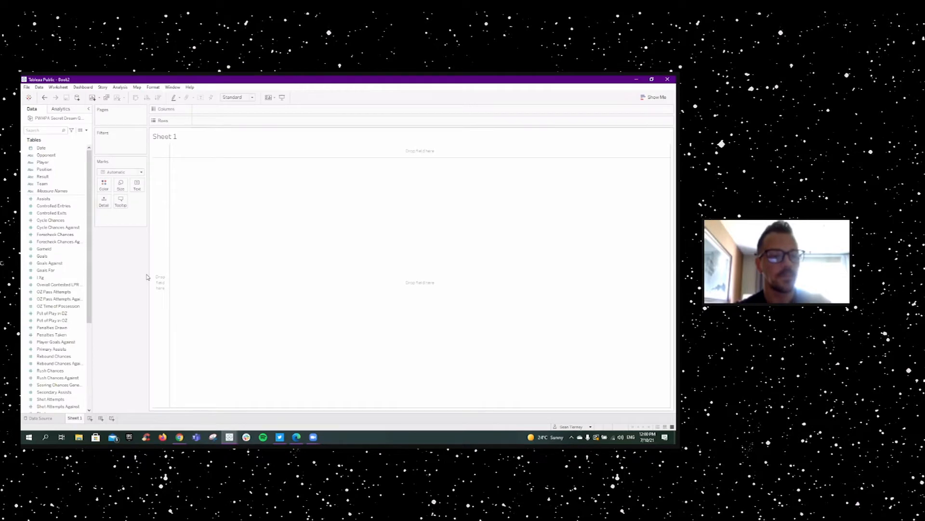
left_click_drag(89, 266, 135, 272)
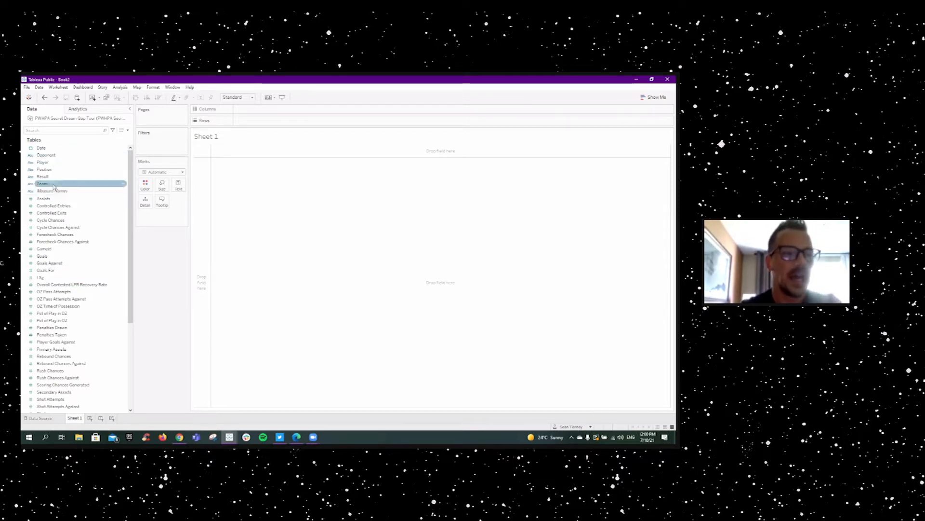
mouse_move(132, 284)
left_mouse_down()
mouse_move(132, 384)
mouse_move(132, 300)
left_mouse_up()
Draft a calculated field dividing Cycle Chances Against by TOI and discard it without saving
left_click(84, 243)
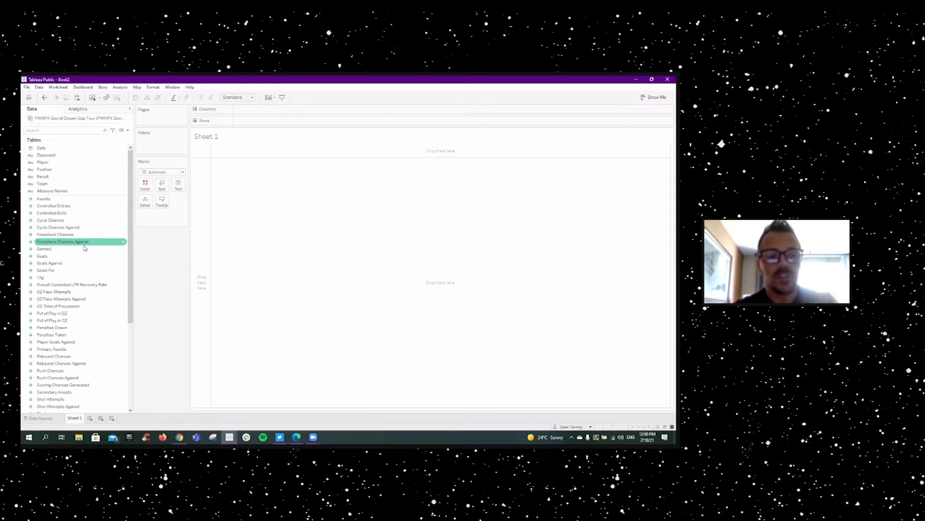
left_click(57, 234)
left_click(54, 228)
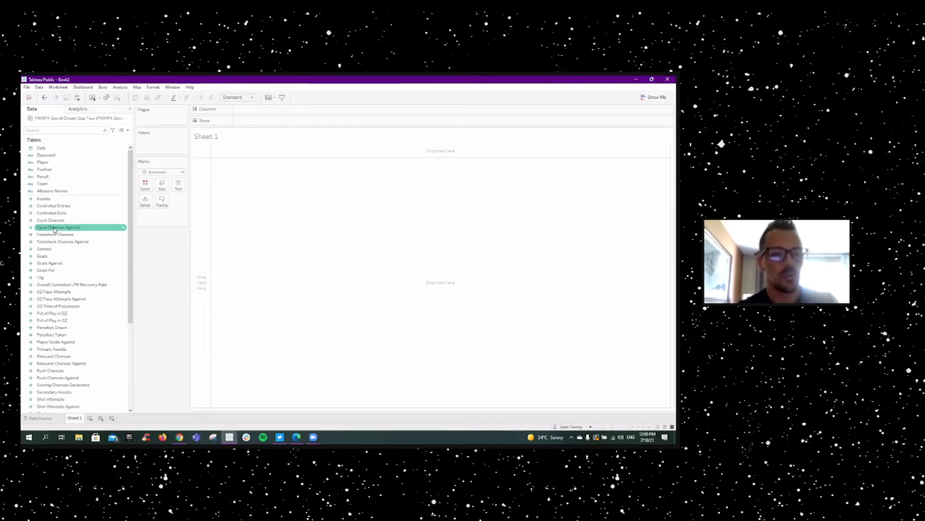
right_click(54, 228)
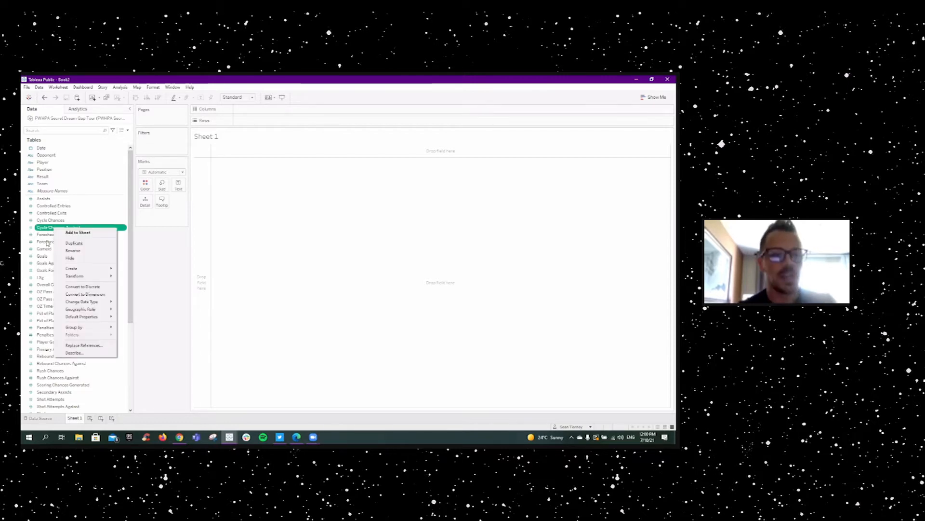
mouse_move(93, 271)
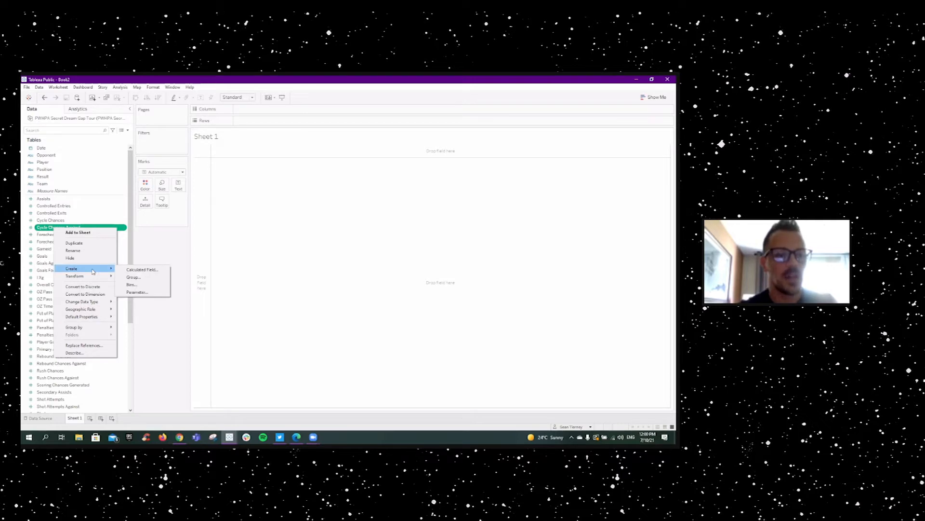
left_click(142, 270)
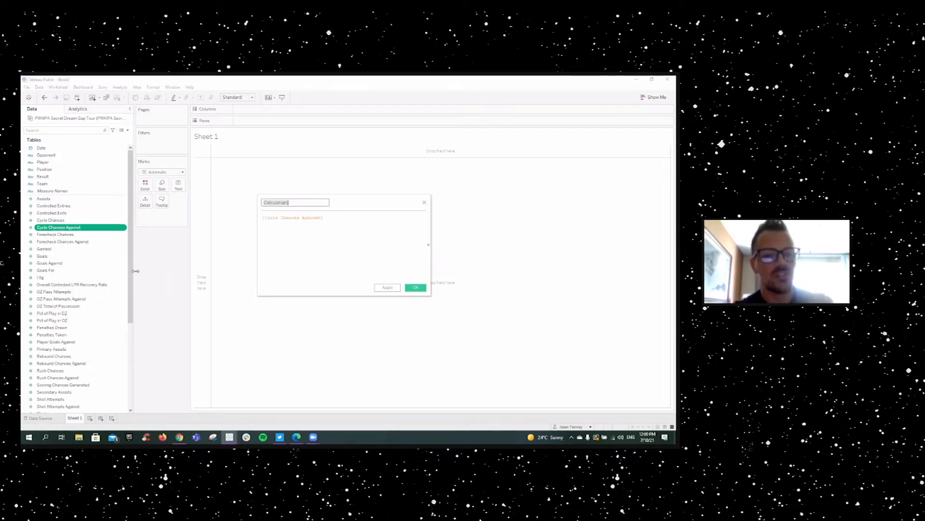
left_click(346, 219)
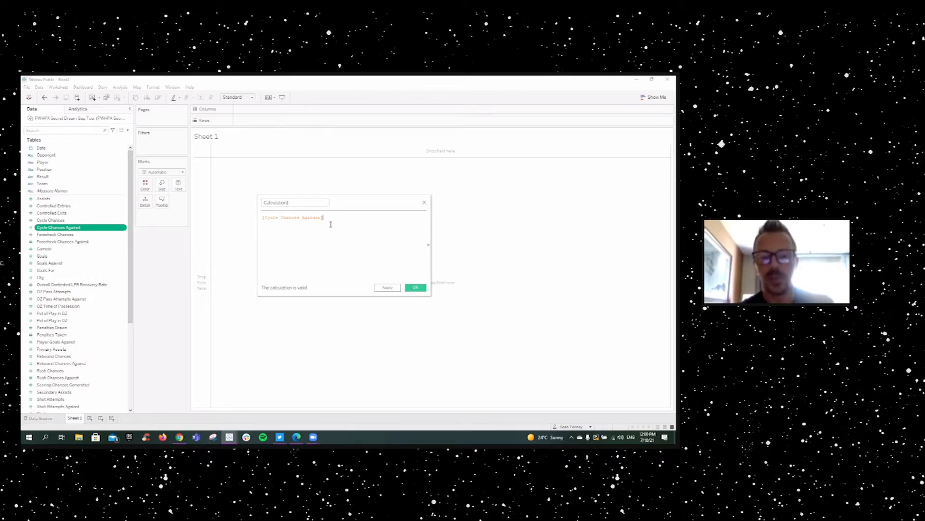
type("/")
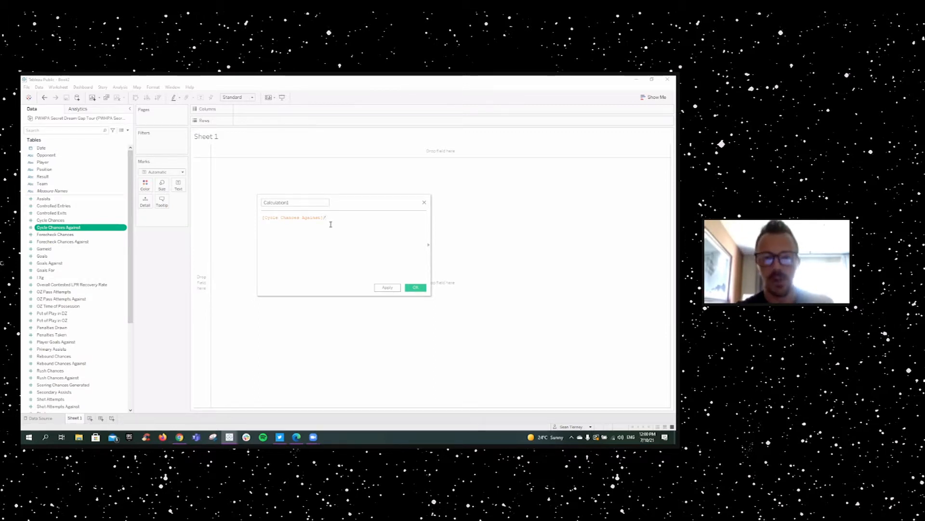
type("toi")
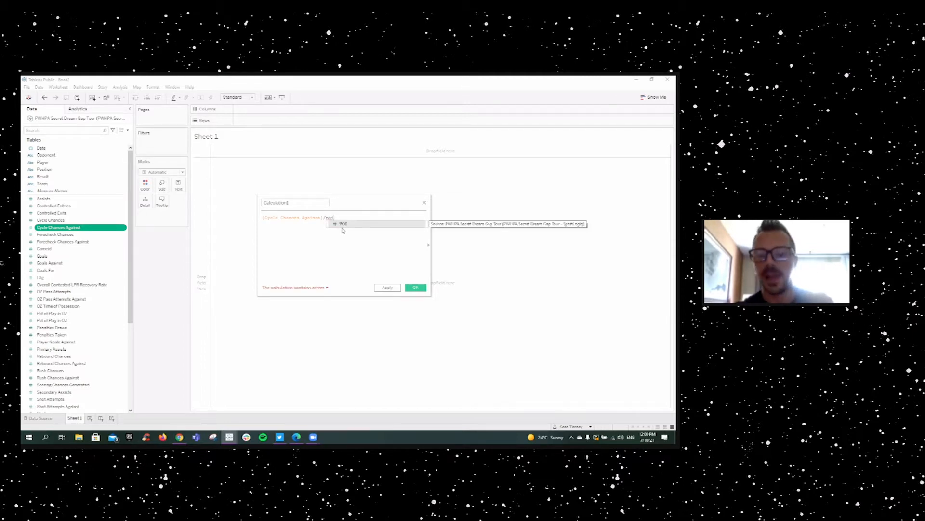
left_click(325, 259)
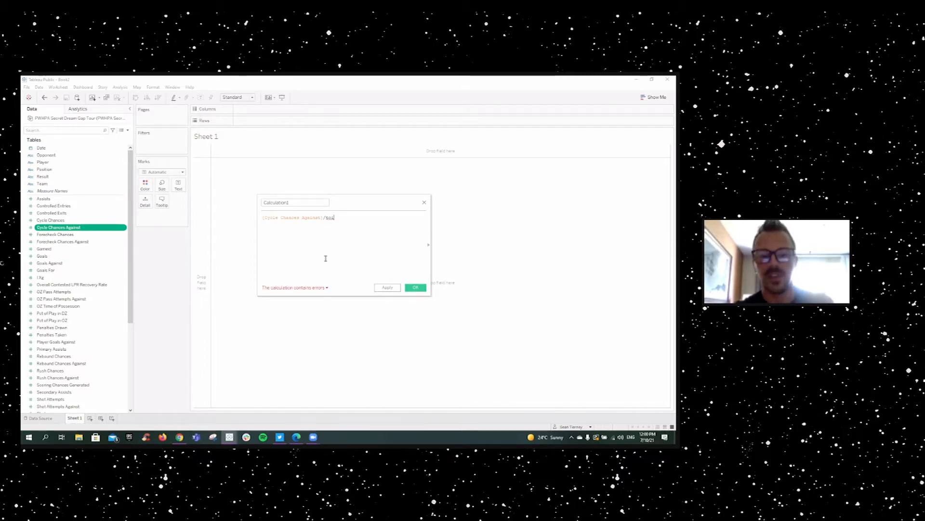
left_click(424, 204)
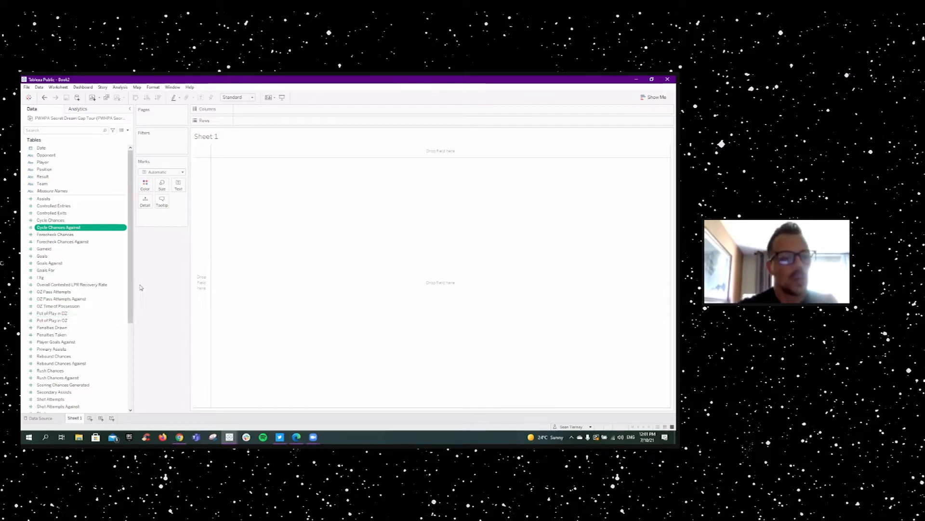
Plot Controlled Entries on Columns against Controlled Exits on Rows in Sheet 1
mouse_move(131, 302)
left_mouse_down()
mouse_move(134, 380)
mouse_move(133, 285)
left_mouse_up()
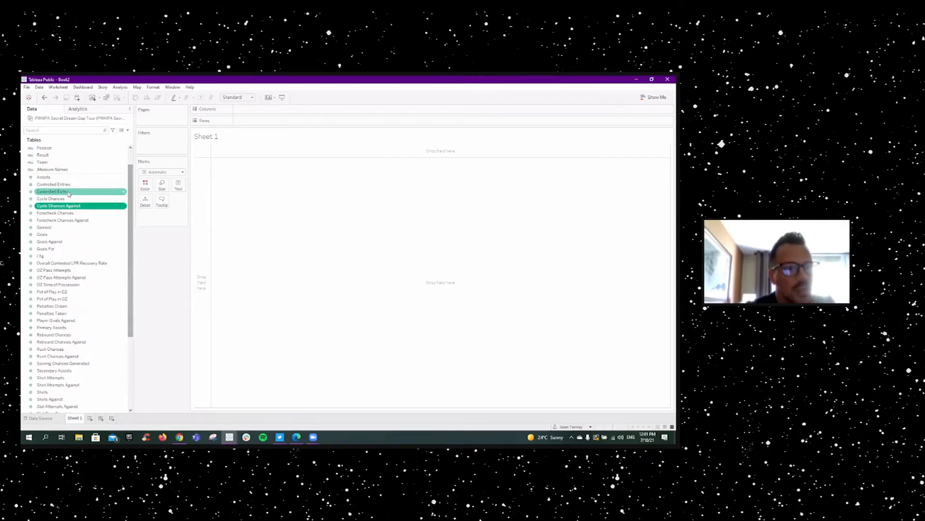
mouse_move(55, 185)
left_mouse_down()
mouse_move(192, 163)
mouse_move(271, 110)
left_mouse_up()
left_click(53, 191)
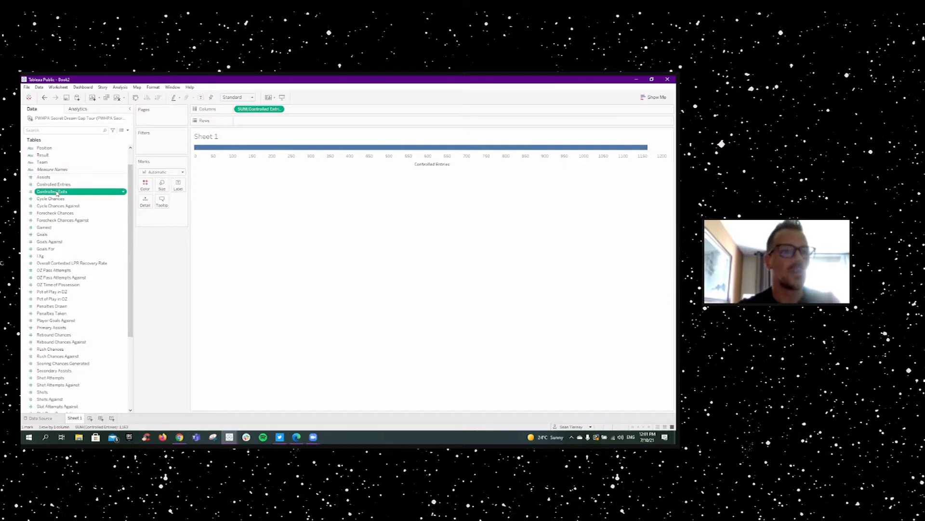
left_click_drag(156, 191, 269, 122)
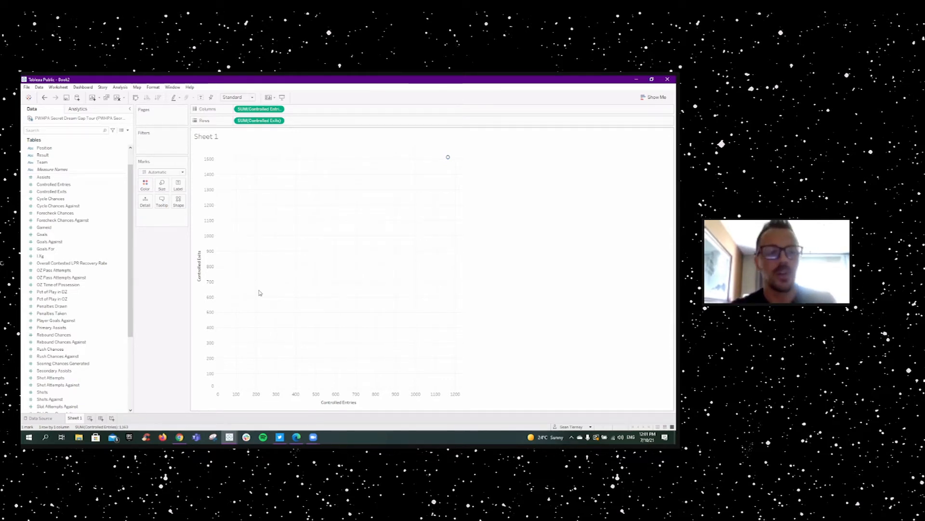
mouse_move(449, 163)
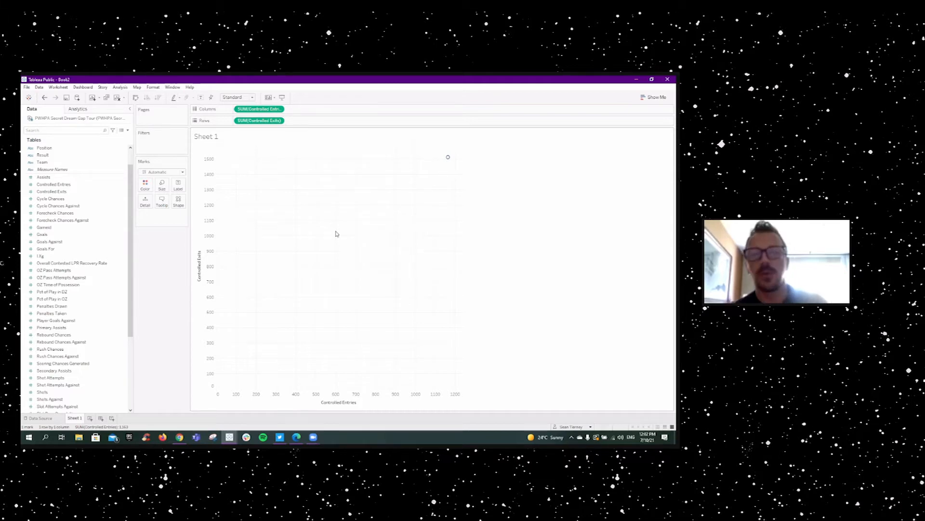
Split the scatter plot into one mark per player by adding the Player field as the label
left_click(47, 153)
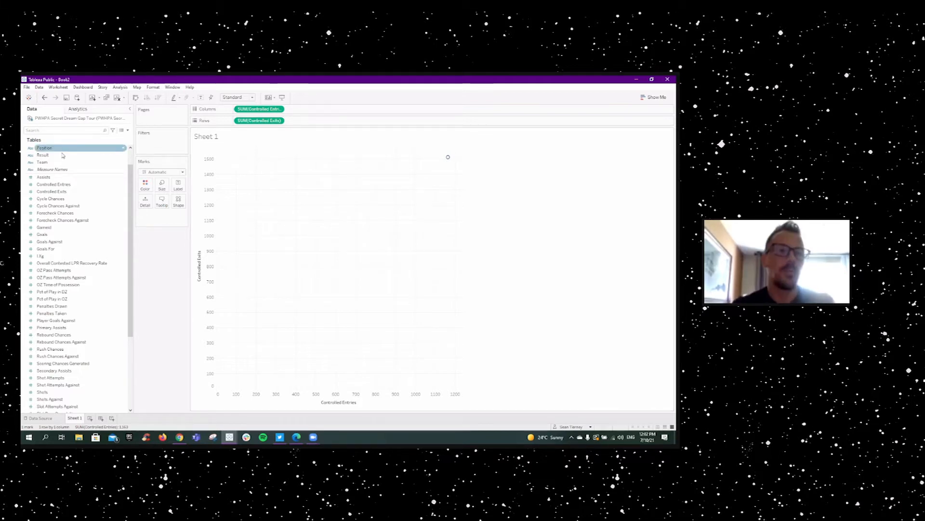
scroll(72, 176, "up", 1)
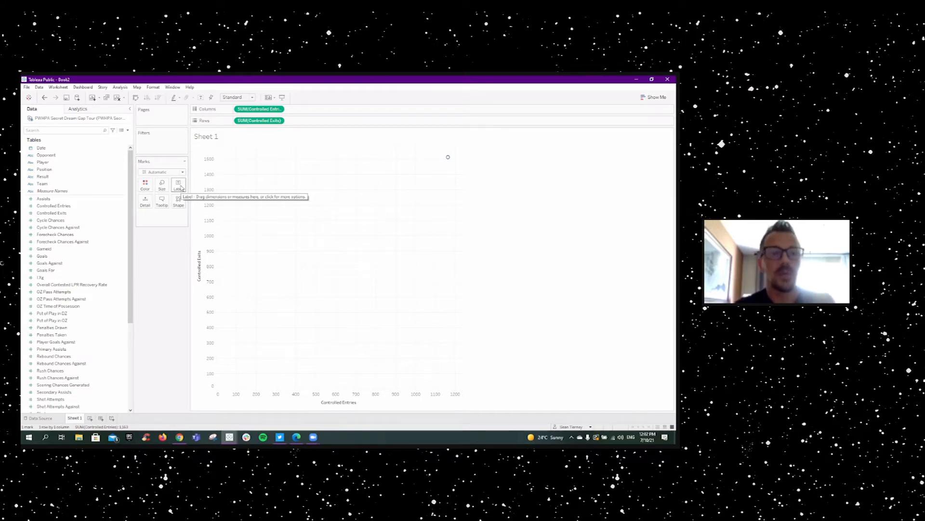
left_click_drag(43, 164, 178, 187)
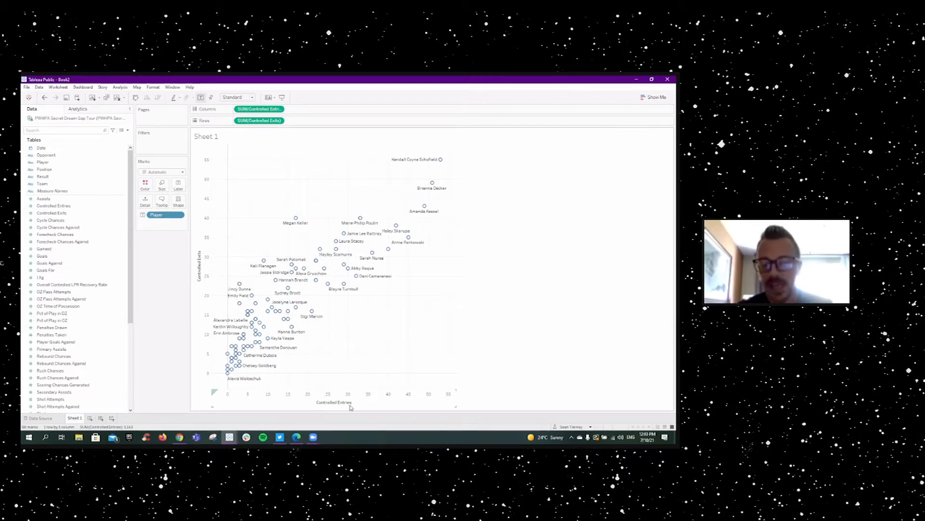
mouse_move(279, 277)
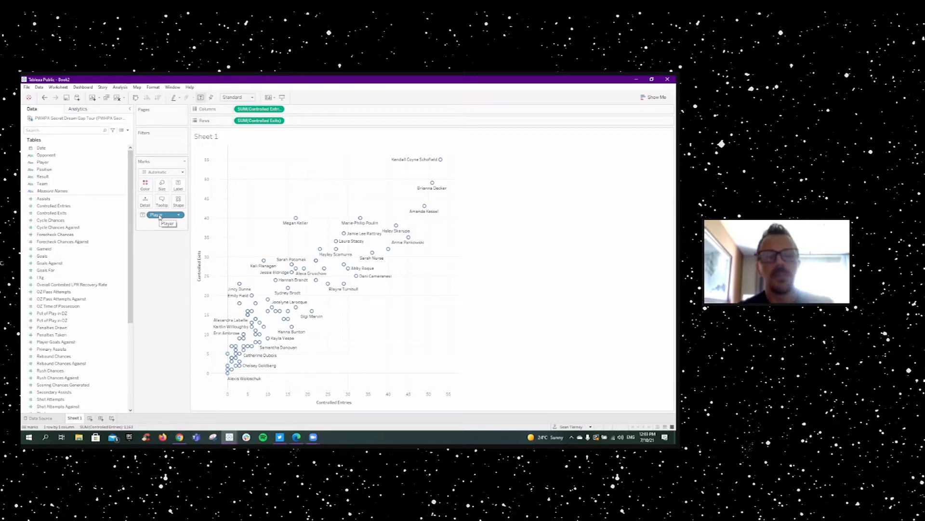
Try the Player field as the marks' color and shape, and return it to the label
left_click_drag(160, 216, 145, 187)
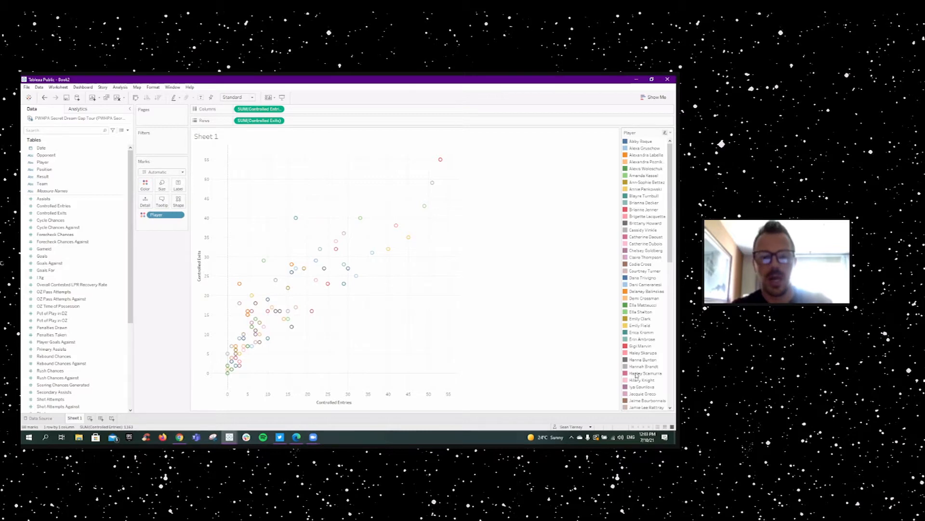
left_click_drag(164, 218, 178, 201)
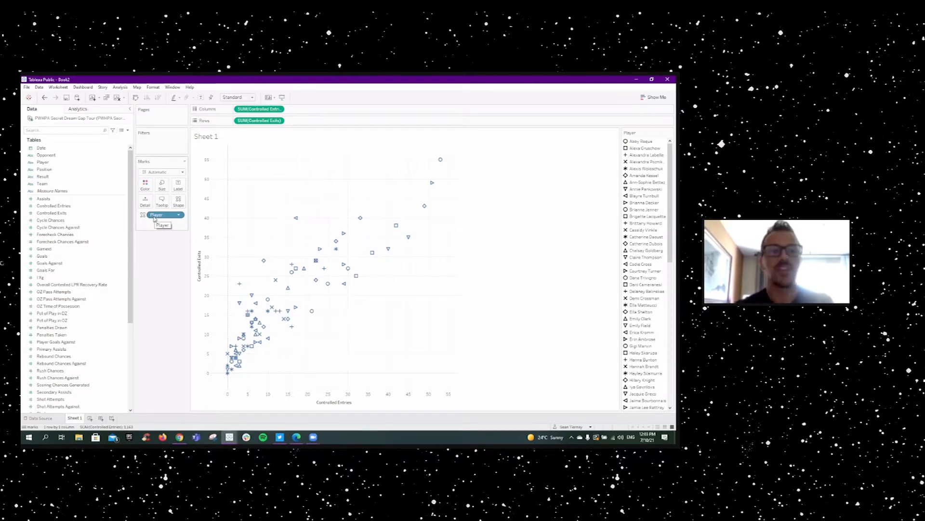
left_click_drag(154, 219, 178, 188)
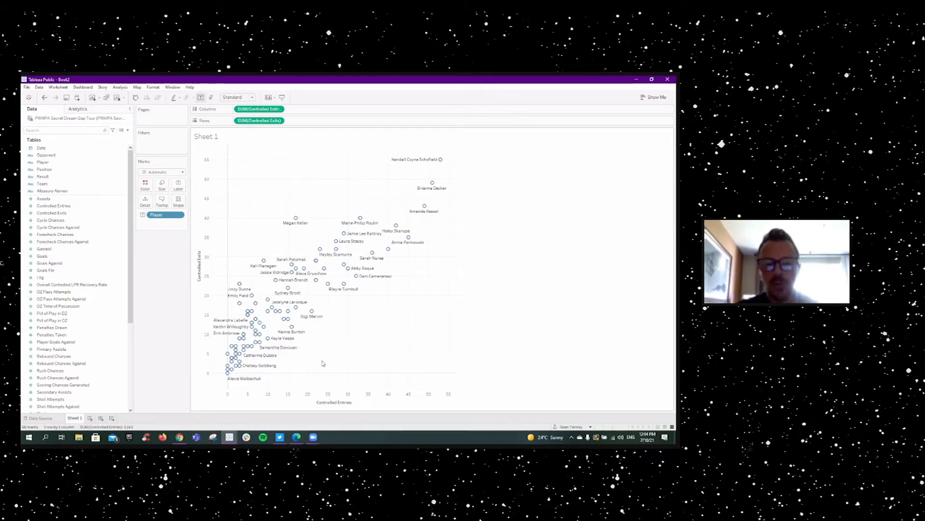
Set the Controlled Entries axis to a fixed range
right_click(362, 403)
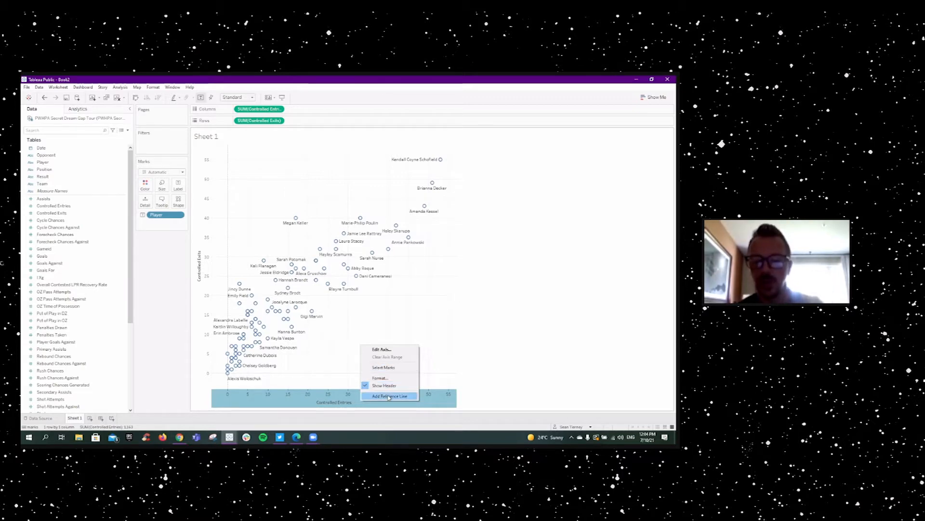
left_click(383, 350)
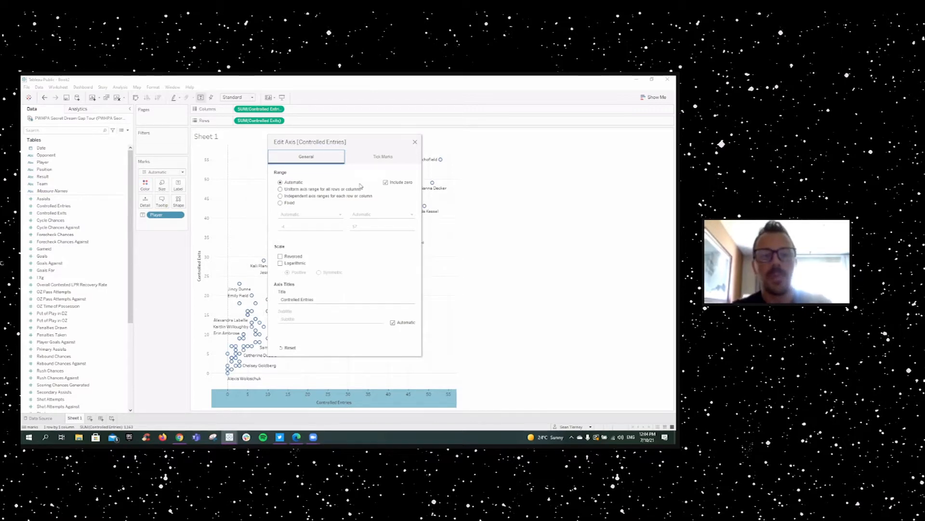
left_click(280, 204)
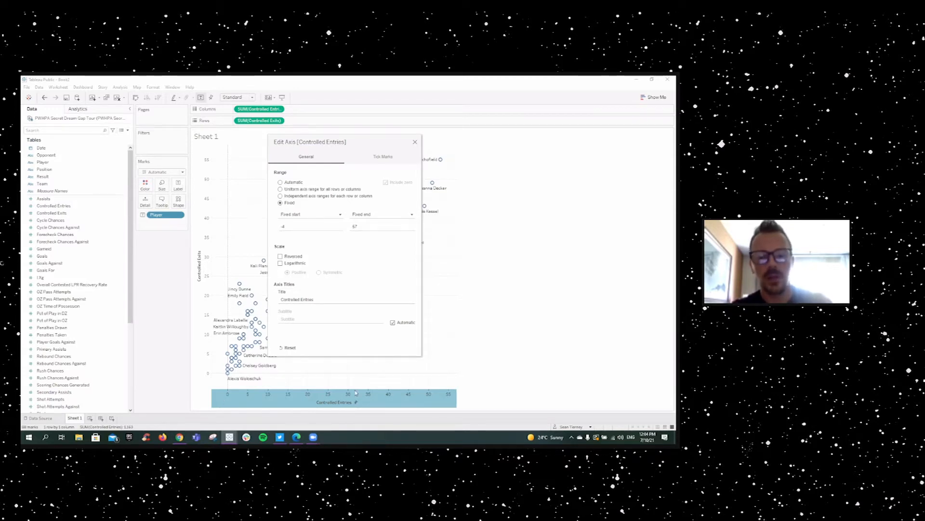
left_click(415, 142)
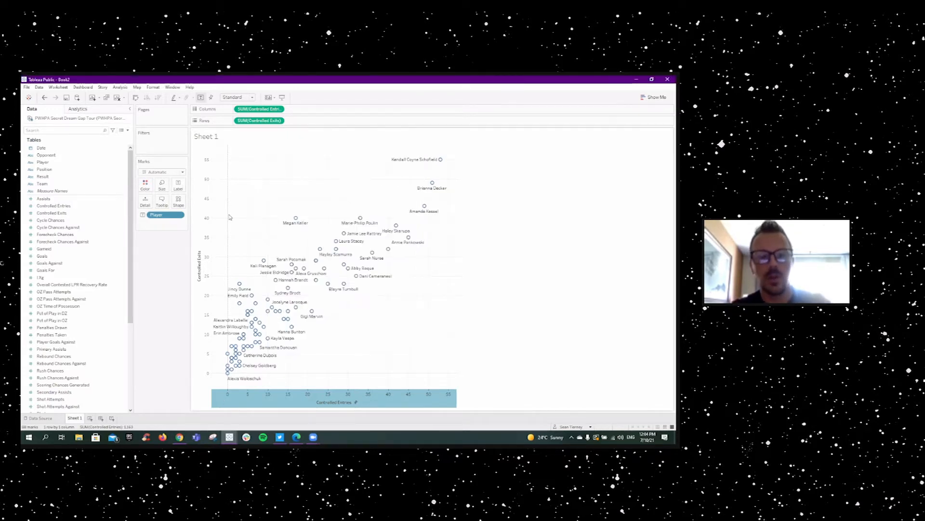
Set the Controlled Exits axis to a fixed range
right_click(200, 214)
left_click(214, 218)
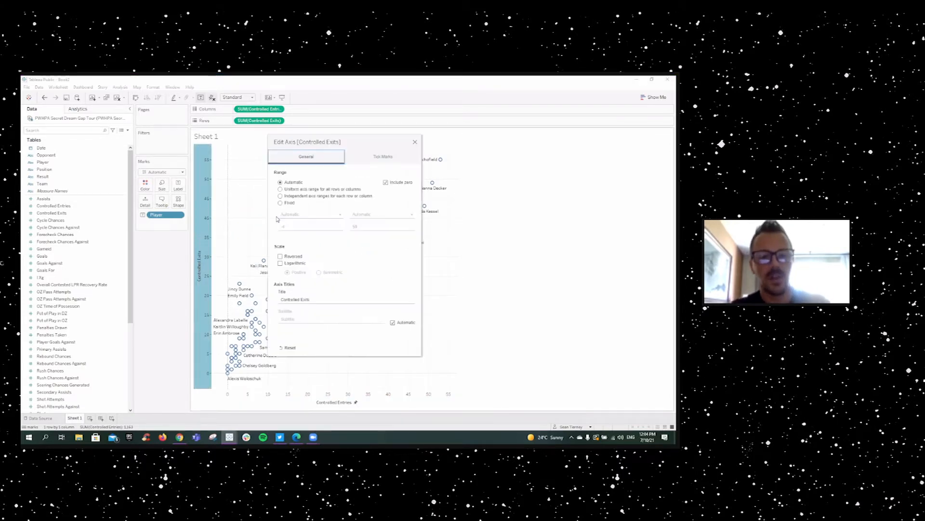
left_click(280, 202)
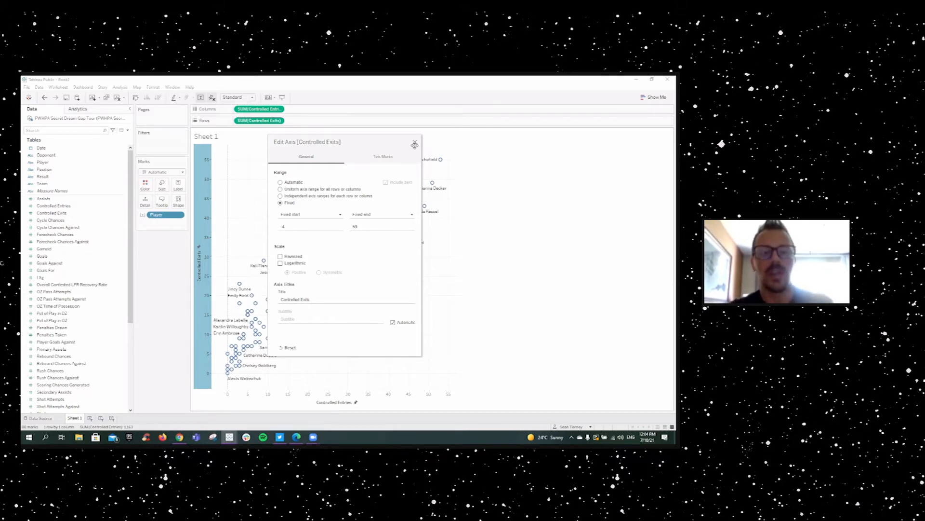
left_click(415, 142)
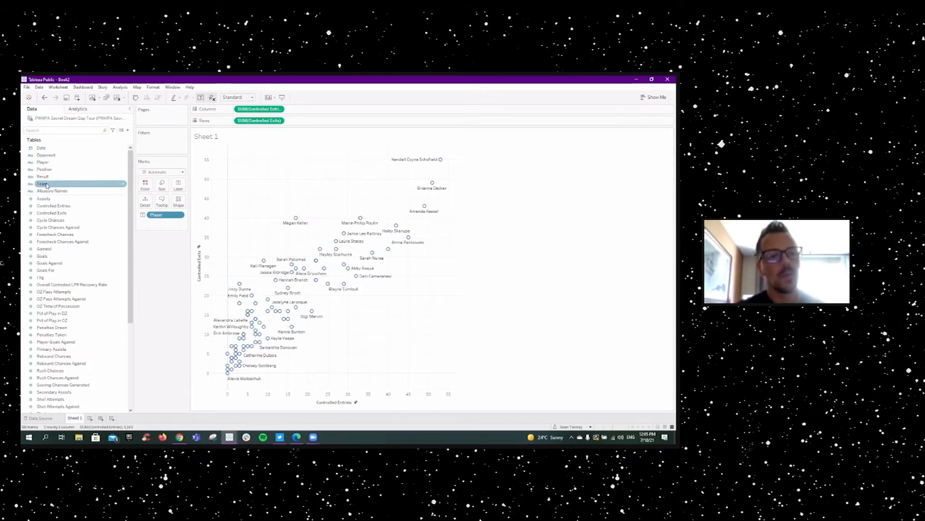
Color the scatter plot marks by the Team field and browse the available color palettes without changing the palette
left_click_drag(47, 185, 144, 186)
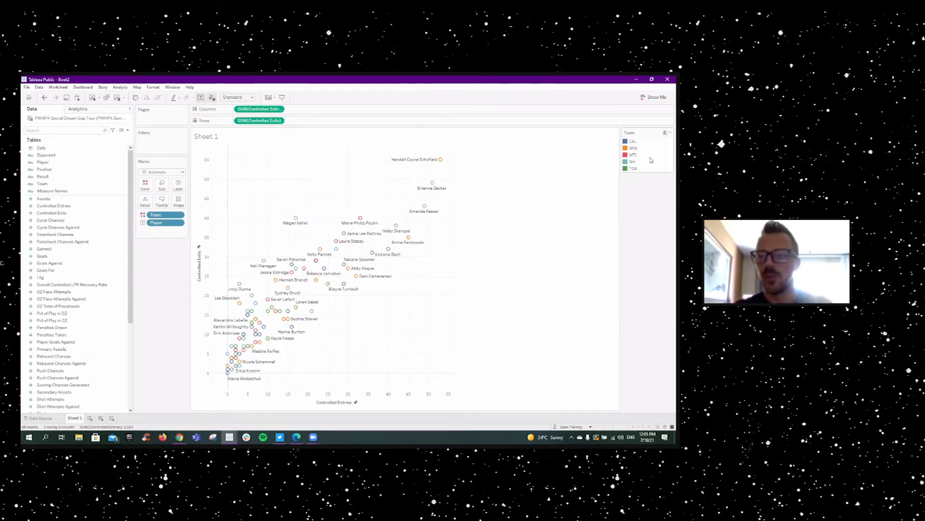
left_click(670, 133)
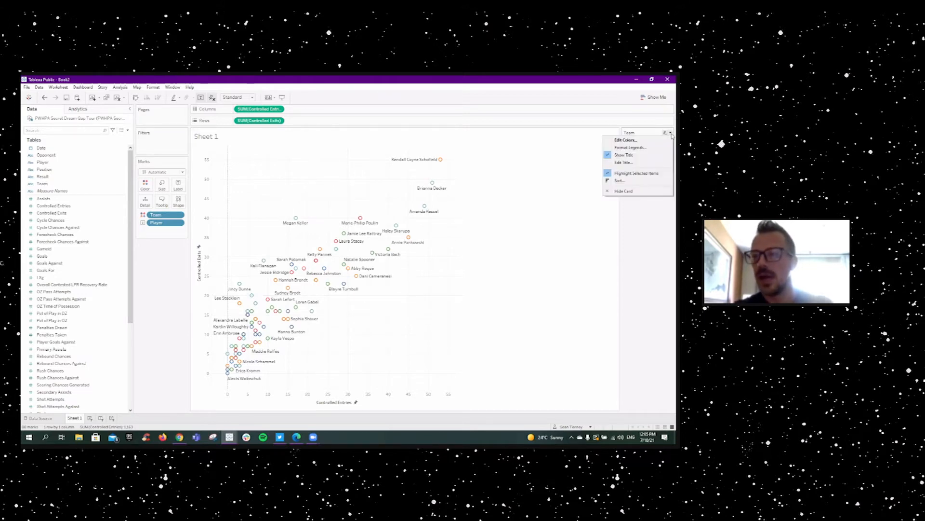
left_click(636, 140)
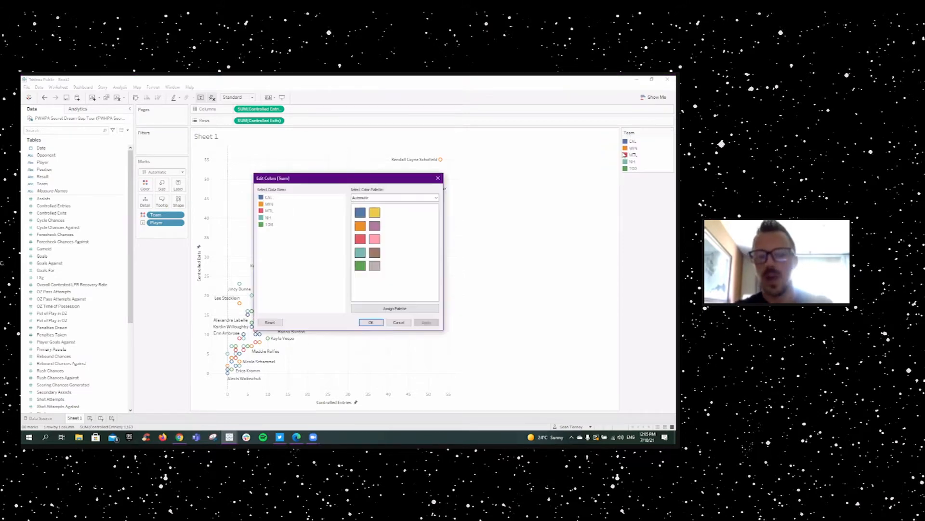
left_click(394, 198)
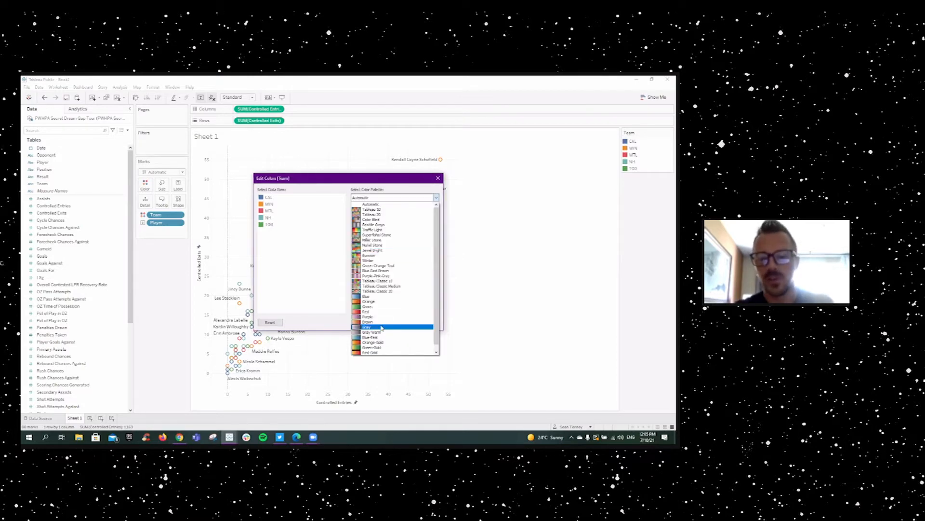
left_click(331, 238)
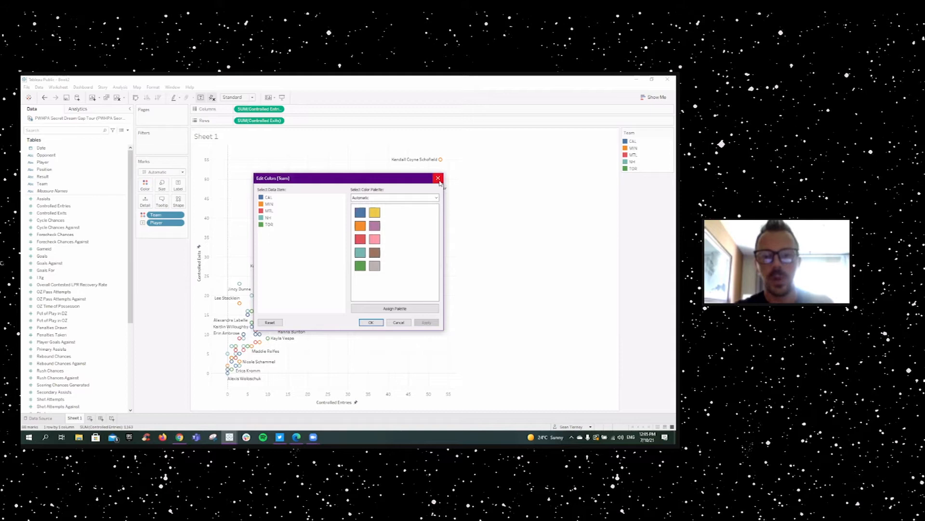
left_click(438, 178)
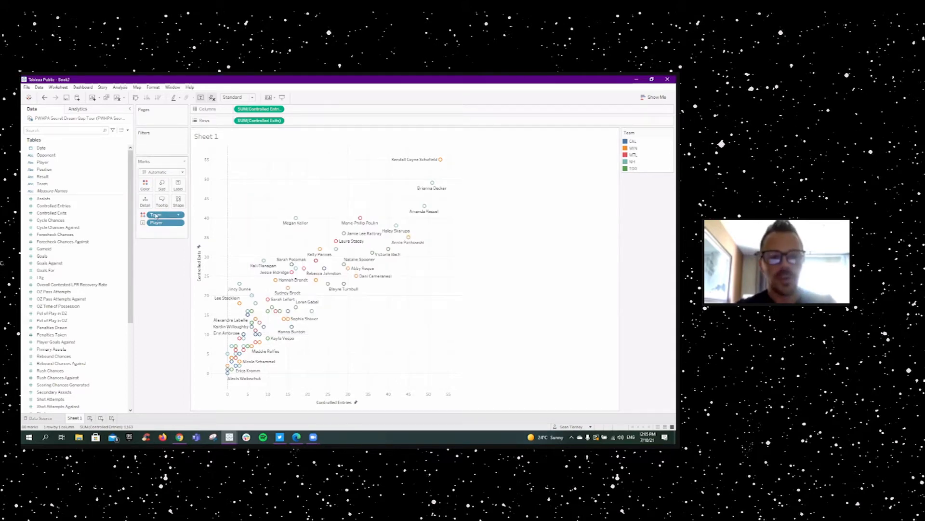
Move the Team field from color to shape and assign the PWHPA shape palette to the teams
left_click_drag(158, 218, 178, 200)
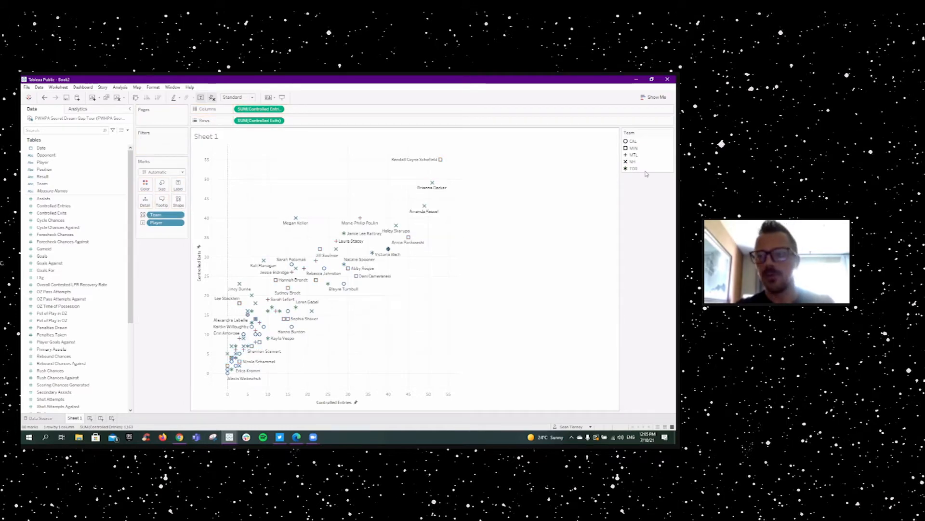
mouse_move(671, 135)
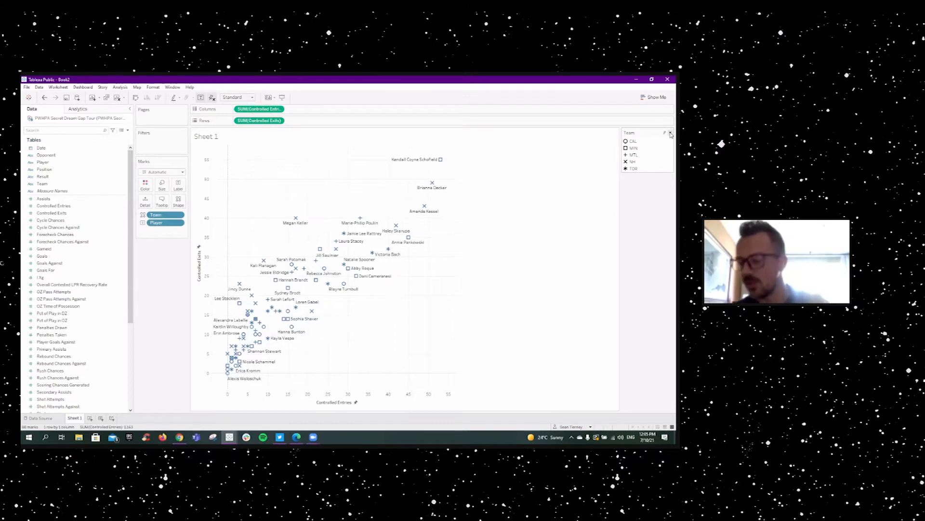
left_click(670, 134)
left_click(631, 144)
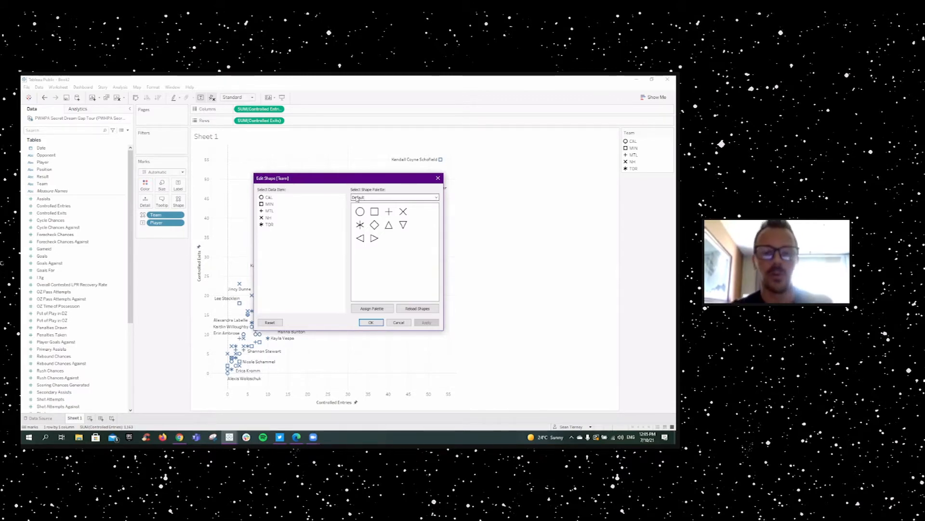
left_click(376, 198)
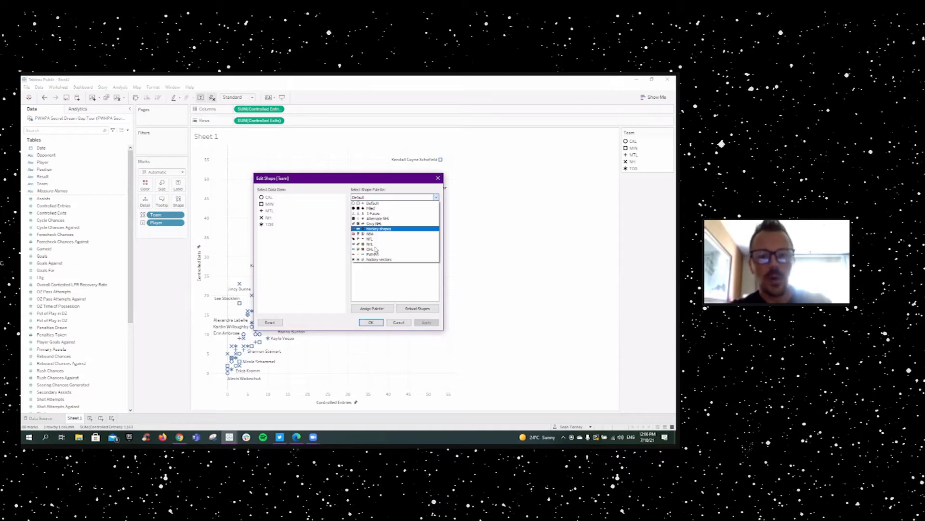
left_click(375, 255)
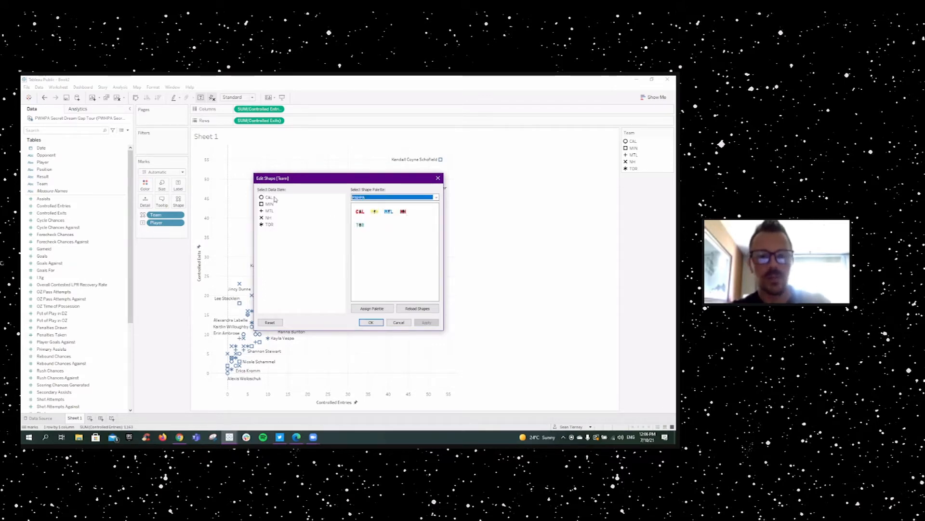
left_click(373, 308)
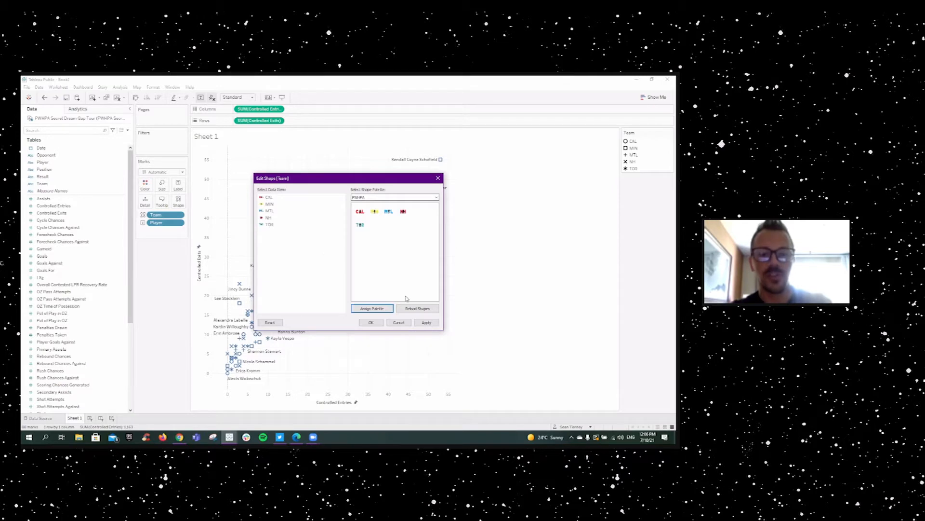
left_click(427, 323)
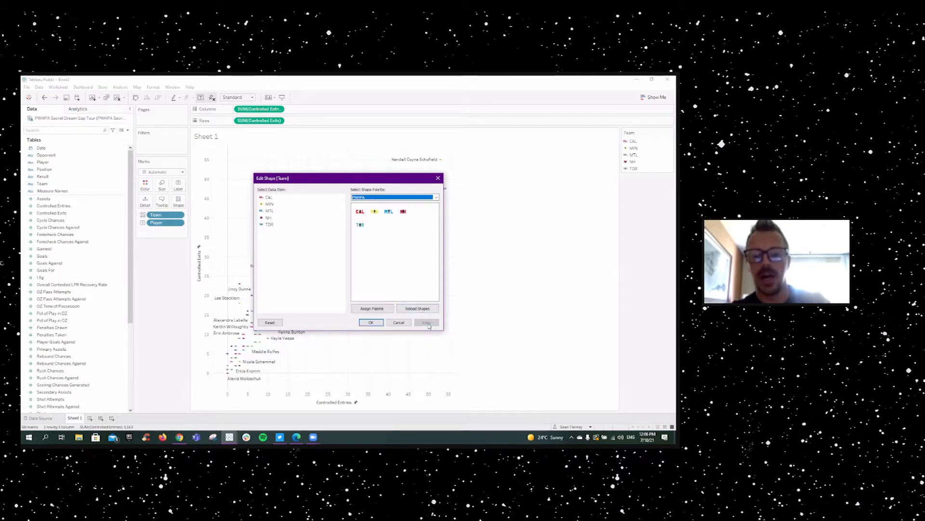
left_click(371, 323)
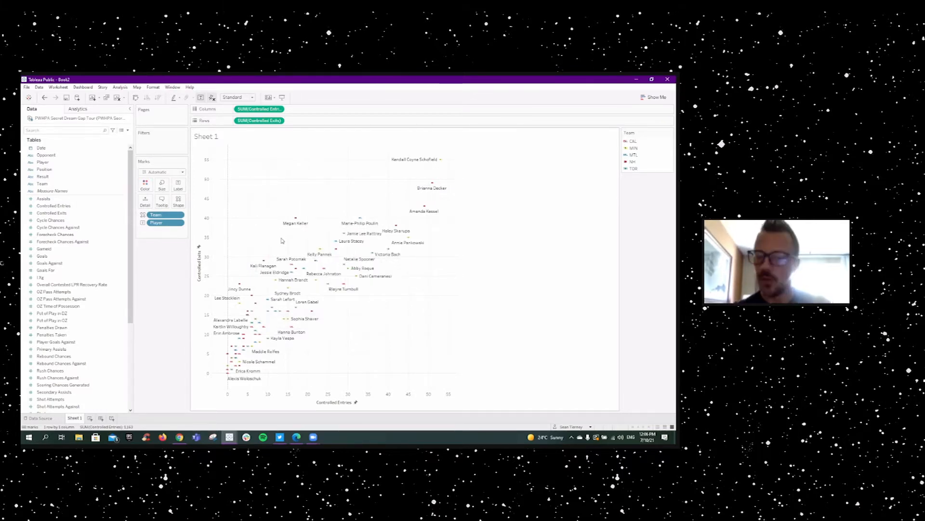
Enlarge the scatter plot marks until the team logos are readable
left_click(163, 189)
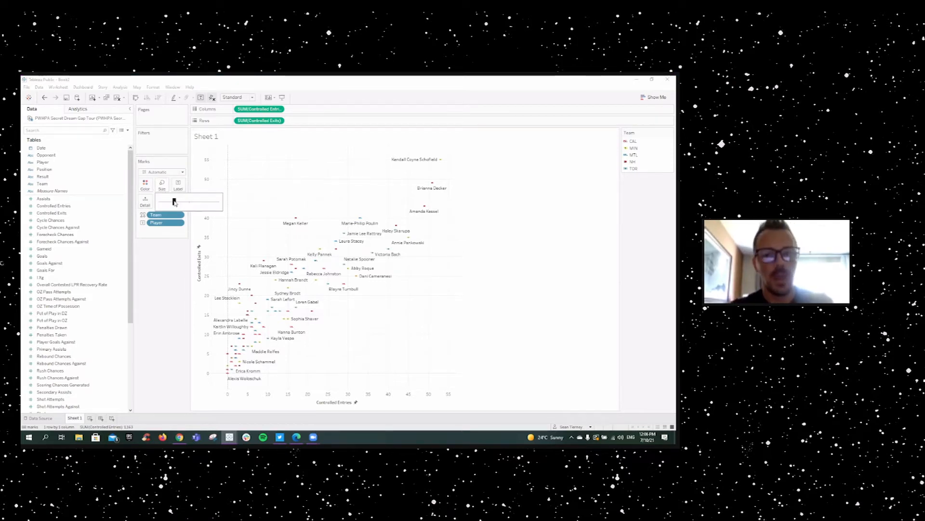
left_click_drag(175, 203, 192, 208)
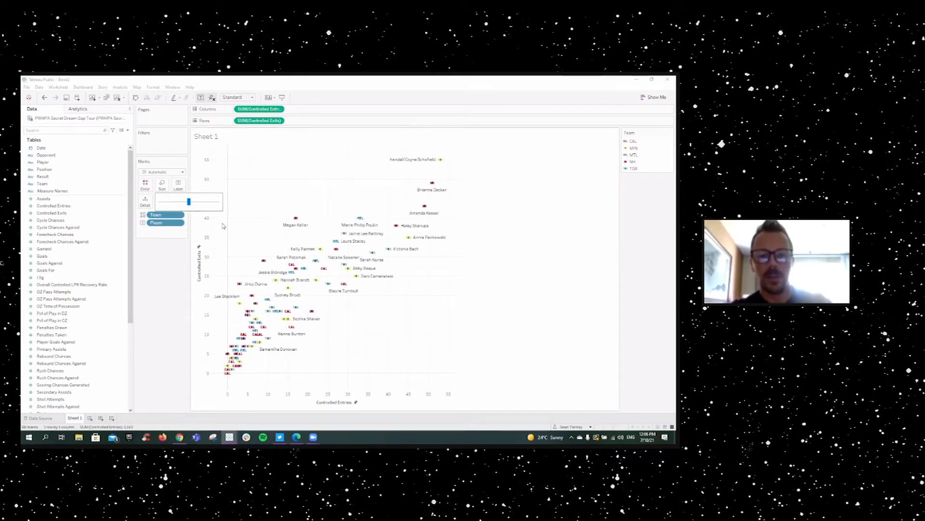
left_click_drag(189, 201, 198, 202)
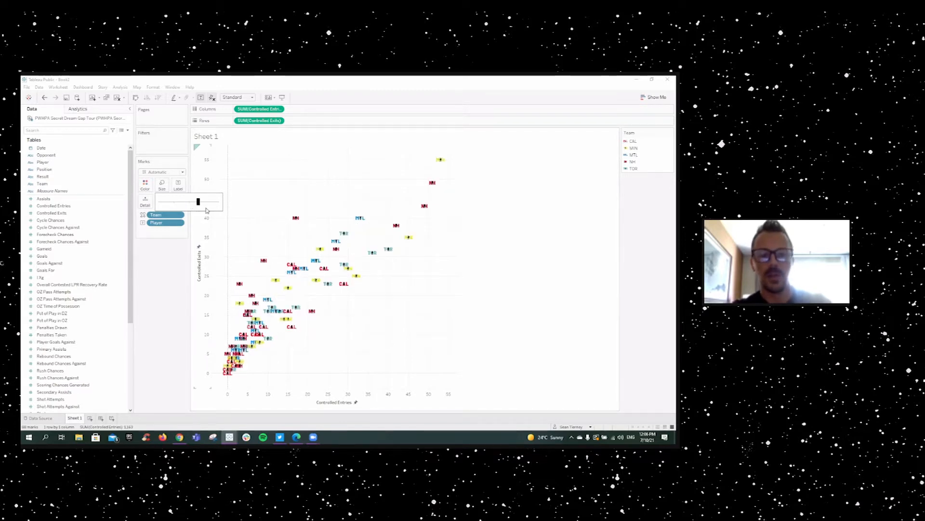
left_click(250, 197)
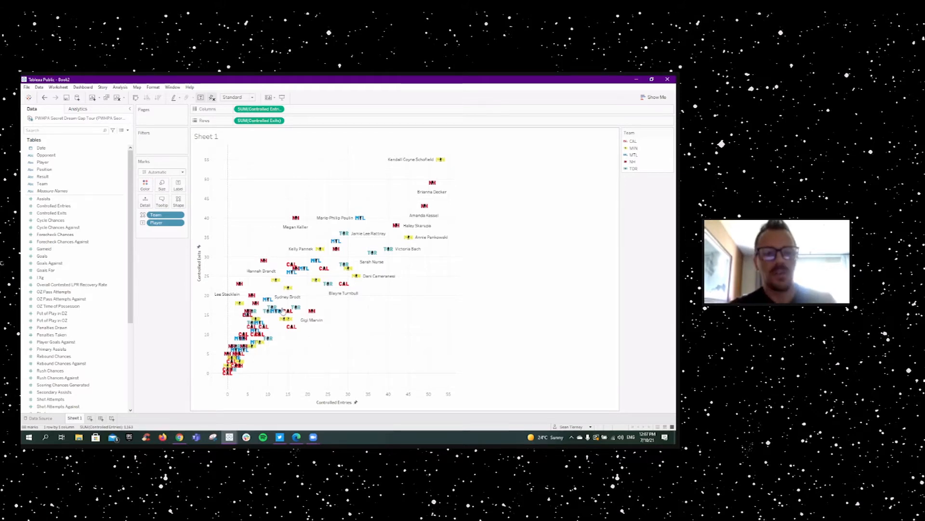
Scale the size of the team logo marks by the TOI field
left_click_drag(132, 286, 132, 371)
left_click(87, 317)
left_click(54, 327)
left_click(40, 362)
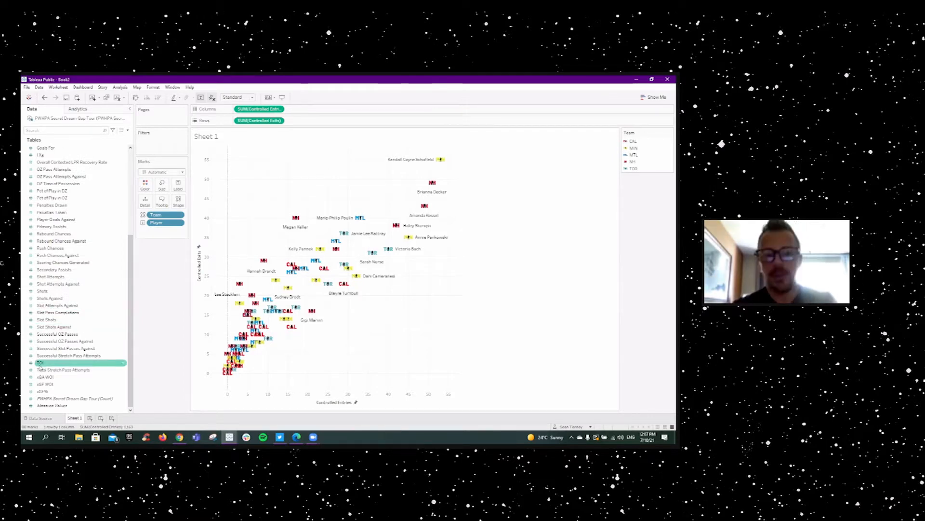
left_click_drag(41, 366, 162, 188)
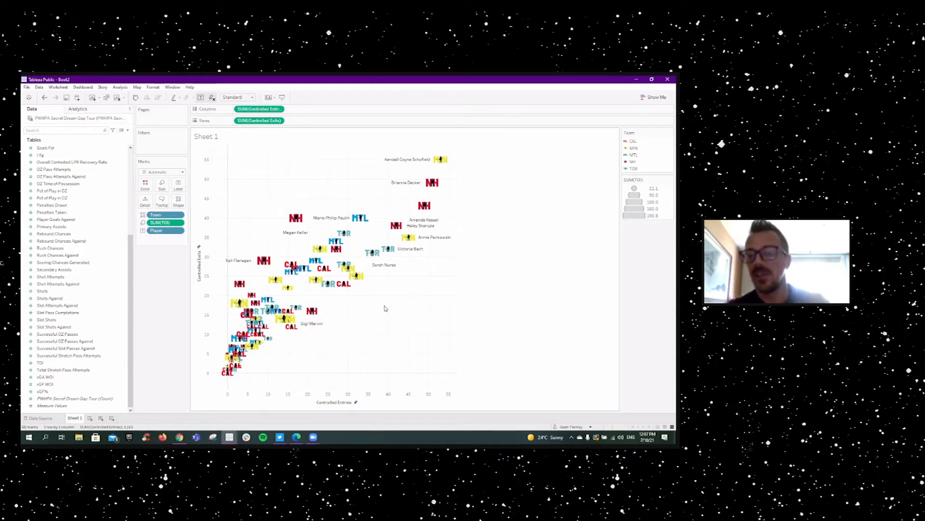
mouse_move(448, 167)
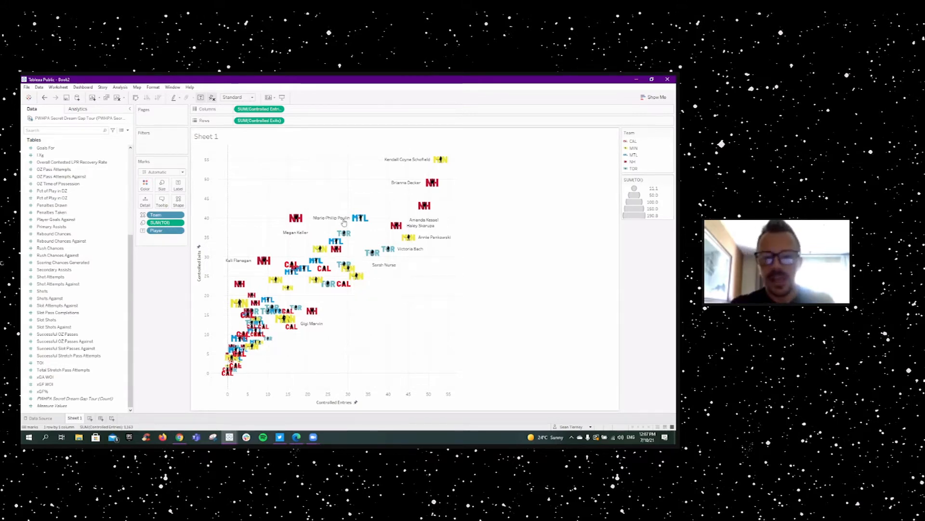
Fine-tune the overall size of the TOI-scaled marks, making them smaller and enlarging them slightly again
left_click(163, 186)
left_click_drag(196, 207, 188, 206)
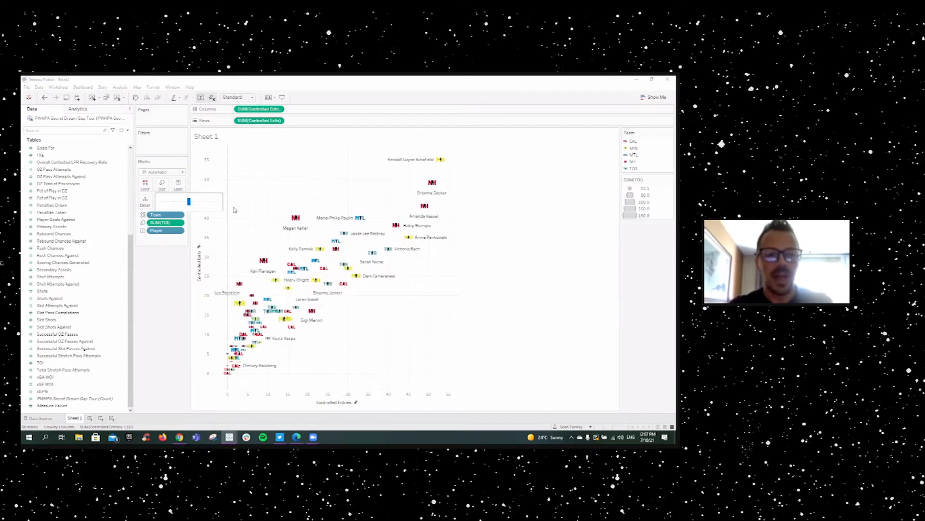
left_click_drag(189, 203, 195, 202)
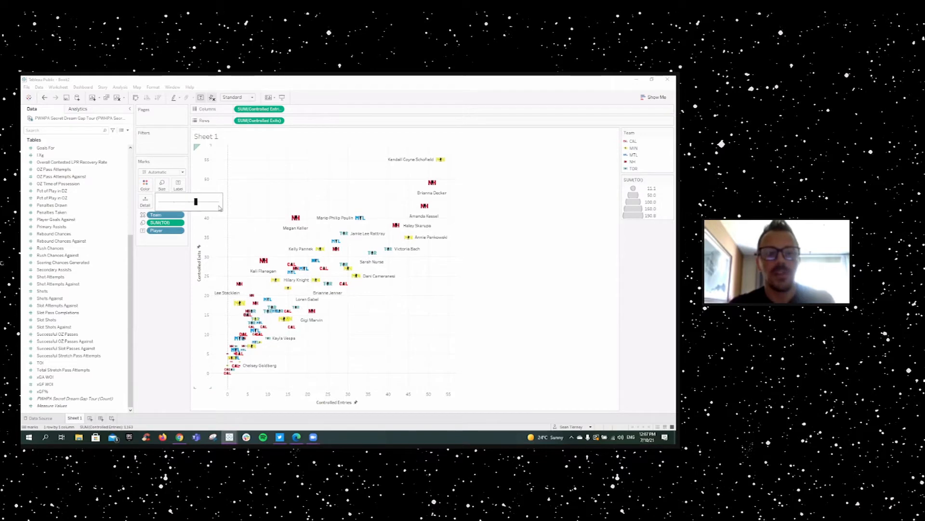
left_click(263, 187)
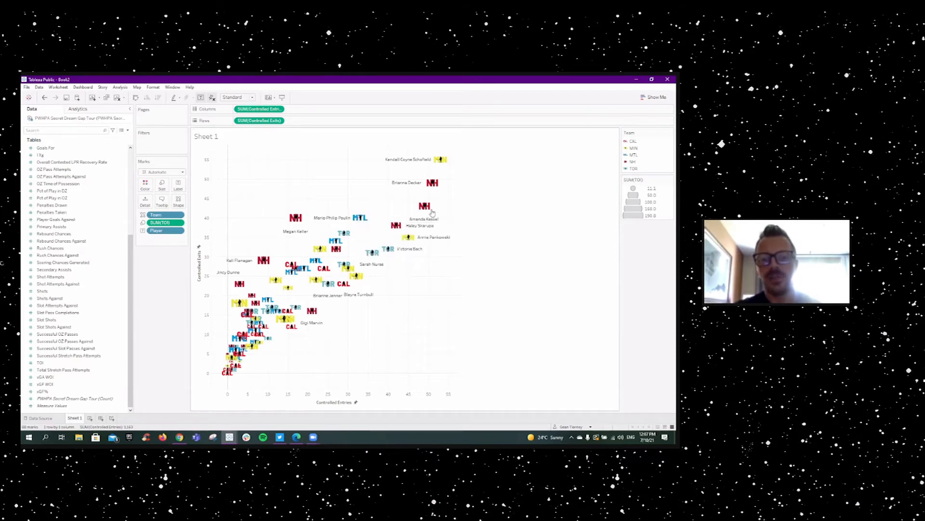
mouse_move(363, 224)
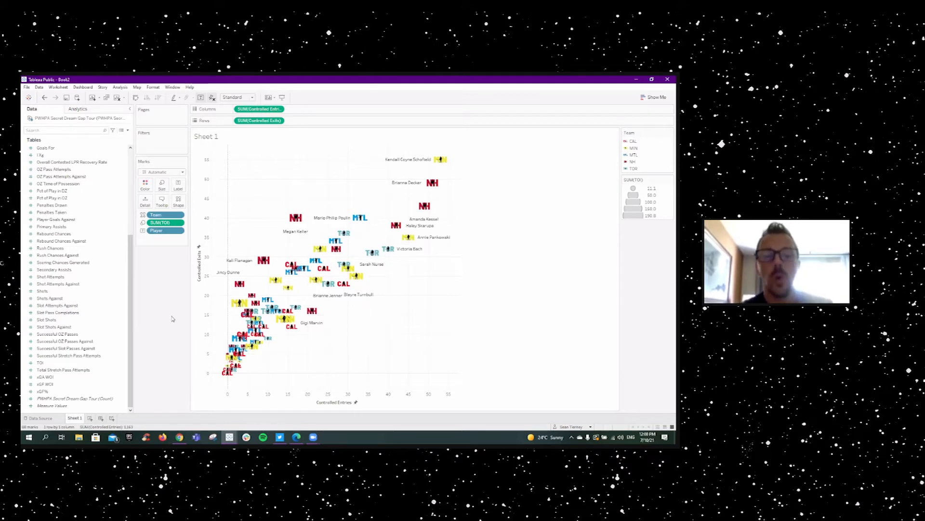
Add the Shot Attempts measure to the marks' tooltip
left_click(85, 341)
left_click(67, 355)
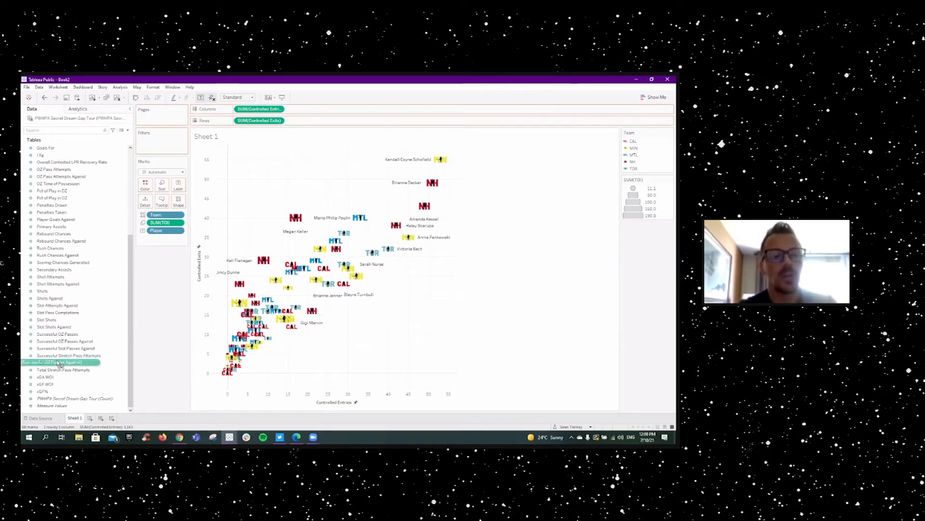
left_click(66, 269)
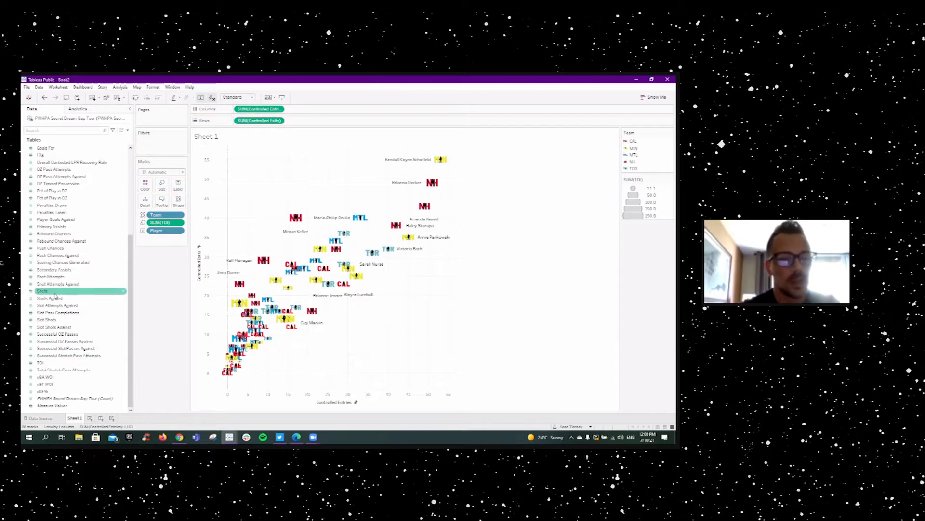
mouse_move(63, 278)
left_mouse_down()
mouse_move(108, 276)
mouse_move(147, 224)
mouse_move(72, 265)
mouse_move(64, 291)
left_mouse_up()
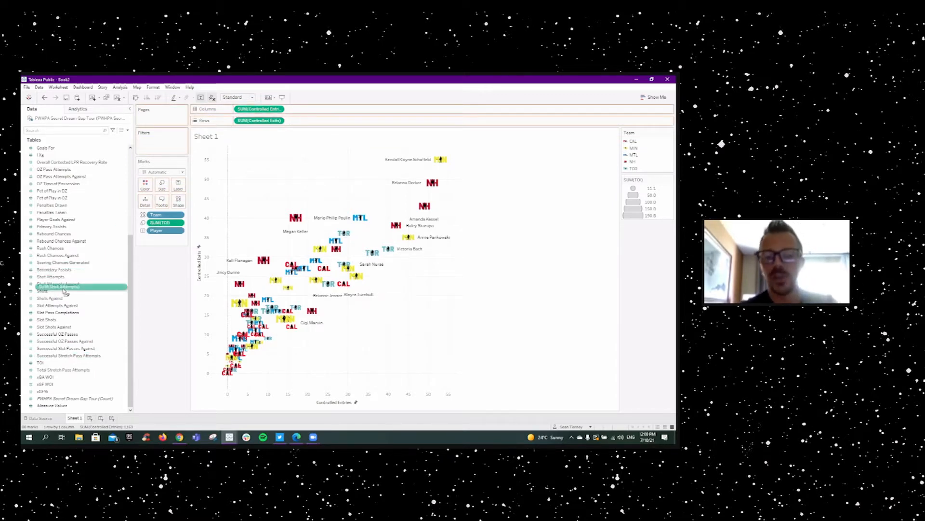
left_click_drag(64, 291, 164, 205)
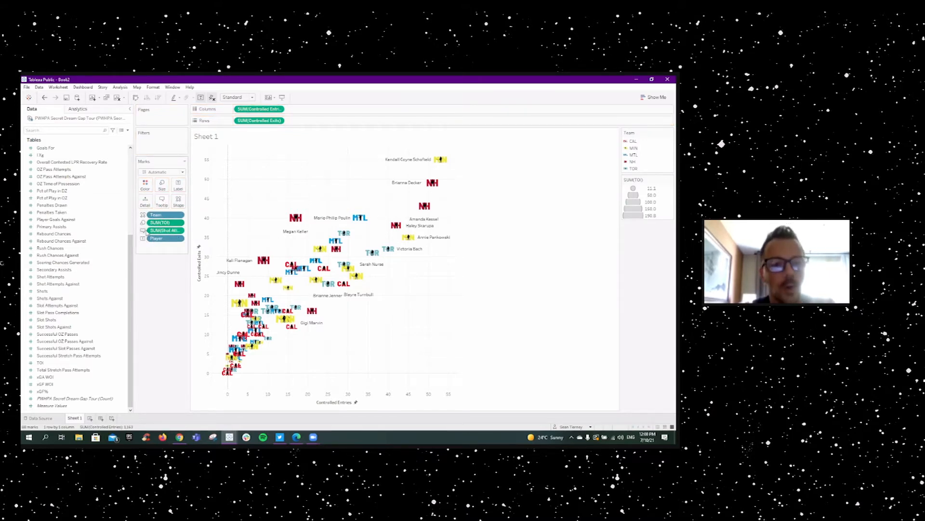
mouse_move(290, 221)
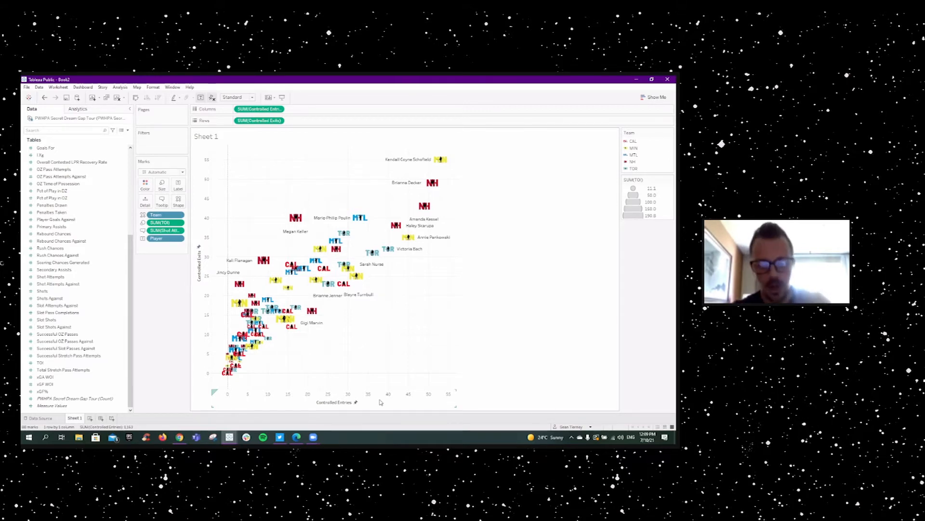
Add an average reference line without a label for Controlled Entries to the horizontal axis
right_click(381, 402)
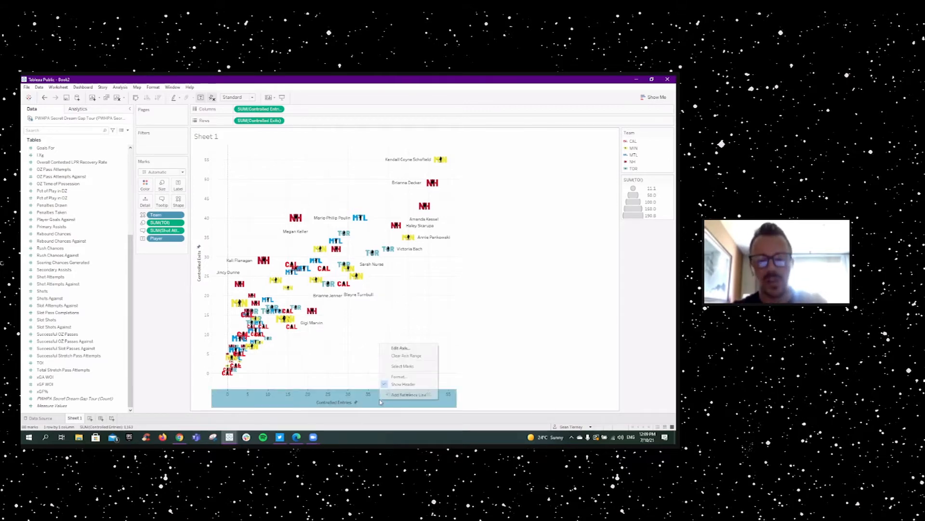
left_click(410, 397)
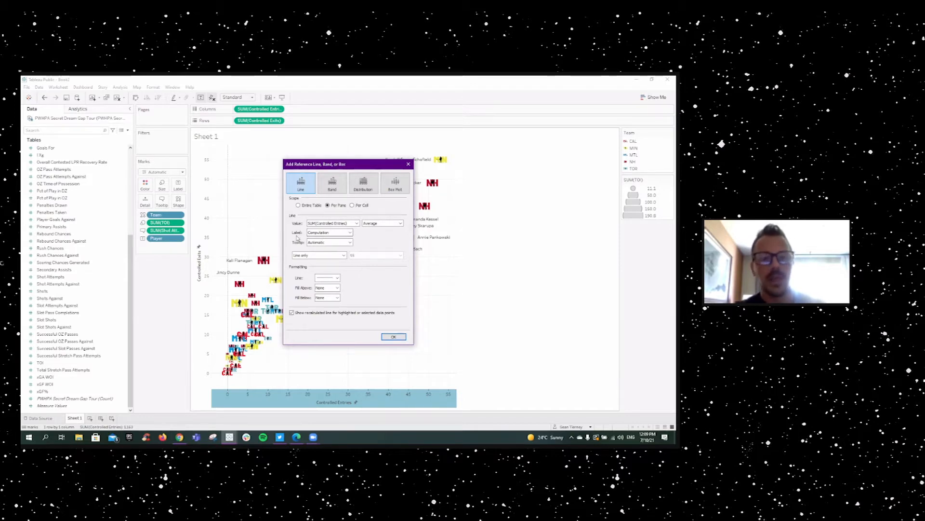
left_click(319, 233)
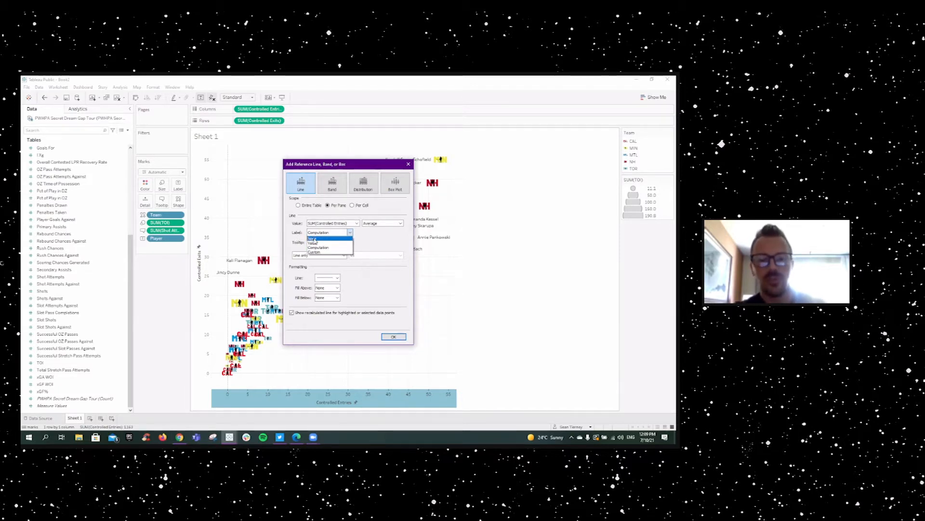
left_click(314, 238)
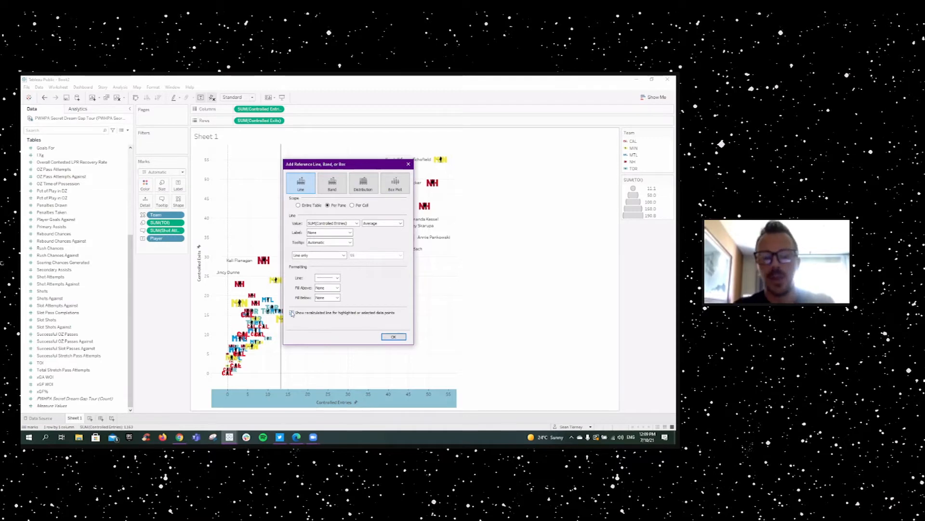
left_click(393, 337)
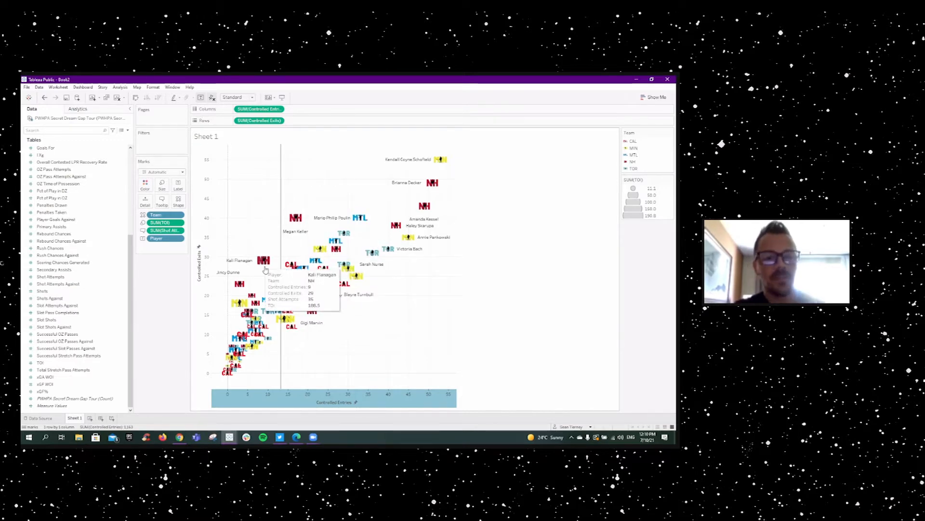
Add an average reference line for Controlled Exits to the vertical axis, with the Computation label and no recalculated line for highlighted points
right_click(202, 219)
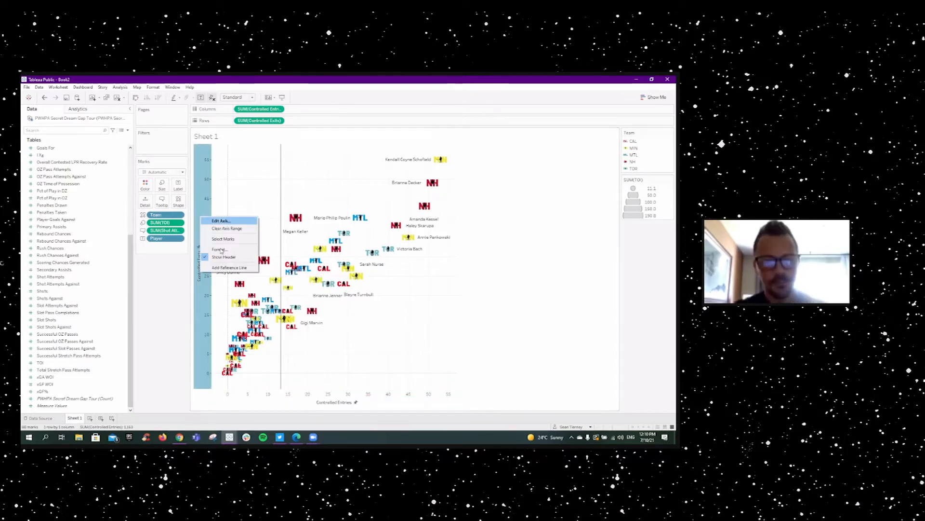
left_click(229, 268)
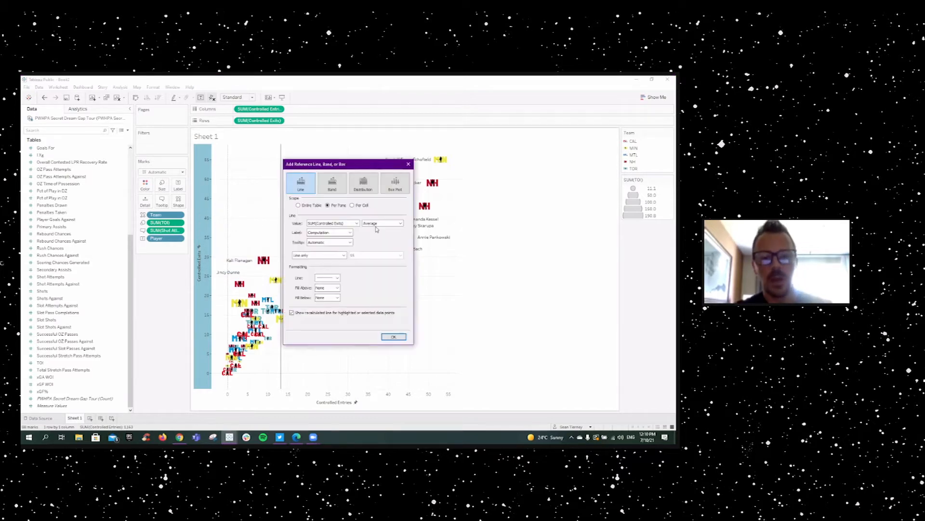
left_click(333, 233)
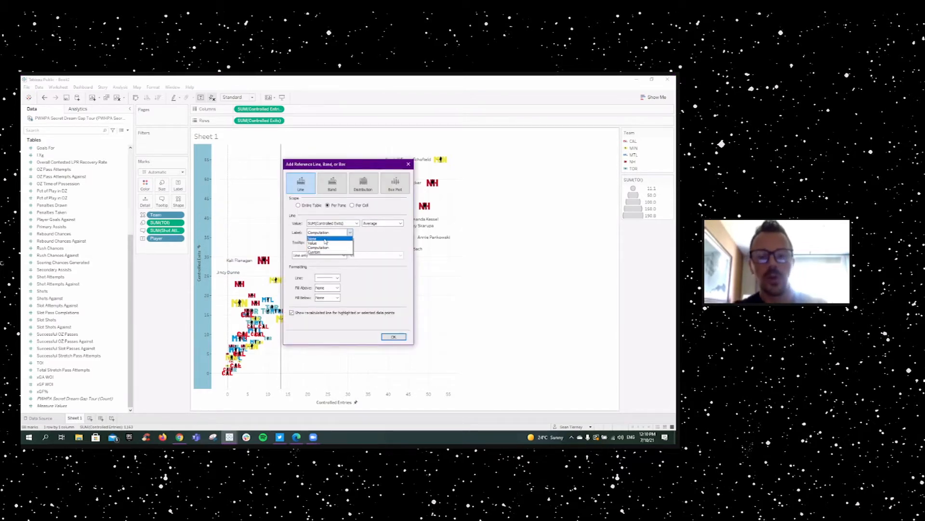
left_click(370, 240)
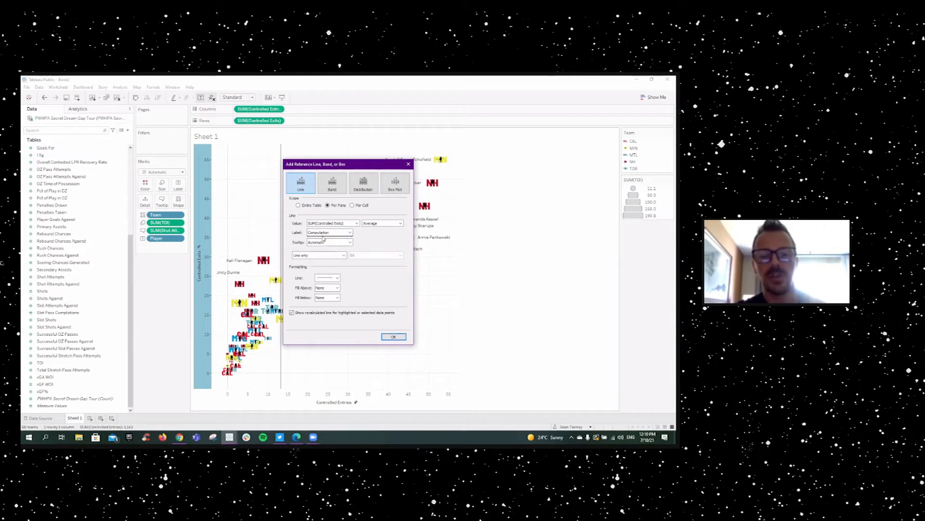
left_click(292, 313)
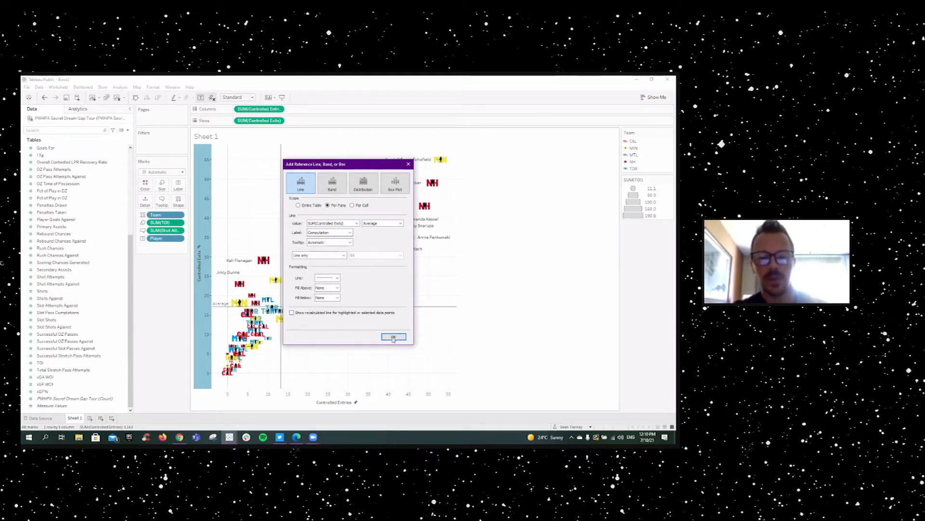
key("Return")
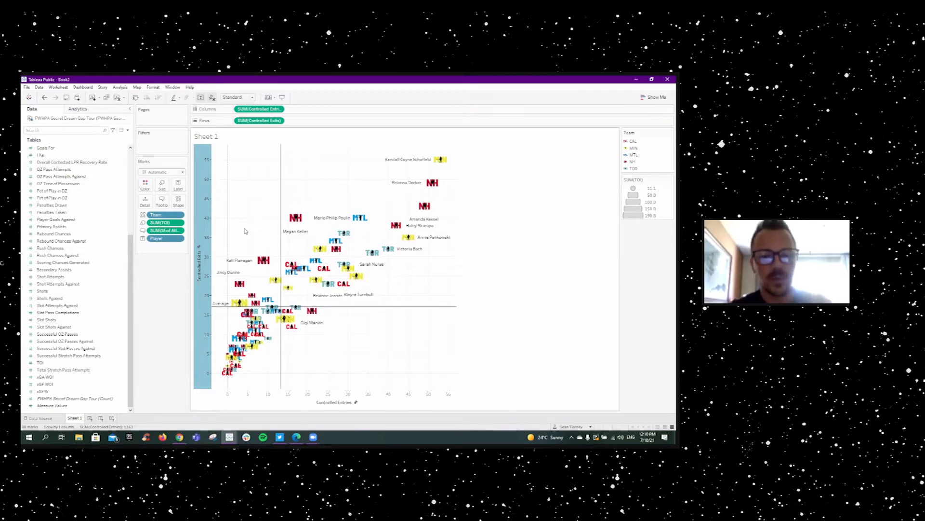
mouse_move(272, 294)
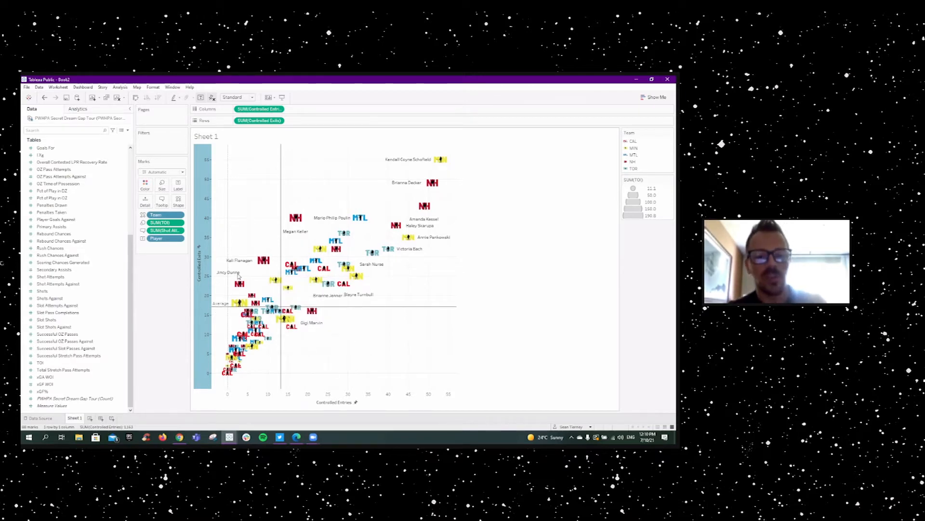
left_click(328, 305)
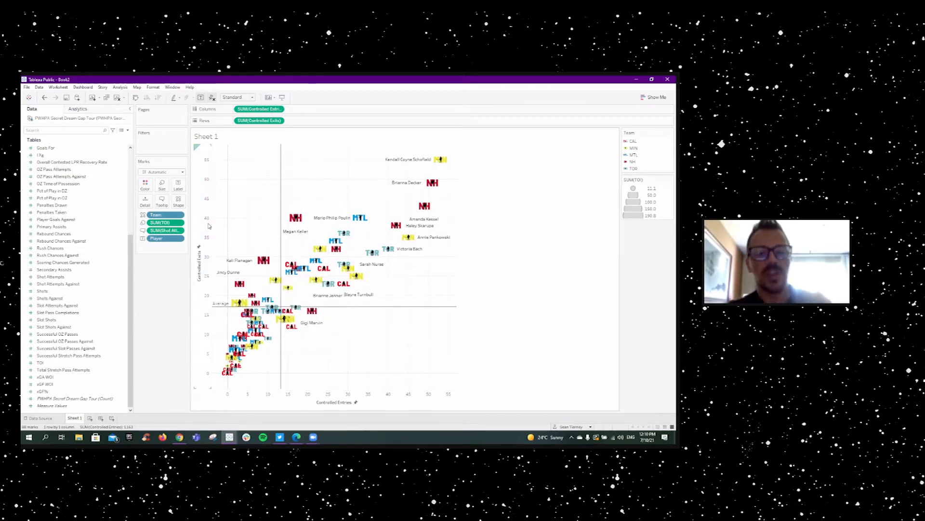
Start a distribution band on the Controlled Entries axis computed from -1 to 1 standard deviation
right_click(283, 402)
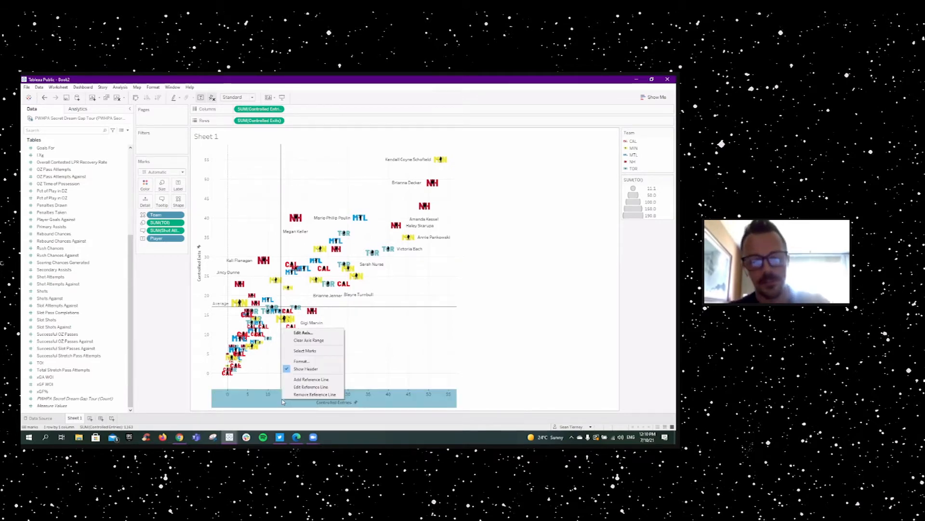
left_click(311, 380)
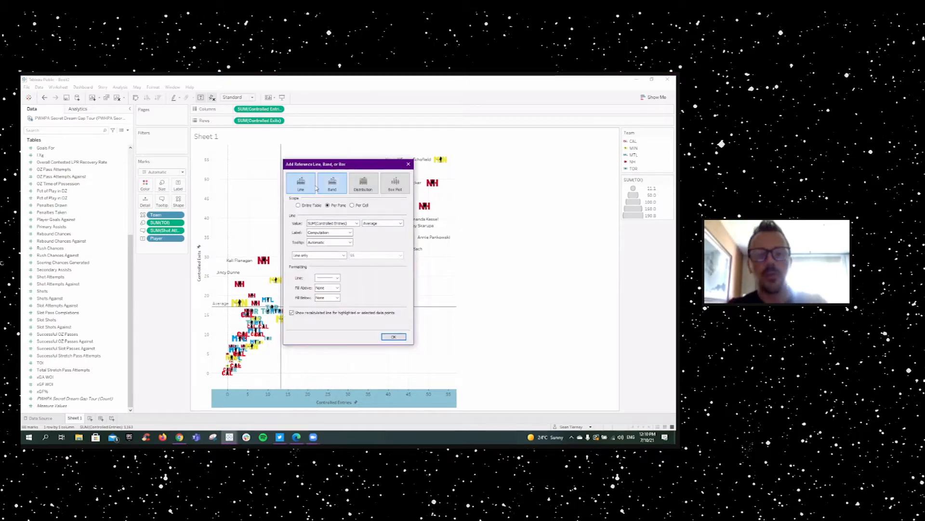
left_click(363, 183)
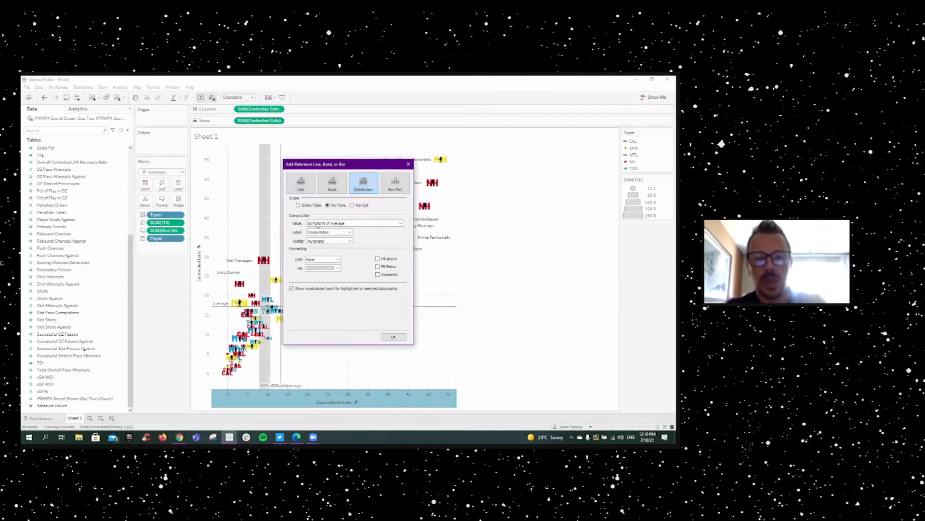
left_click(339, 223)
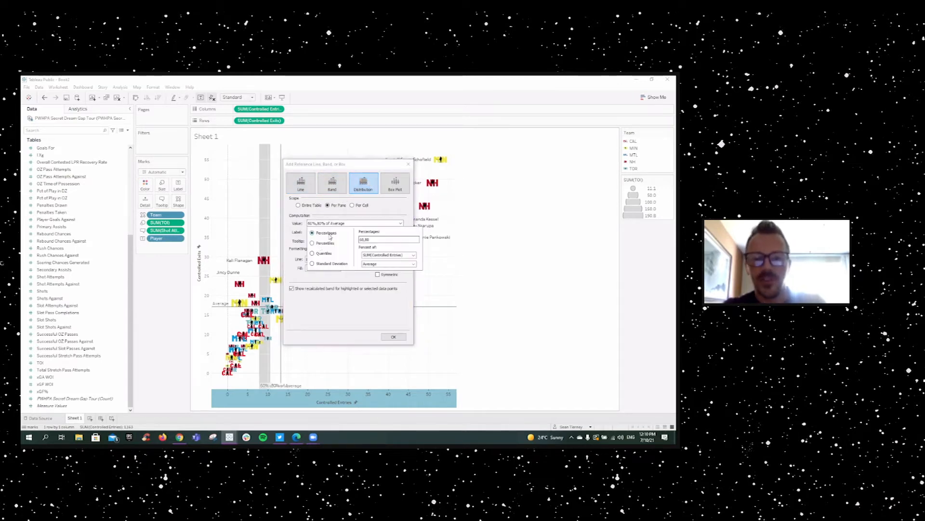
left_click(323, 265)
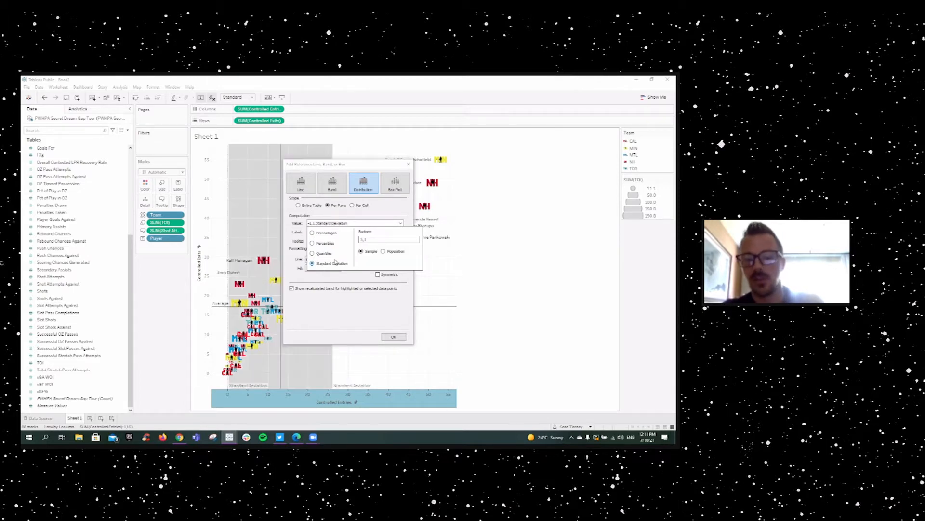
left_click(369, 238)
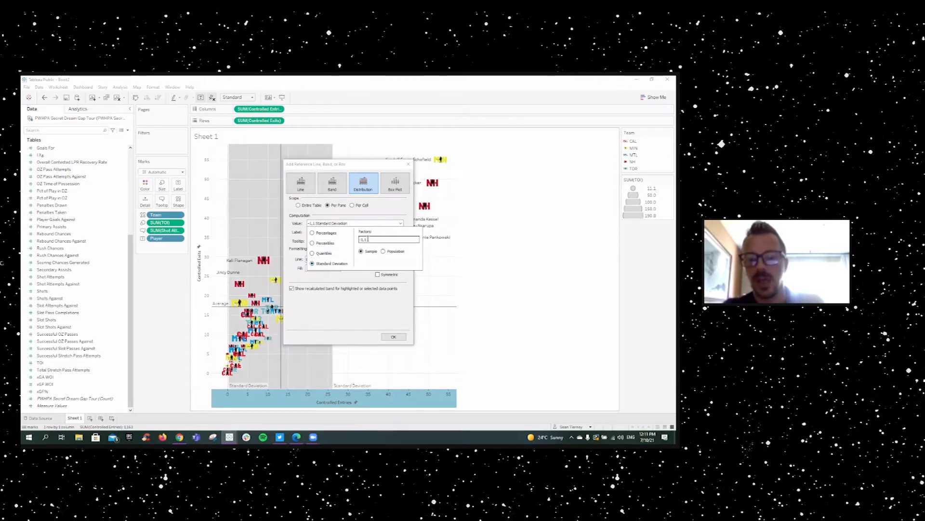
left_click(339, 311)
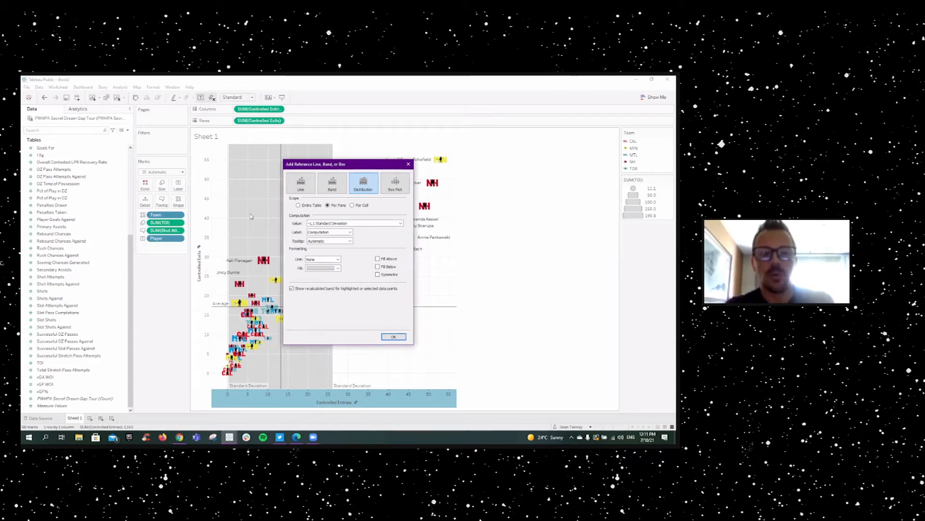
Finish the Controlled Entries band with a light grey fill, no label and no recalculated band for highlighted points
left_click(326, 269)
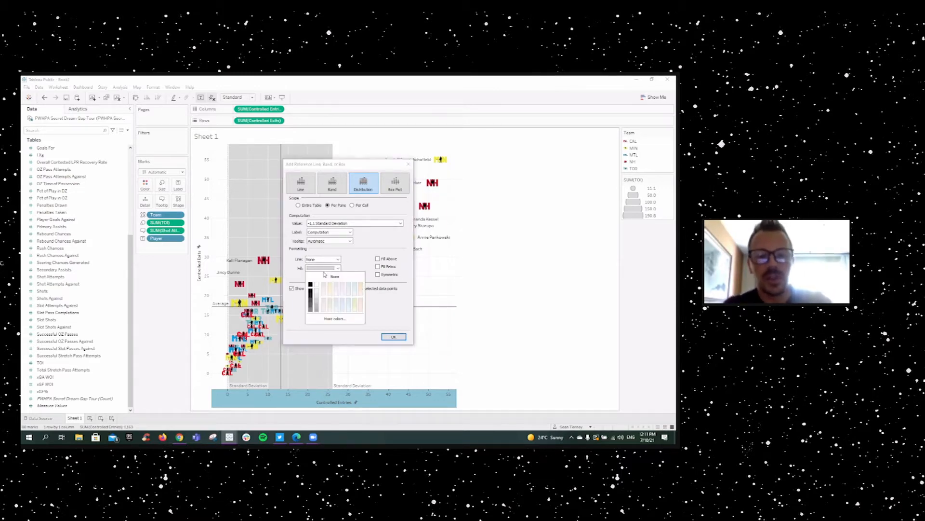
left_click(317, 294)
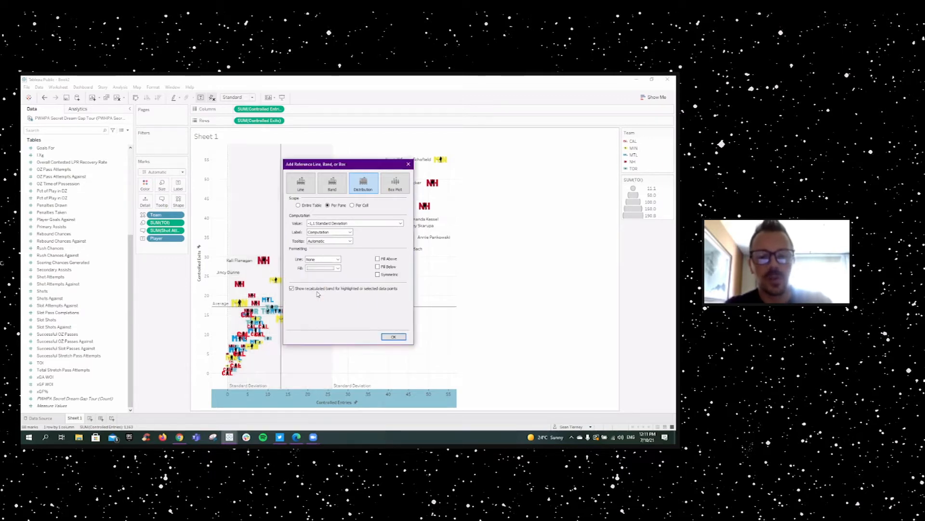
left_click(319, 233)
left_click(313, 237)
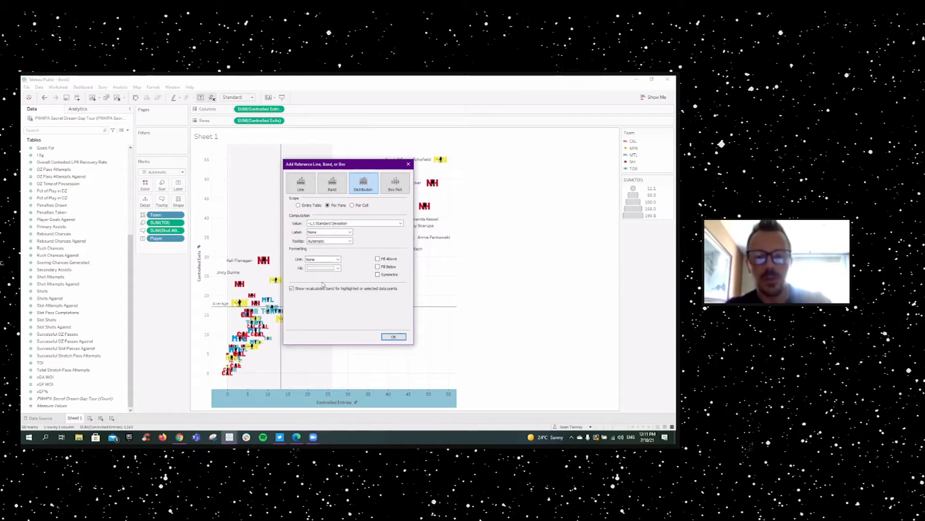
left_click(292, 288)
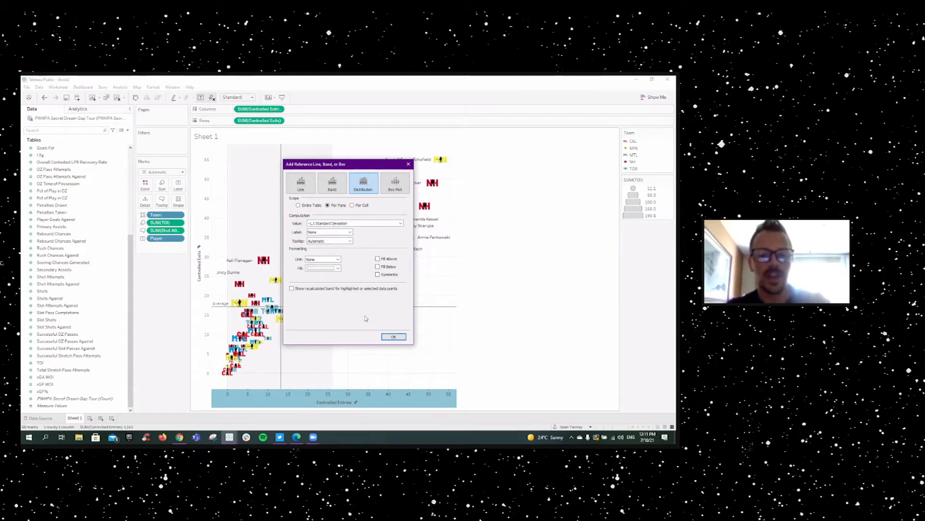
left_click(394, 336)
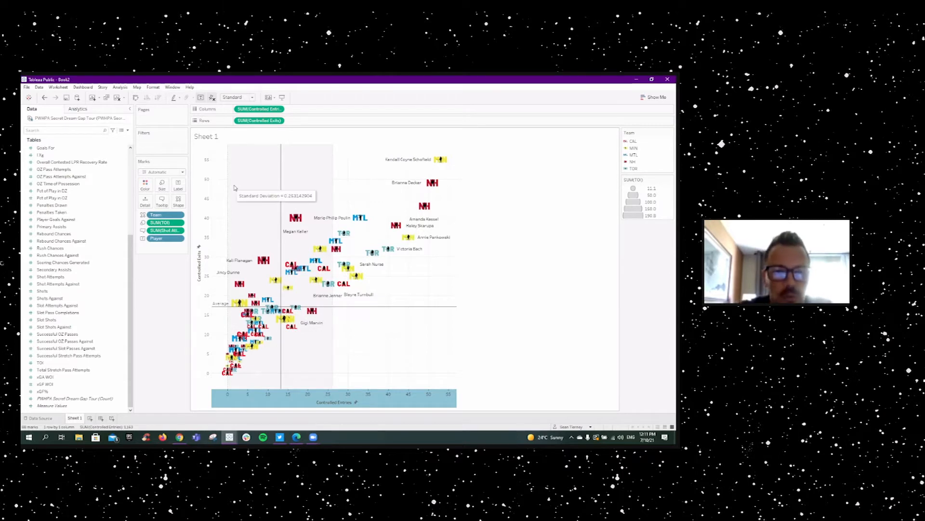
Start a distribution band on the Controlled Exits axis computed from -1 to 1 standard deviation
mouse_move(331, 191)
mouse_move(230, 190)
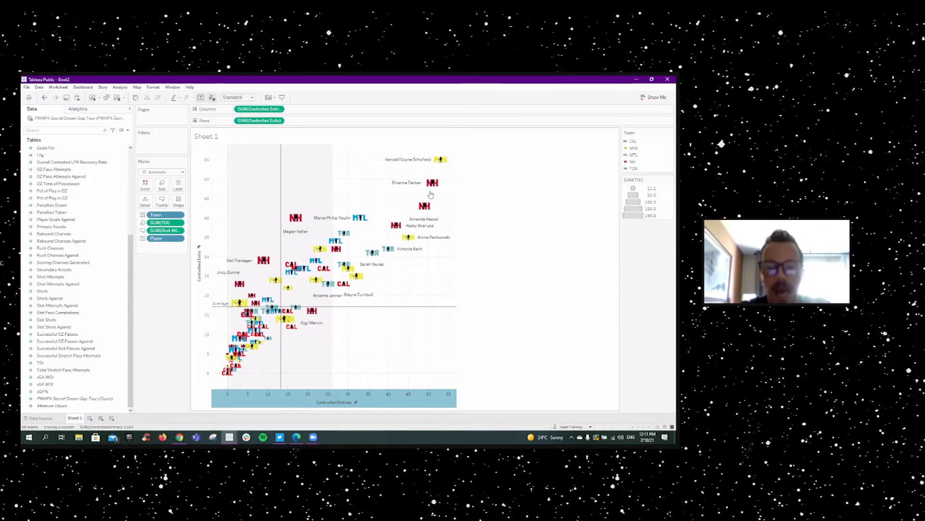
mouse_move(390, 248)
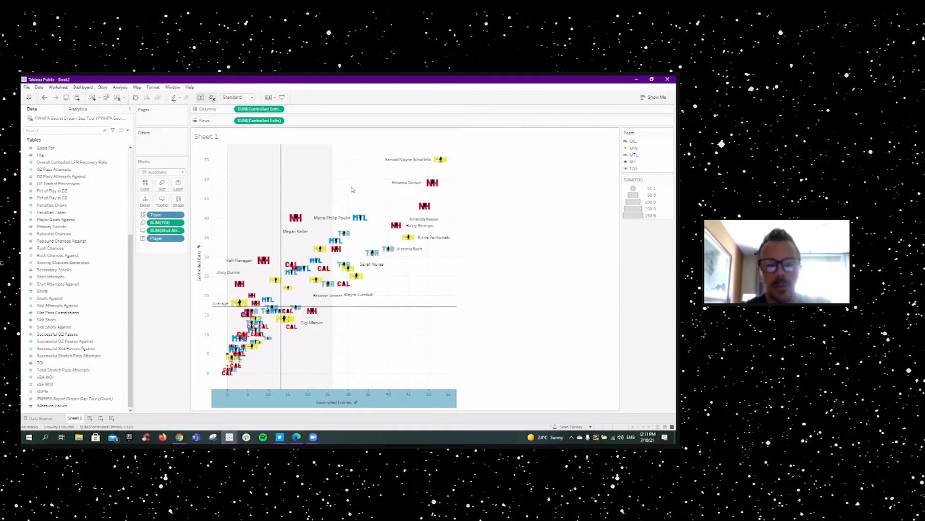
mouse_move(235, 302)
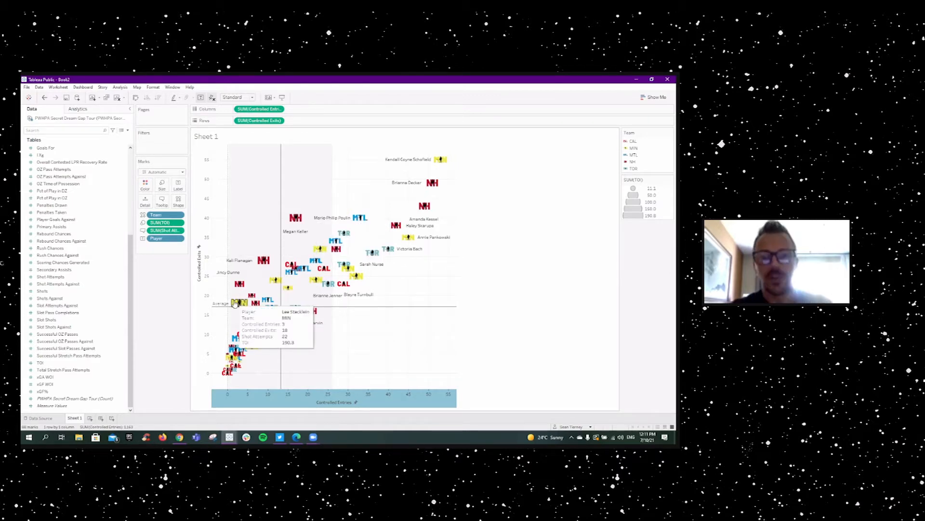
right_click(201, 225)
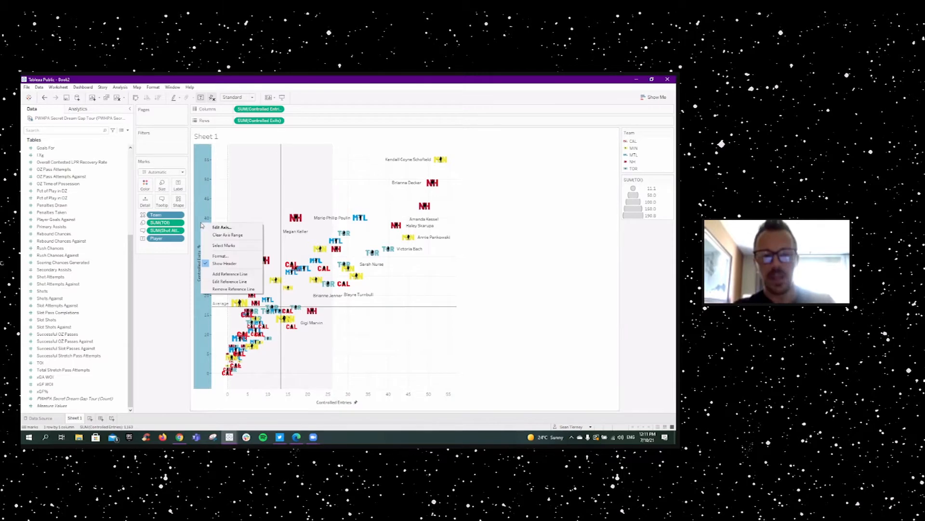
left_click(232, 274)
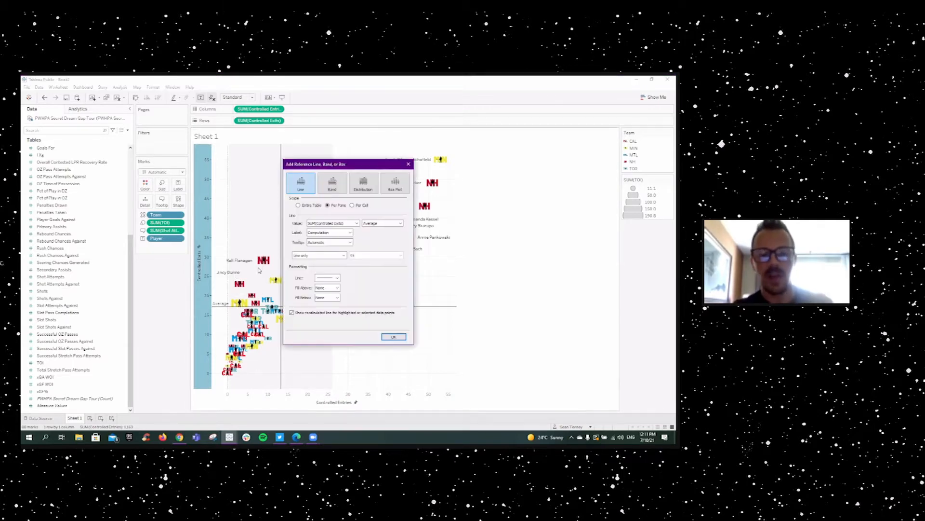
left_click(364, 182)
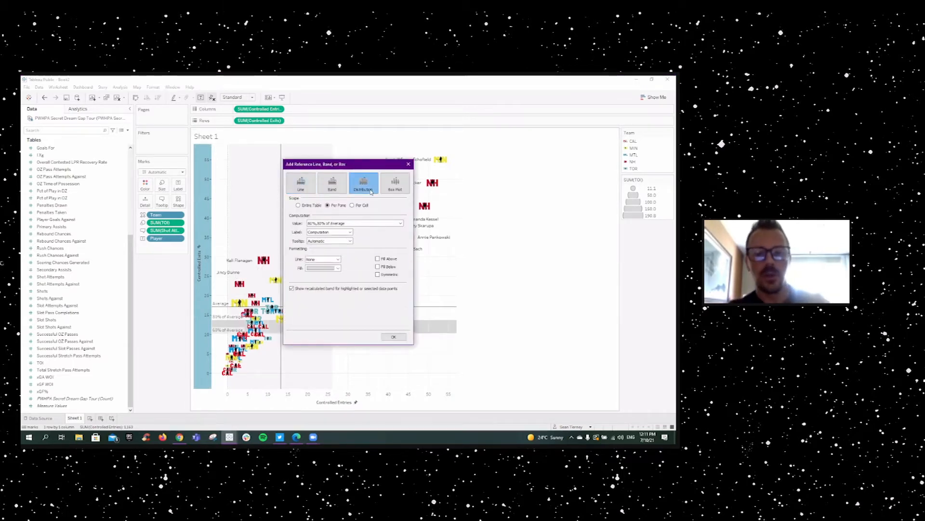
left_click(363, 223)
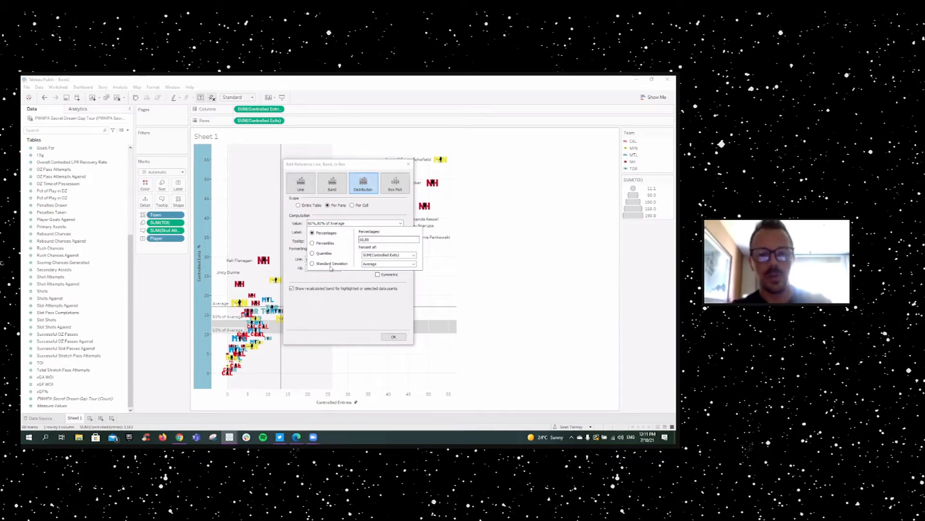
left_click(313, 264)
left_click(328, 296)
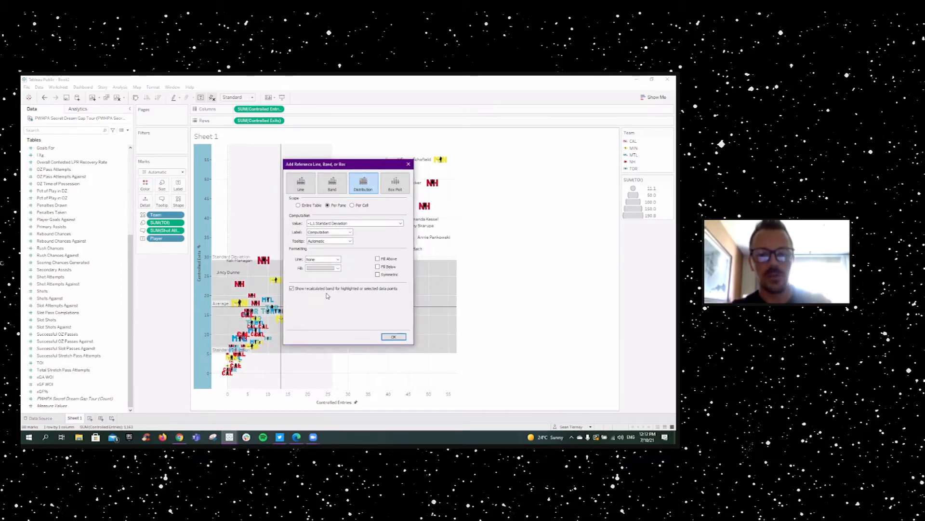
Finish the Controlled Exits band with a light grey fill, no label and no recalculated band for highlighted points
left_click(326, 289)
left_click(322, 268)
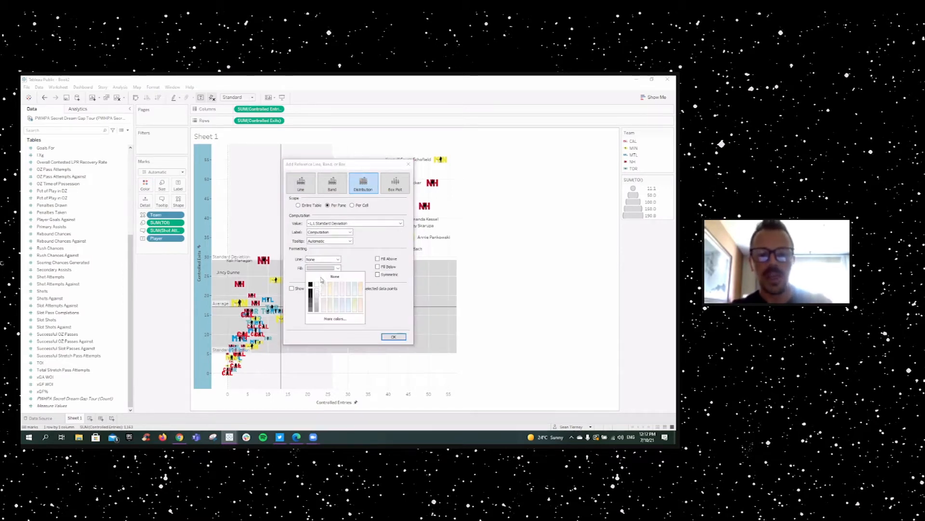
left_click(318, 292)
left_click(330, 232)
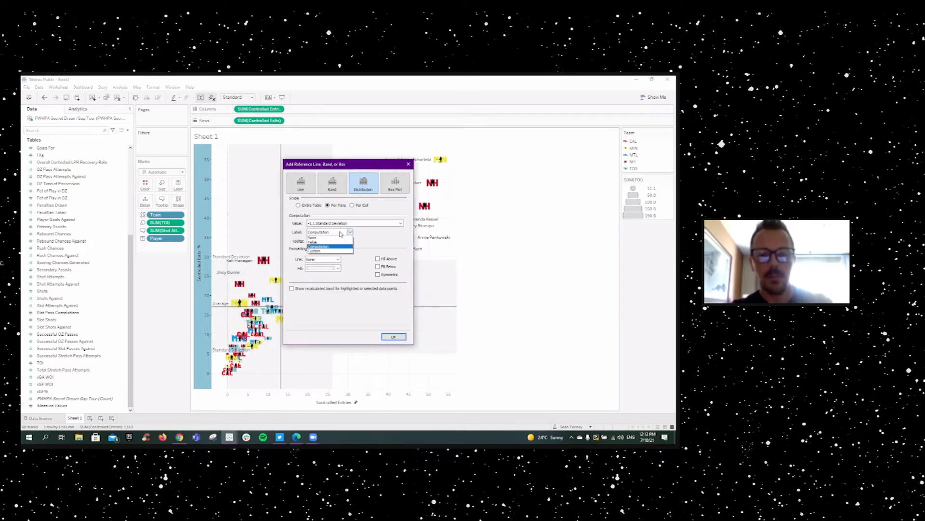
left_click(323, 237)
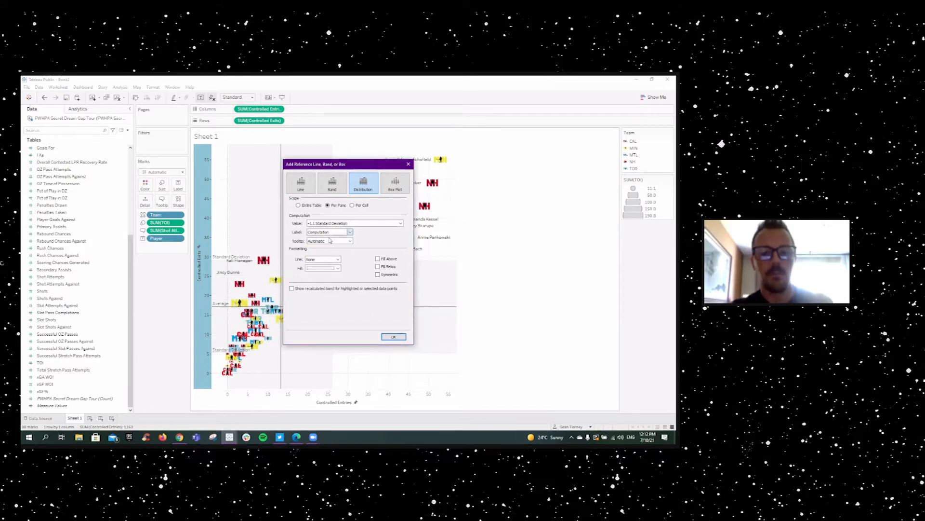
left_click(394, 337)
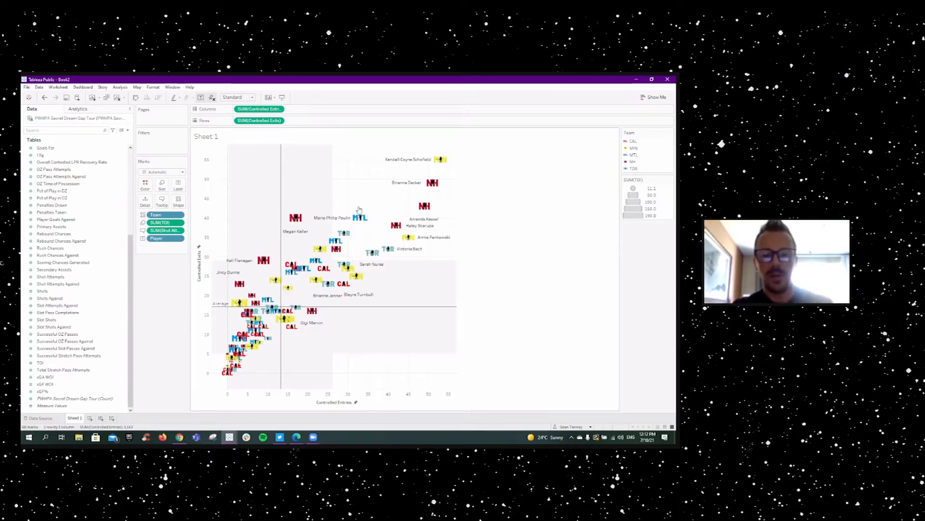
Add the xGF% measure to the tooltip of the scatter plot's marks
left_click(101, 262)
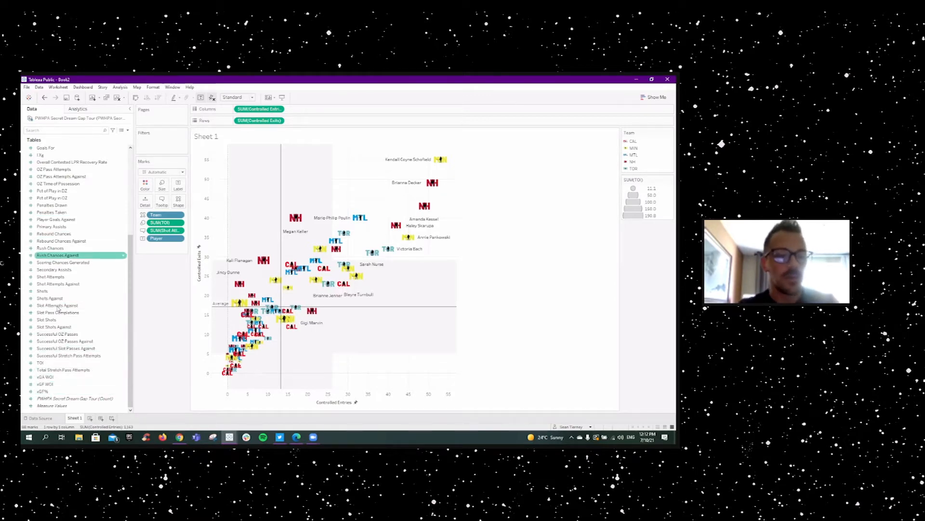
left_click_drag(46, 391, 160, 201)
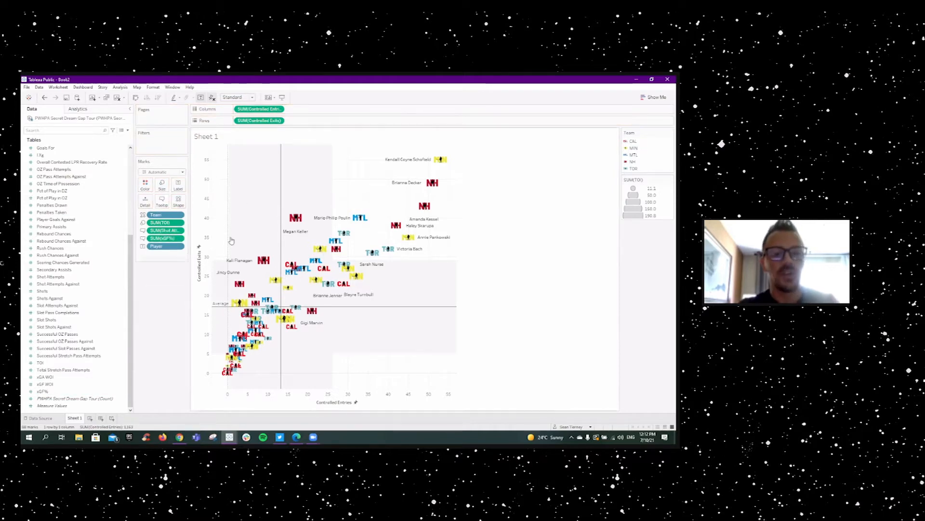
mouse_move(435, 188)
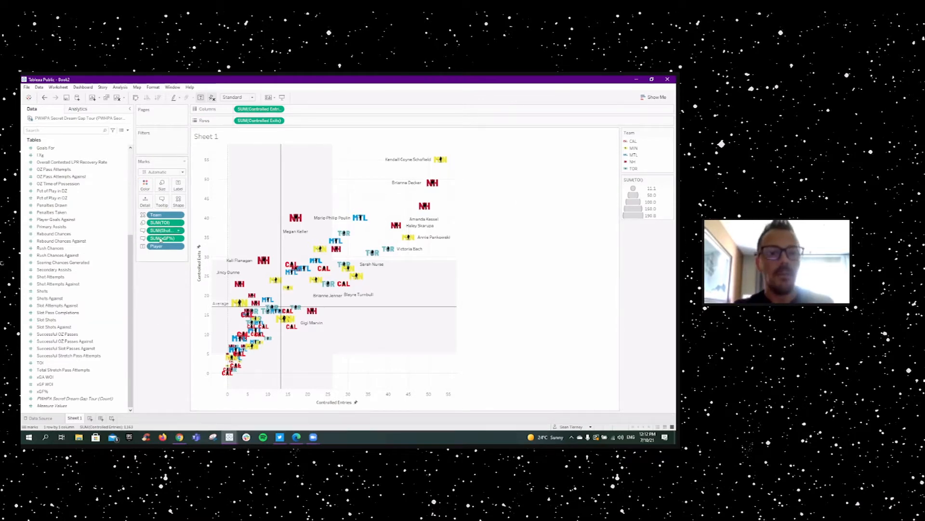
left_click(179, 241)
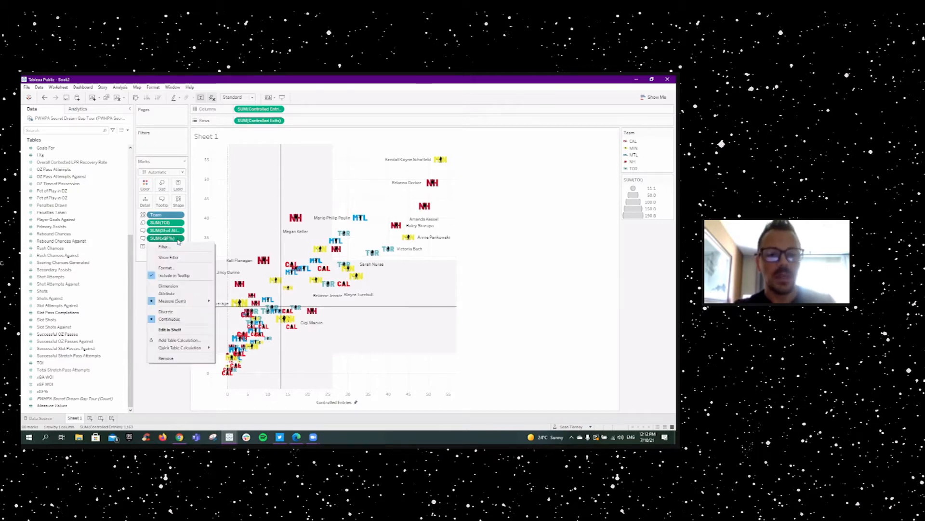
left_click(135, 290)
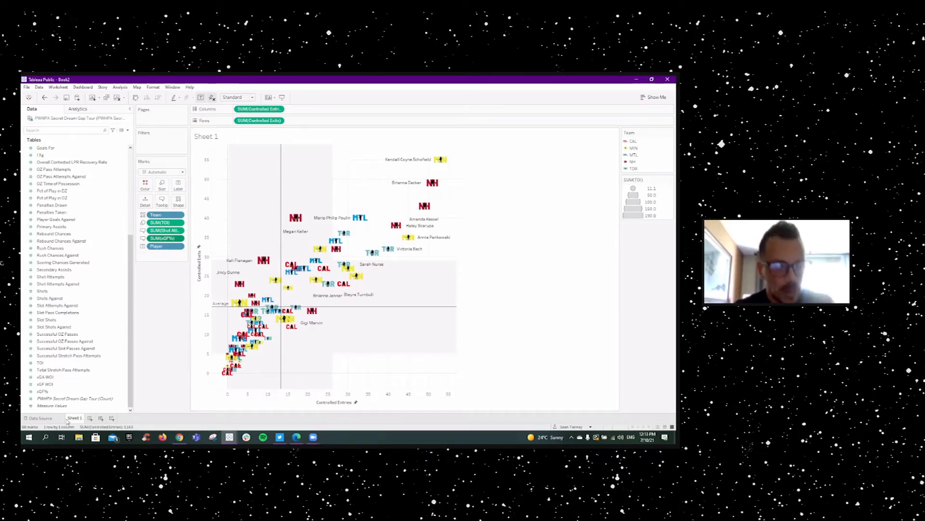
Create a new dashboard, place Sheet 1 on it and check the mark and band tooltips
left_click(101, 418)
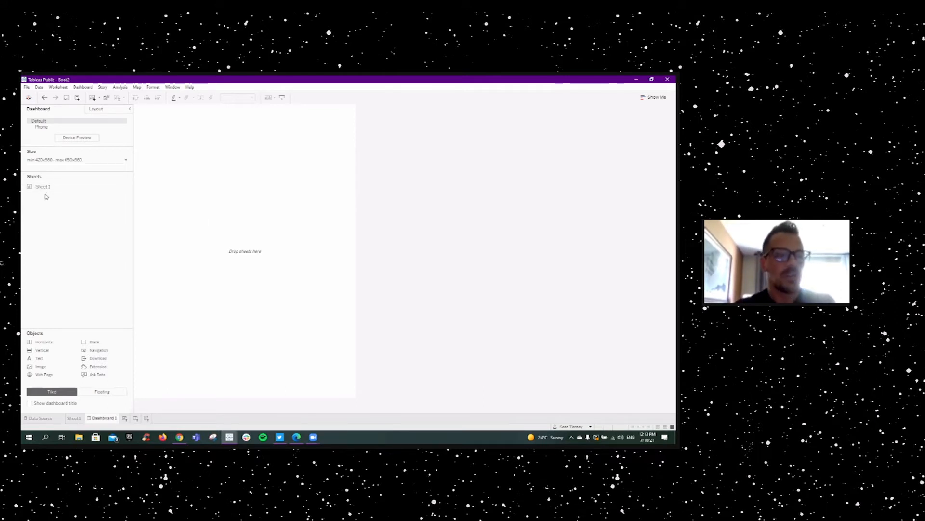
mouse_move(47, 191)
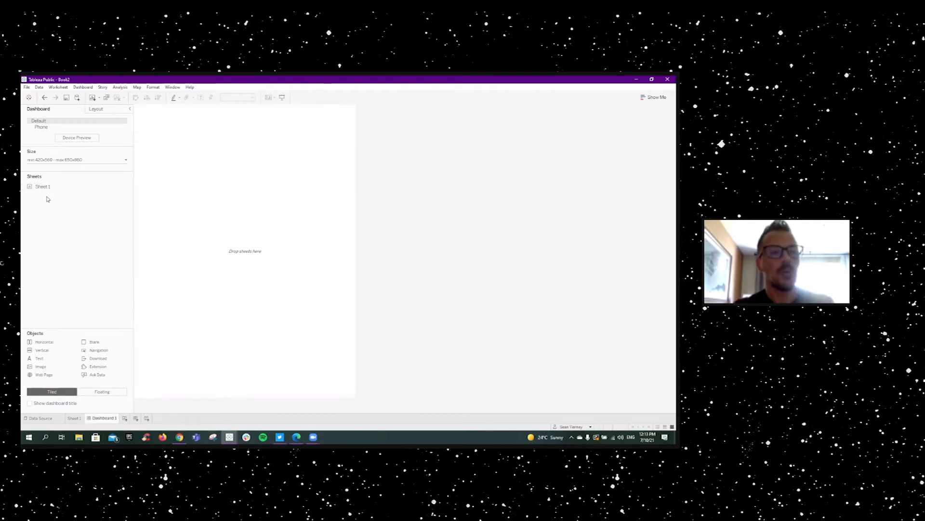
left_click_drag(42, 189, 203, 197)
mouse_move(213, 269)
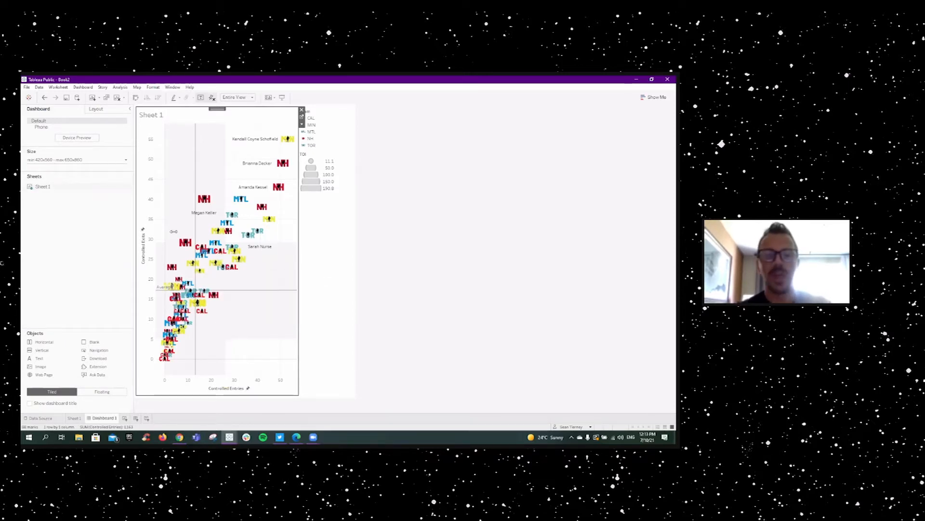
left_click(344, 247)
mouse_move(226, 215)
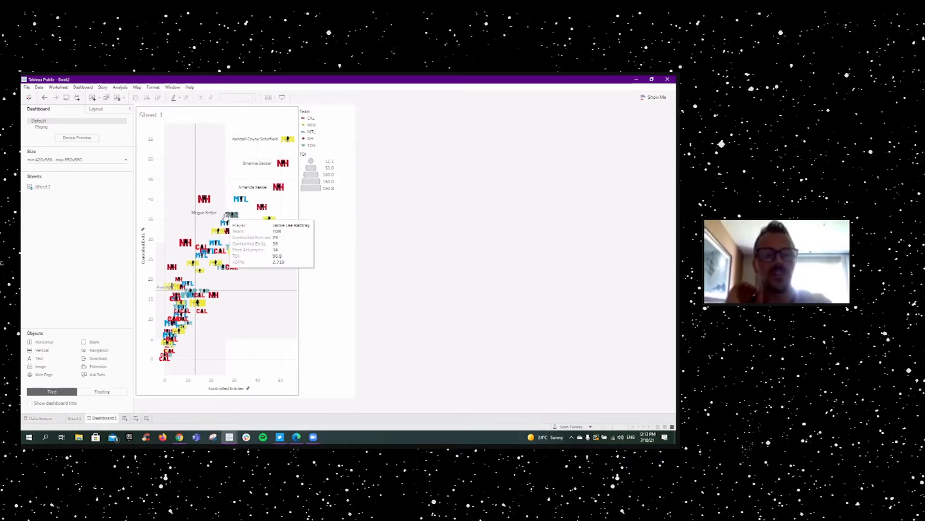
mouse_move(235, 322)
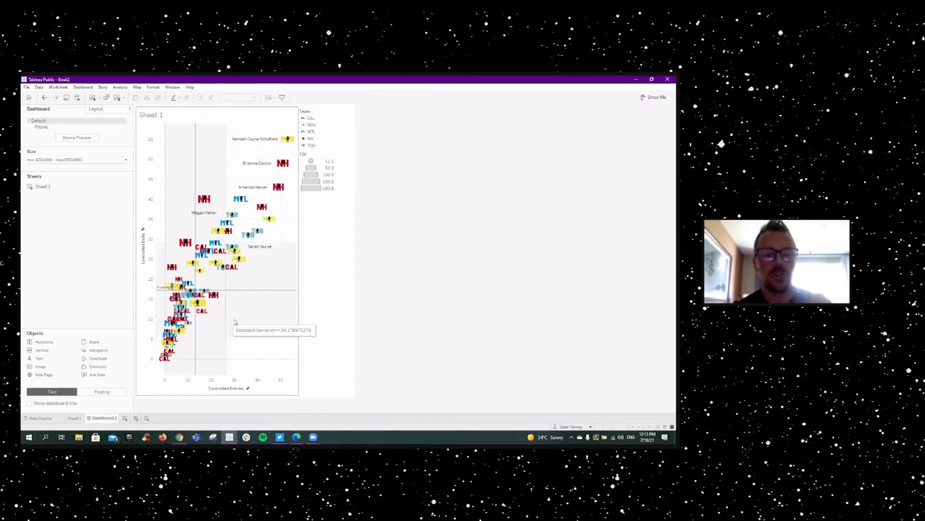
Give the dashboard a fixed custom size of 1200 px wide by 900 px high
left_click(48, 160)
left_click(71, 174)
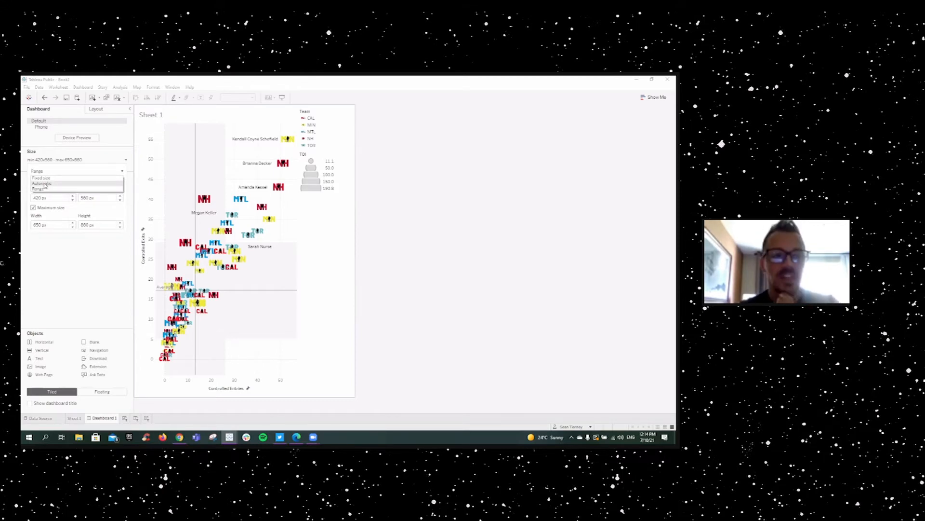
left_click(54, 179)
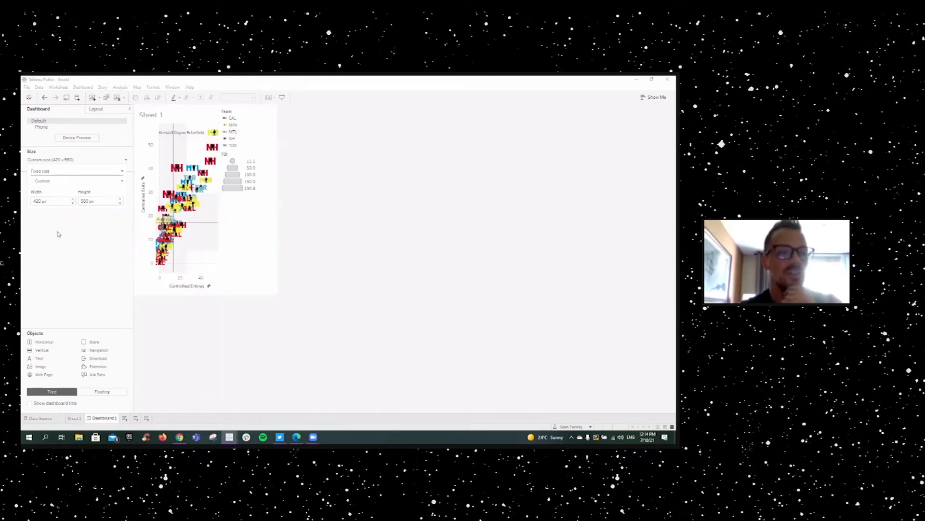
double_click(37, 201)
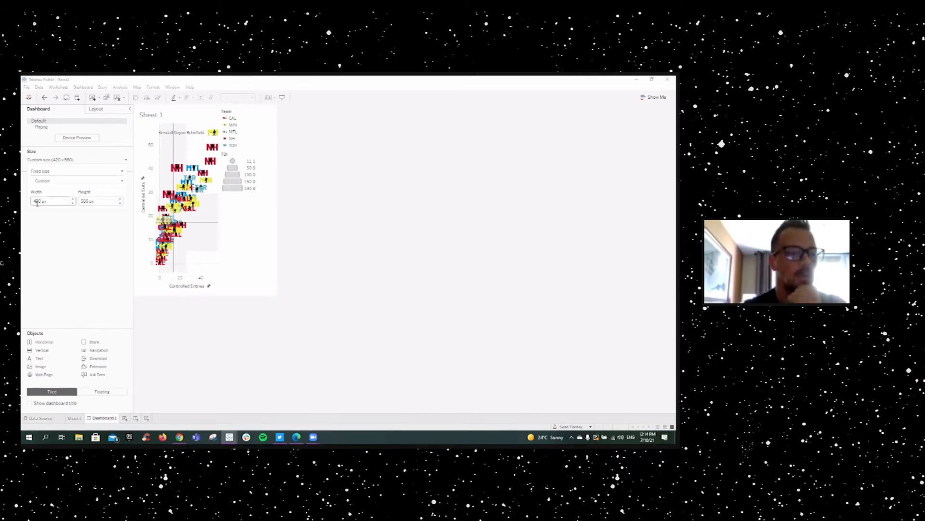
type("1200")
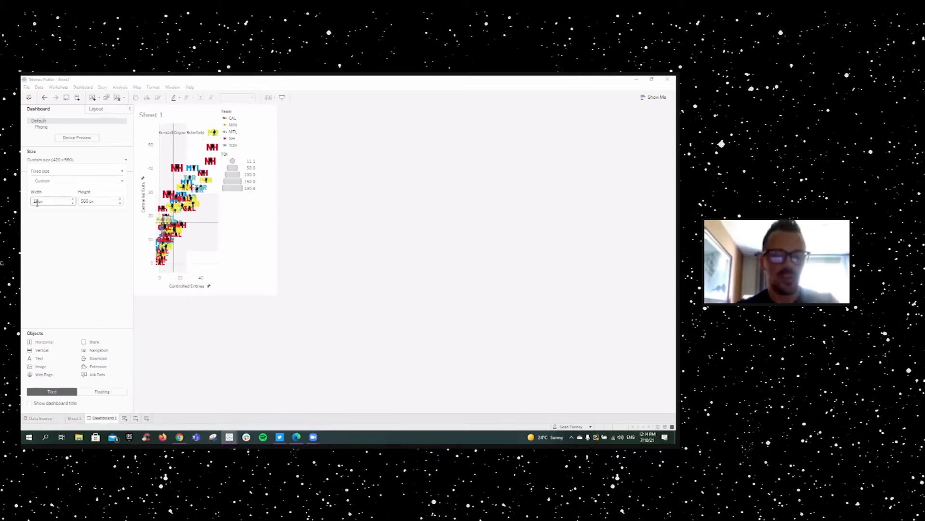
key("Tab")
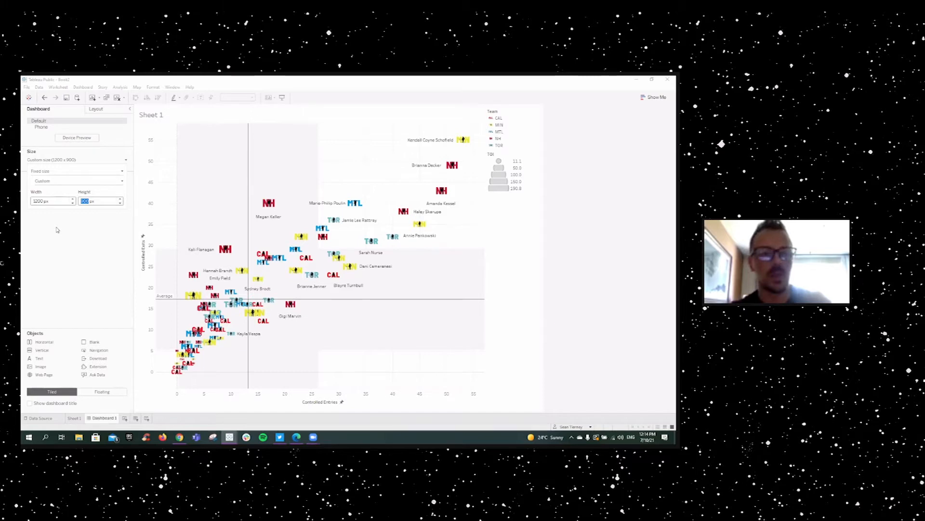
left_click(336, 182)
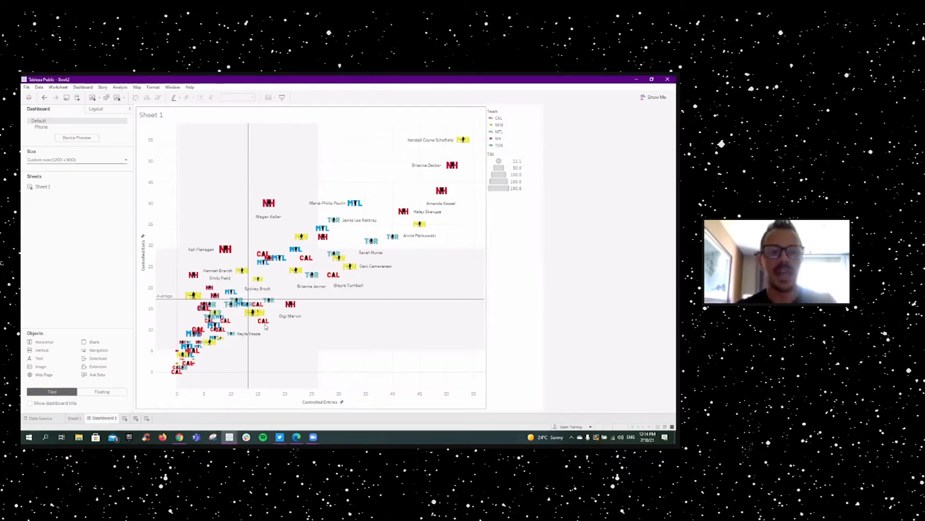
Turn on highlighting of selected items for the dashboard's Team legend
mouse_move(267, 214)
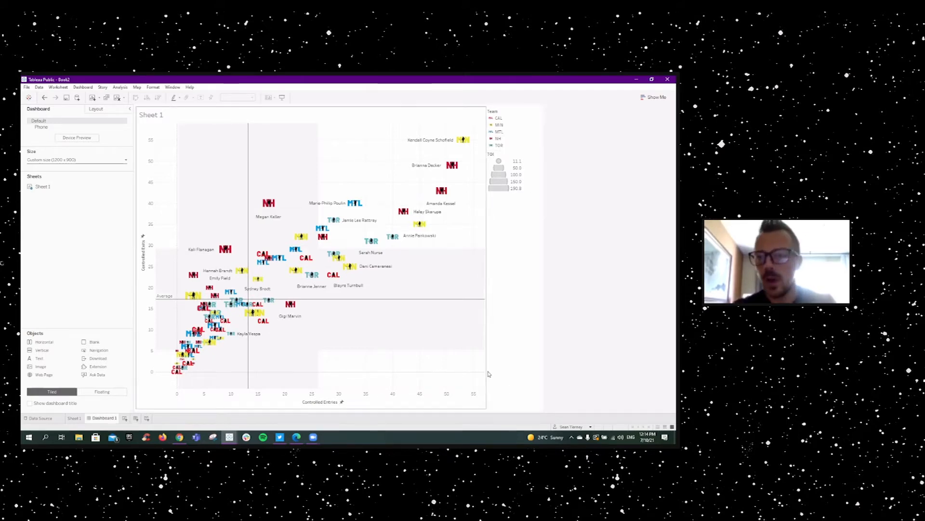
left_click(522, 201)
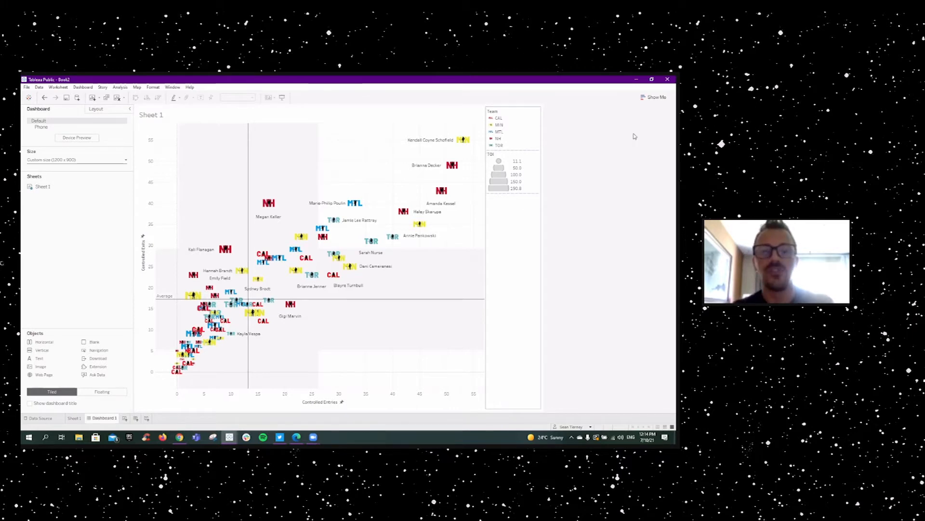
left_click(499, 182)
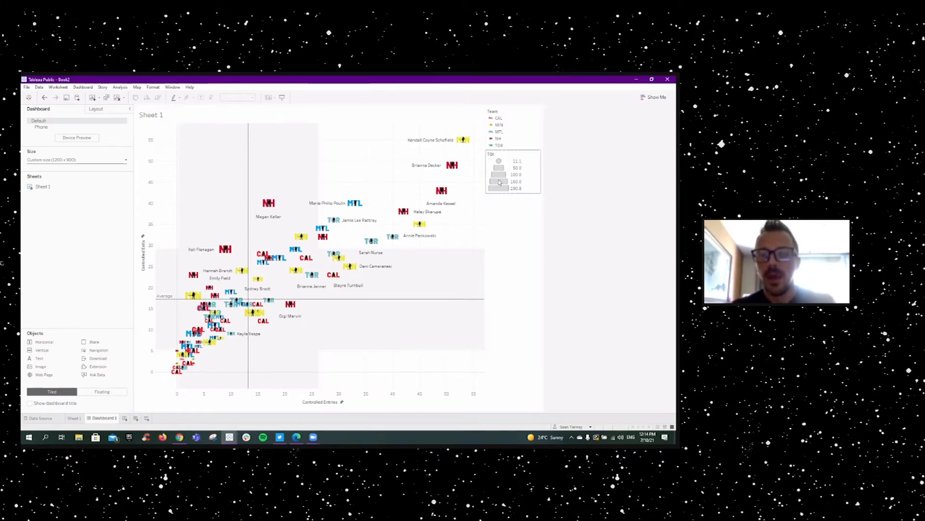
left_click(488, 144)
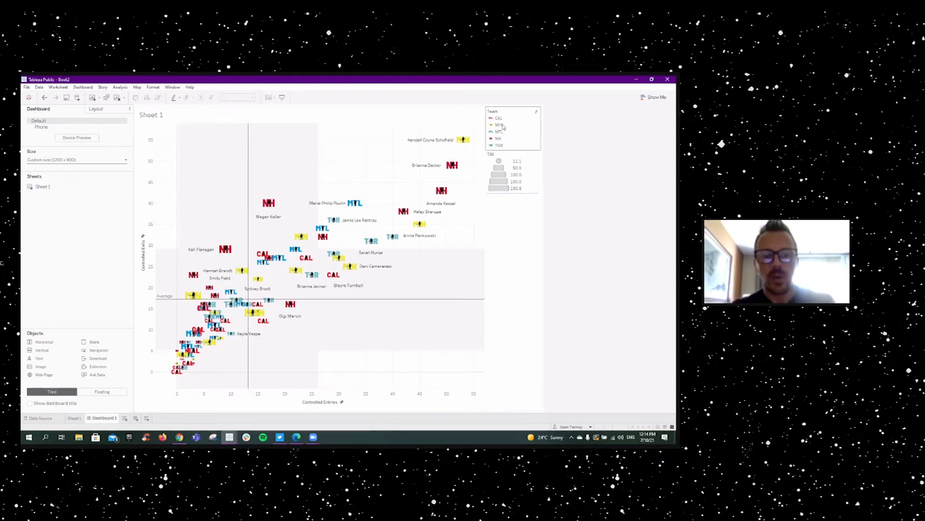
left_click(479, 143)
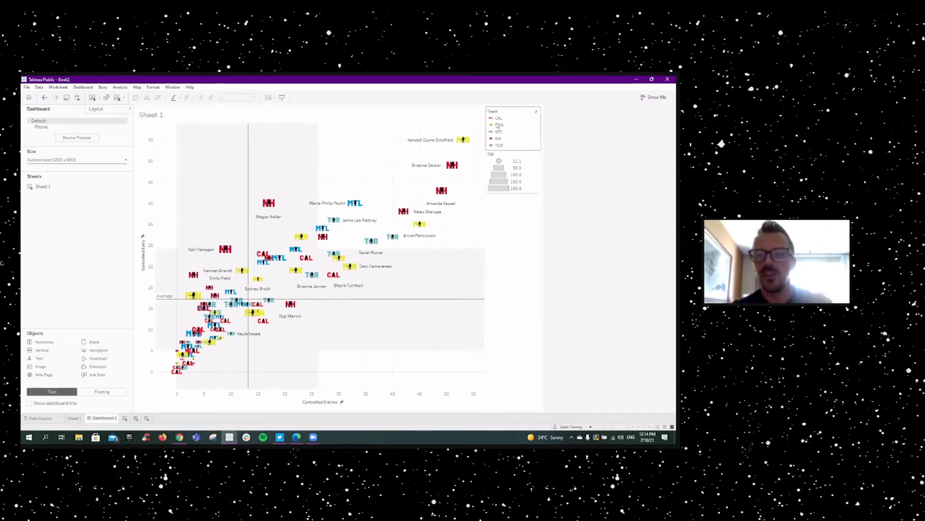
left_click(536, 116)
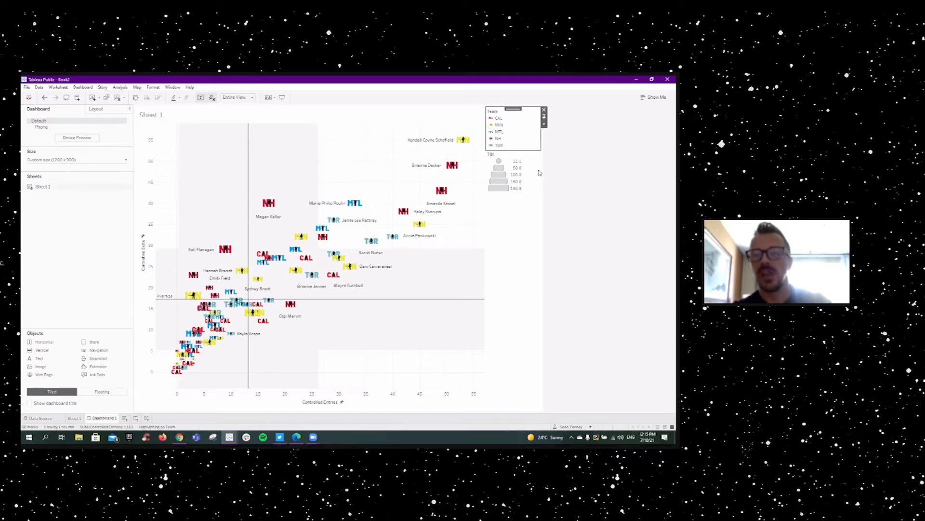
Highlight the MTL, NH and TOR players in turn through the Team legend and clear the highlight
left_click(499, 132)
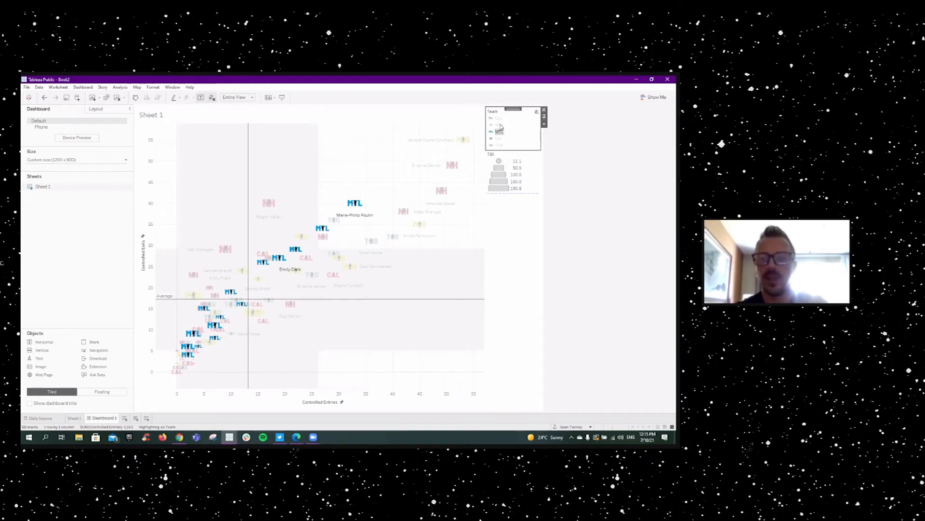
left_click(498, 138)
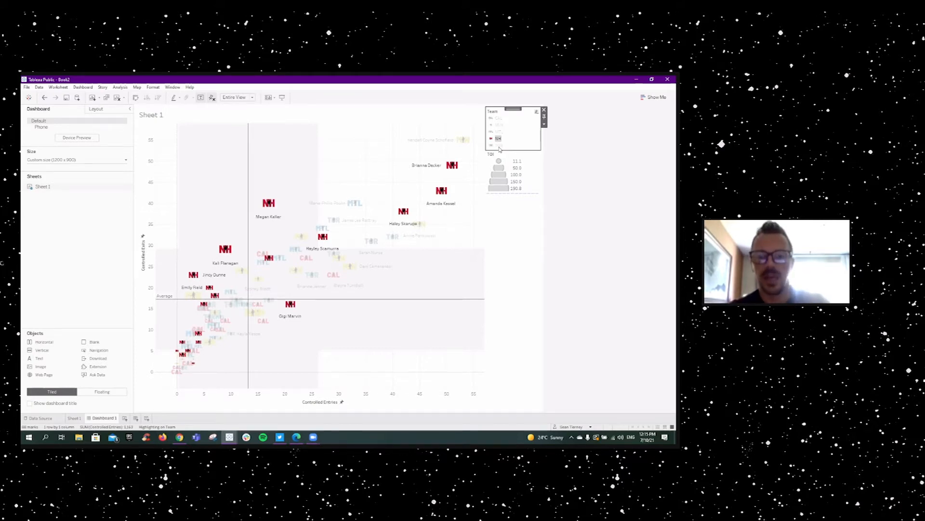
left_click(499, 146)
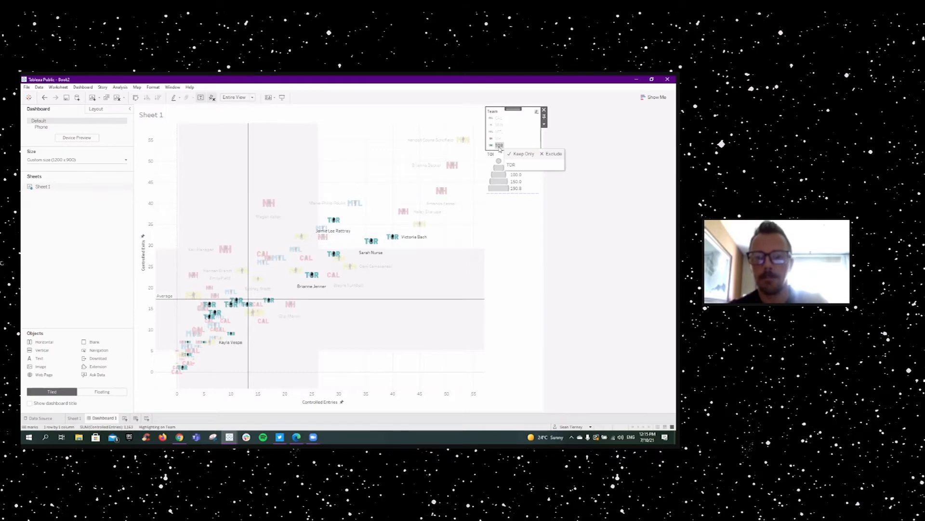
left_click(554, 209)
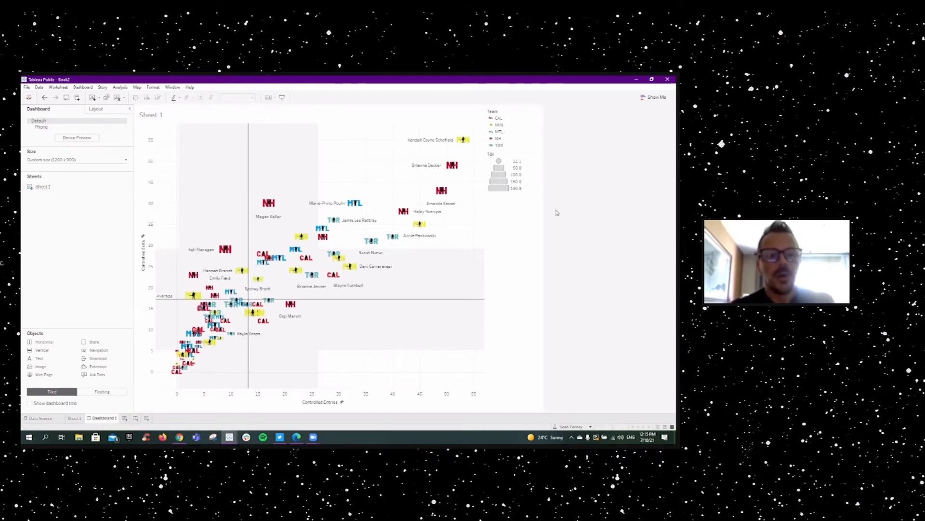
left_click(489, 337)
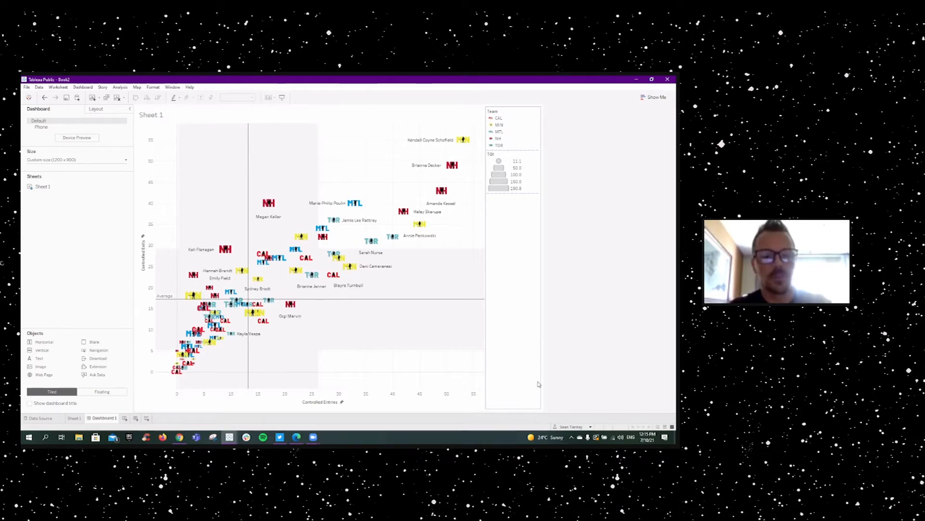
mouse_move(193, 275)
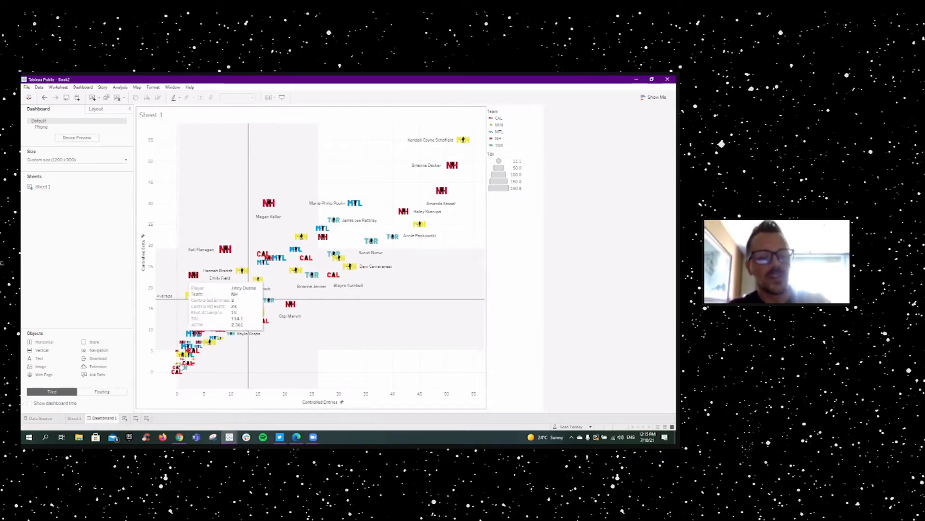
Add Position as a filter on Sheet 1 with all of its values, D and F, included
left_click(73, 418)
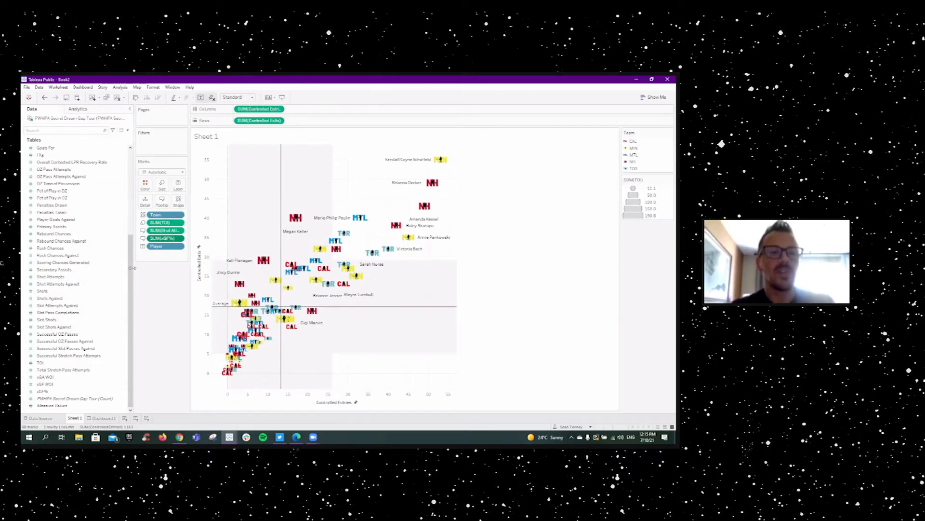
scroll(86, 170, "up", 6)
left_click(52, 170)
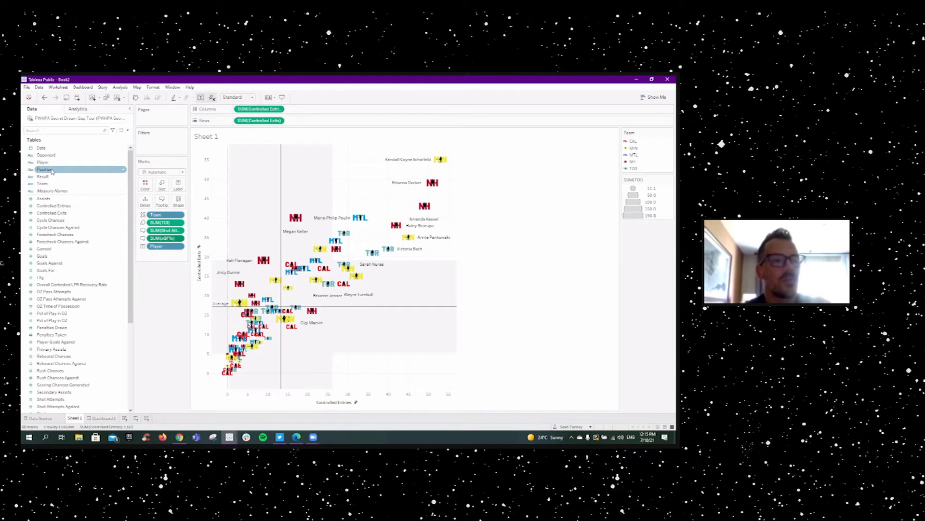
left_click_drag(44, 172, 157, 148)
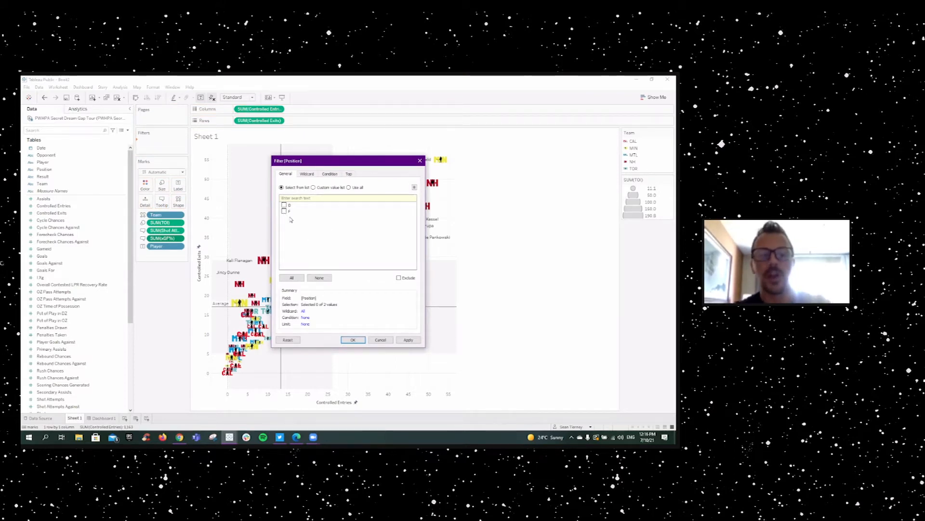
left_click(291, 278)
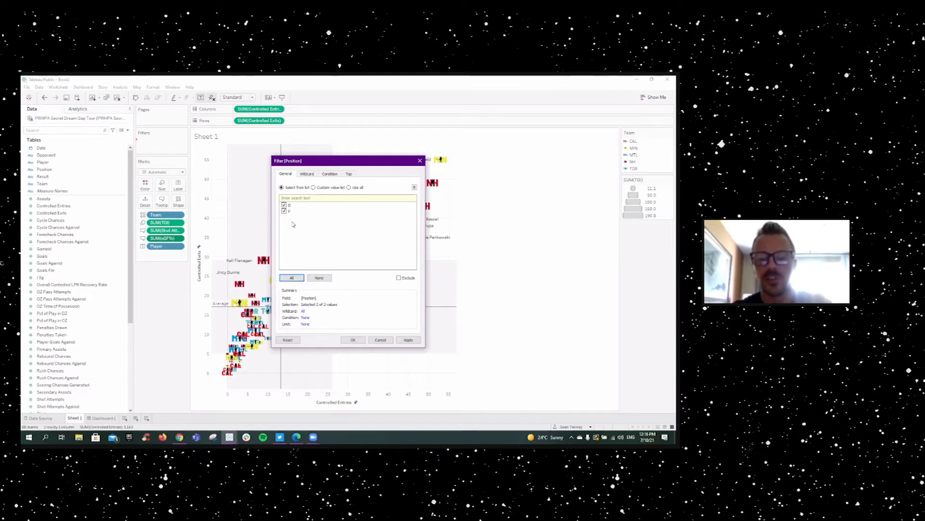
left_click(407, 340)
left_click(354, 340)
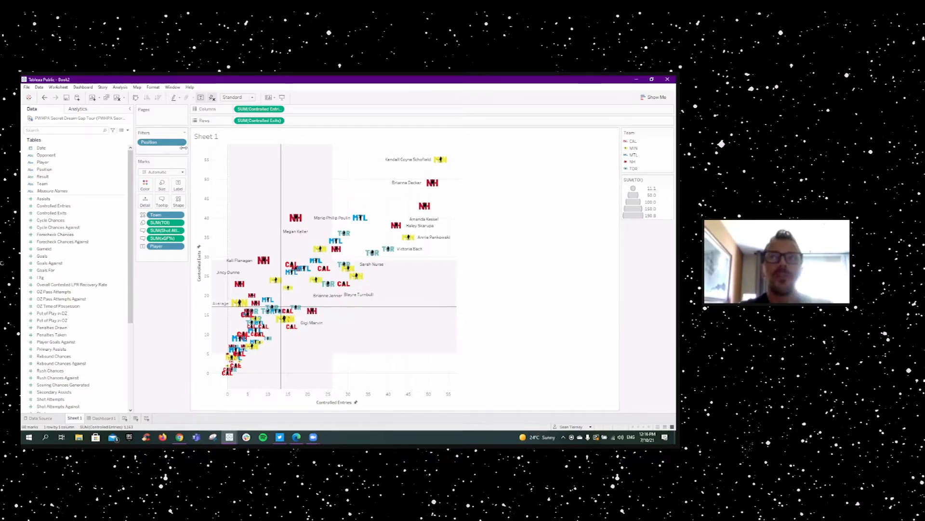
Show the Position filter control beside the Sheet 1 chart
mouse_move(299, 212)
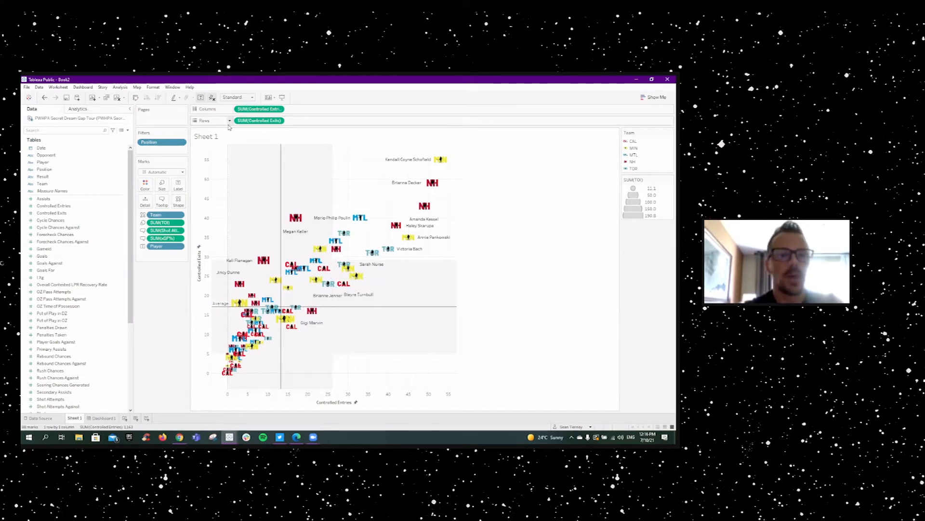
right_click(152, 144)
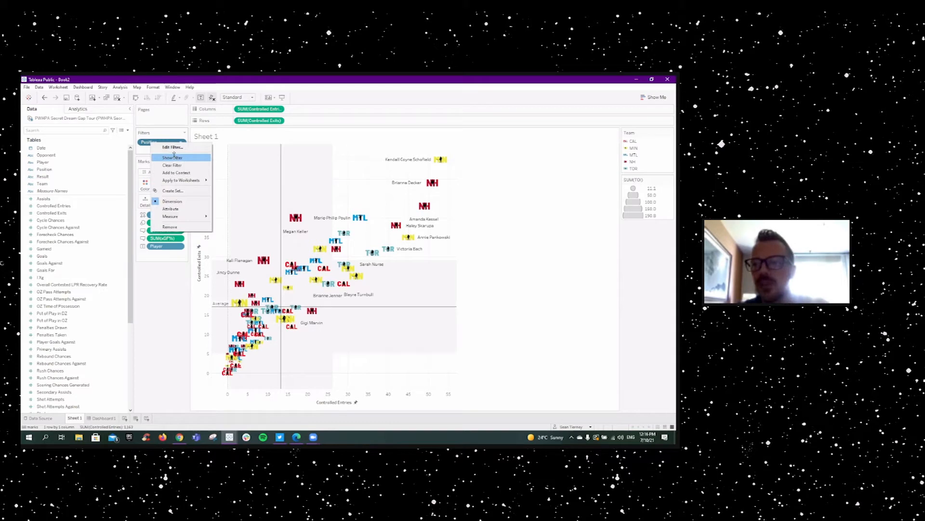
left_click(175, 157)
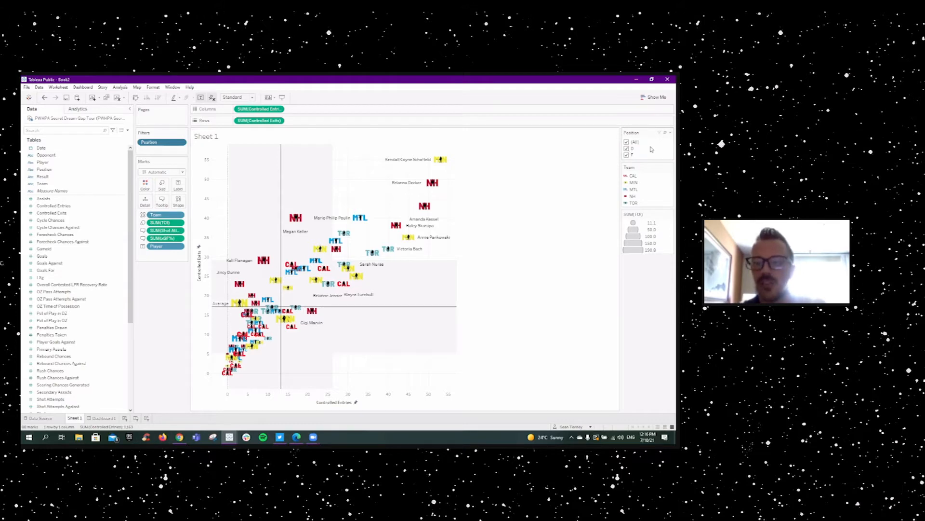
Compare the scatter plot for F only and D only through the Position filter, and restore all positions
left_click(627, 149)
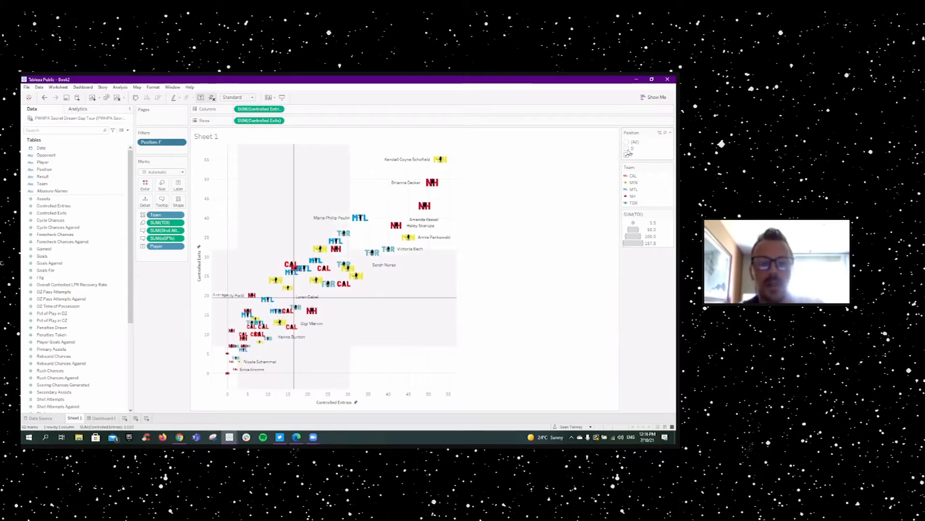
left_click(628, 148)
left_click(627, 155)
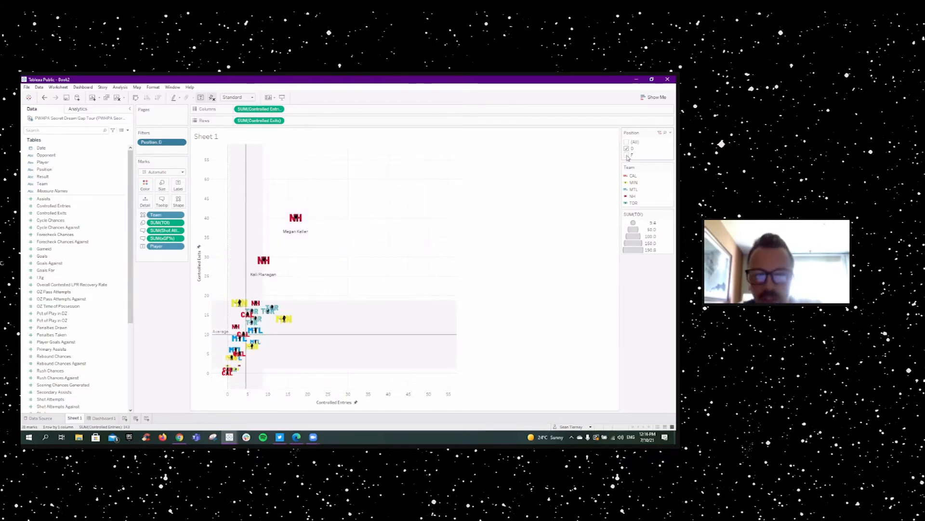
left_click(628, 155)
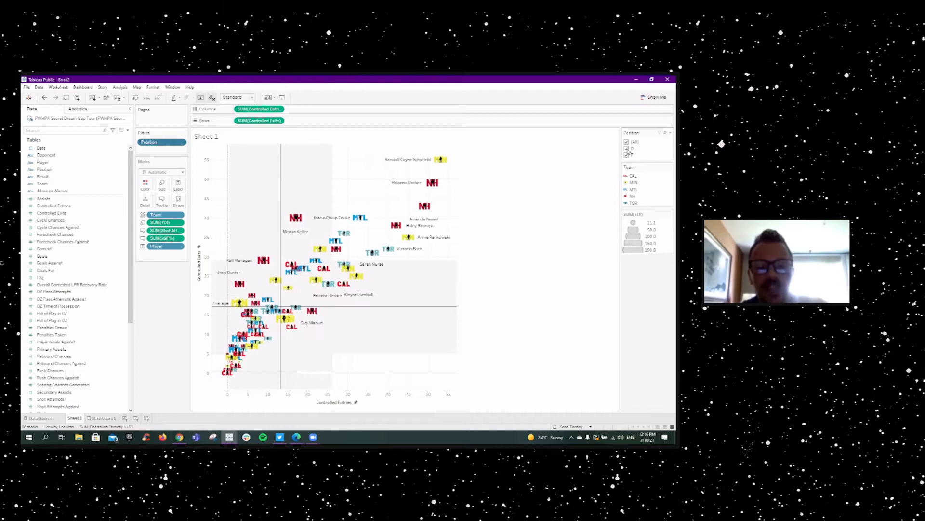
left_click(627, 149)
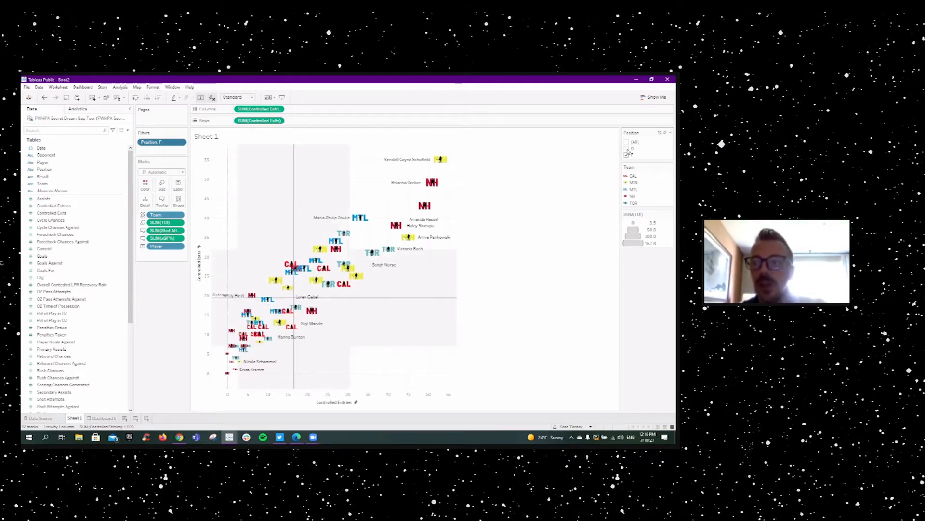
left_click(627, 148)
left_click(627, 155)
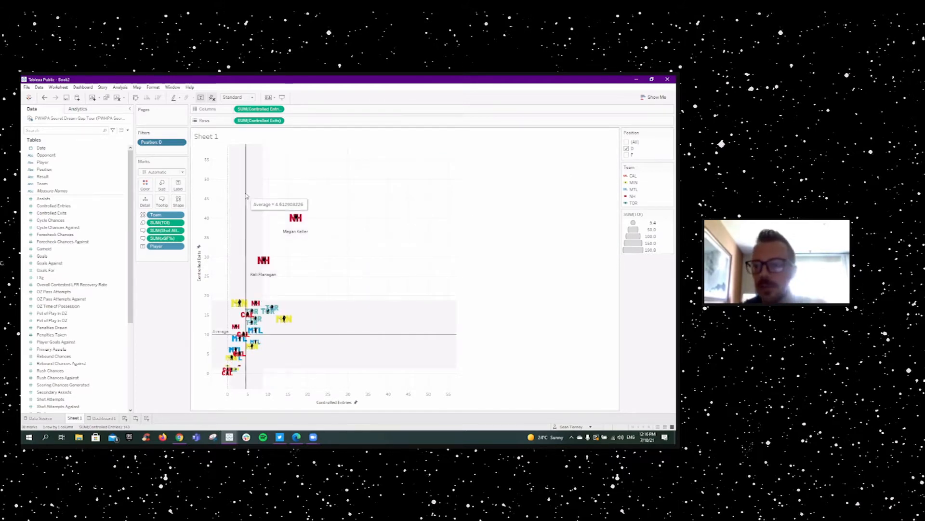
left_click(628, 156)
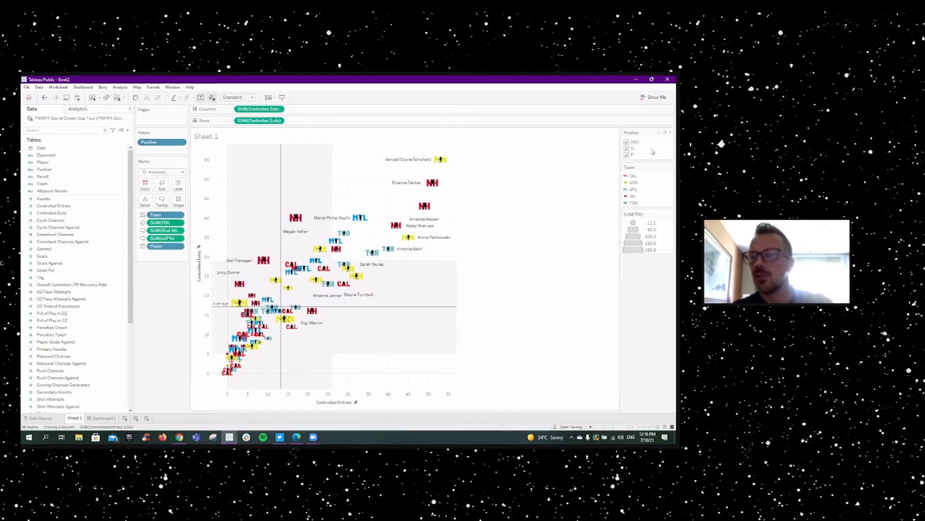
Change the Position filter to a single-value dropdown and test it with D and F before returning it to All
left_click(670, 133)
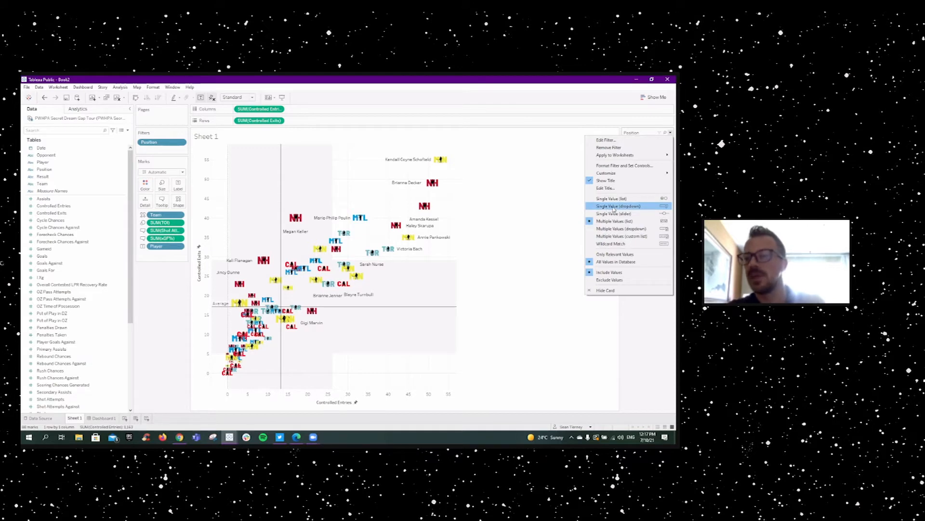
left_click(634, 206)
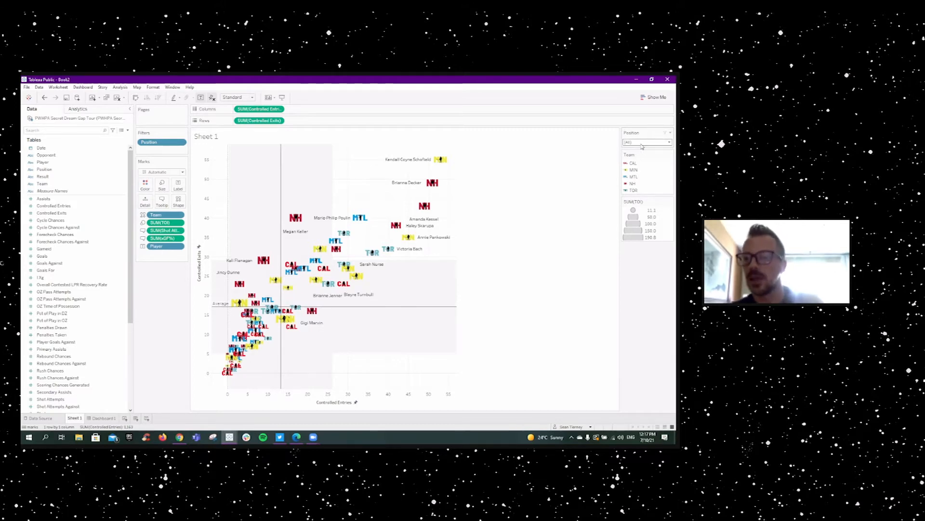
left_click(642, 143)
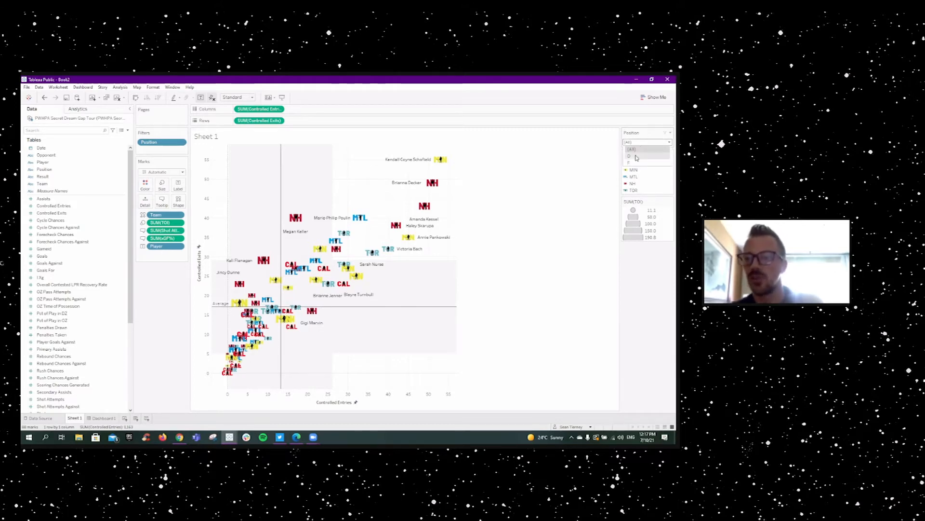
left_click(636, 157)
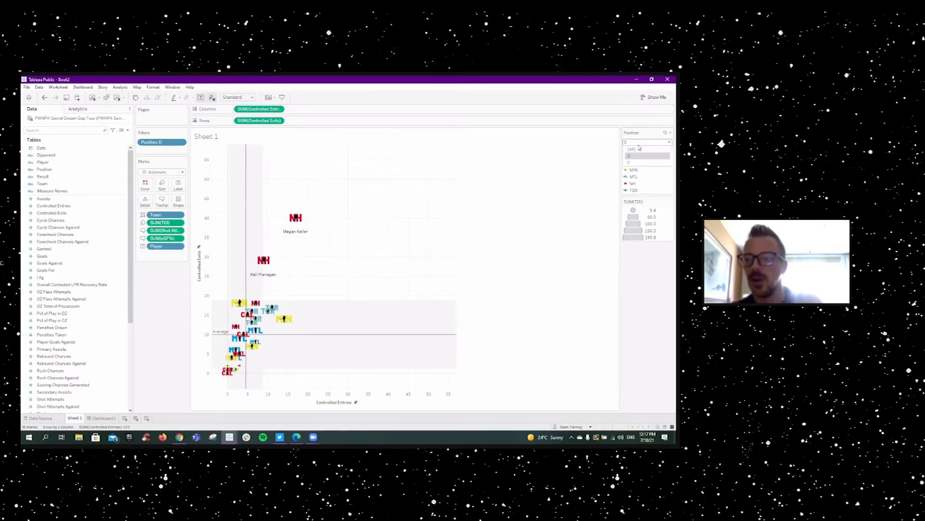
left_click(639, 163)
left_click(639, 143)
left_click(635, 149)
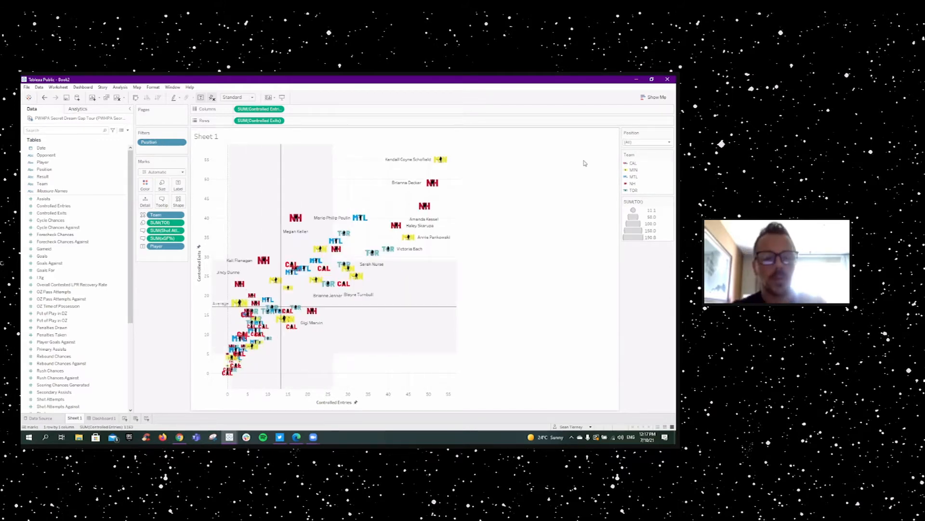
Remove Sheet 1 from Dashboard 1 and place it there again so the Position filter is included
left_click(102, 418)
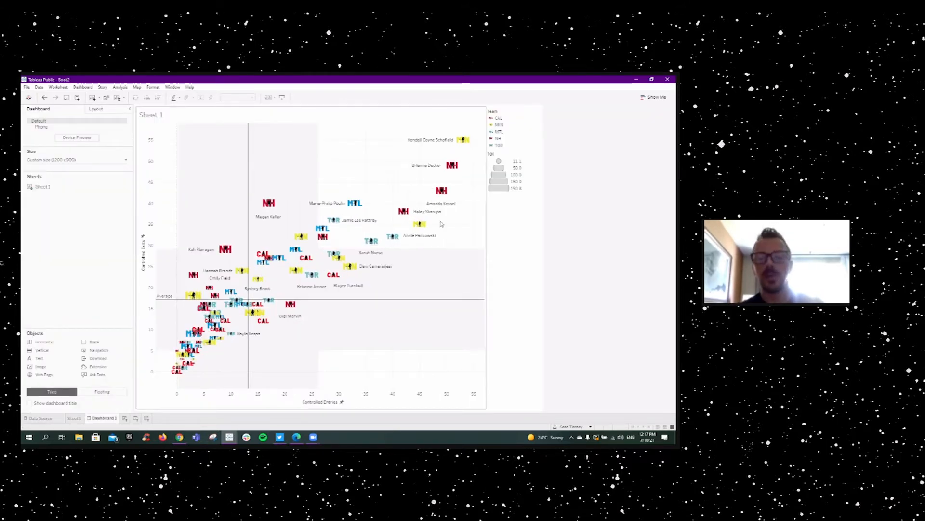
left_click(388, 174)
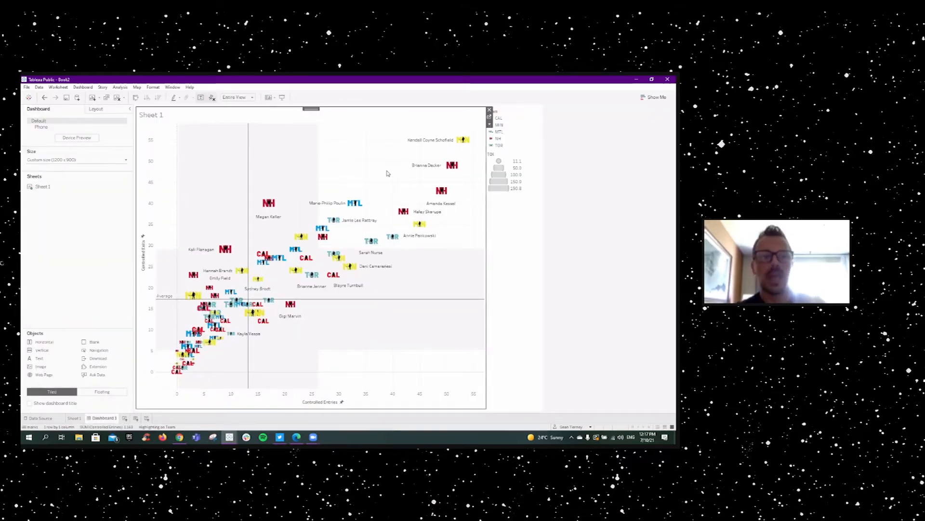
left_click(490, 112)
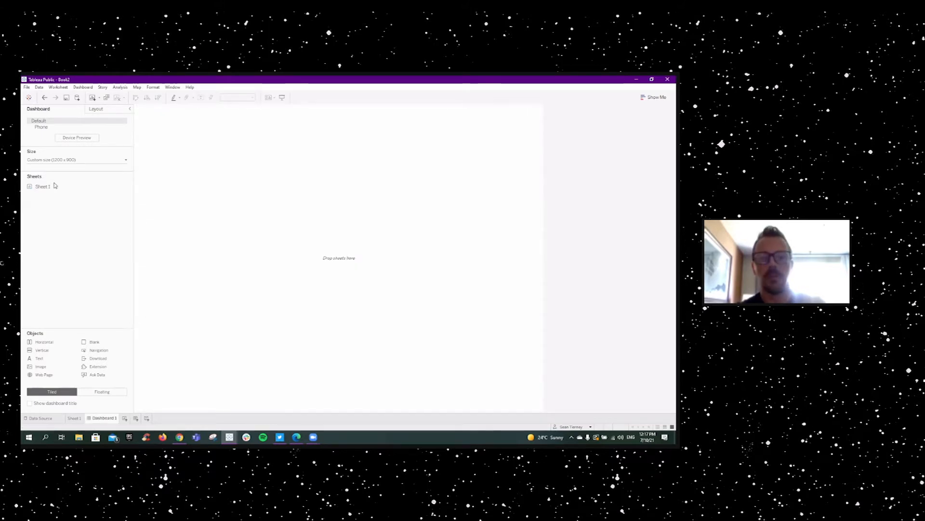
left_click_drag(53, 186, 240, 186)
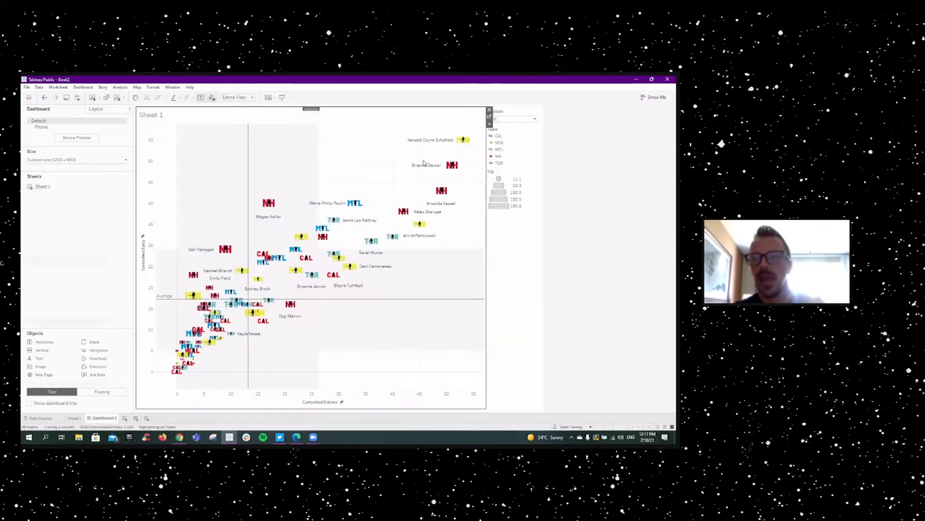
Test the dashboard's Position filter with F and D, reset it to All and check the player tooltips
left_click(516, 118)
left_click(497, 140)
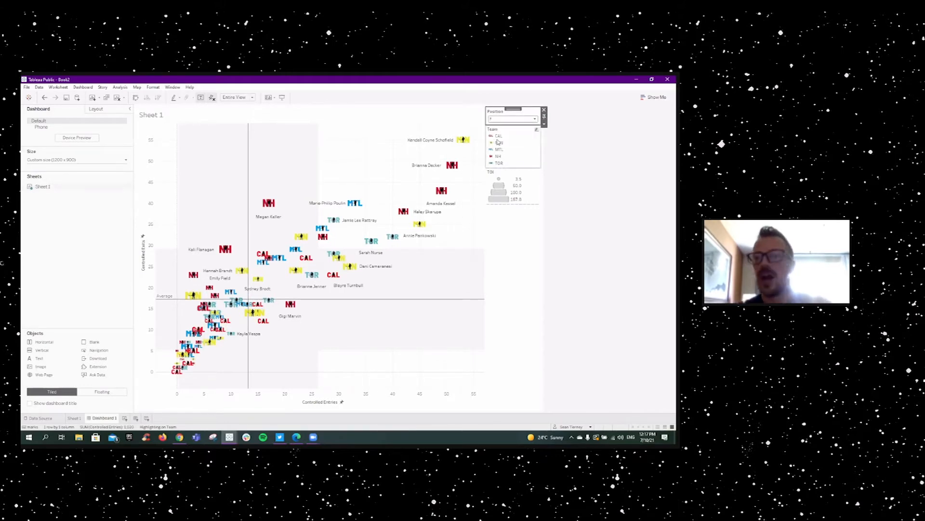
left_click(515, 118)
left_click(497, 133)
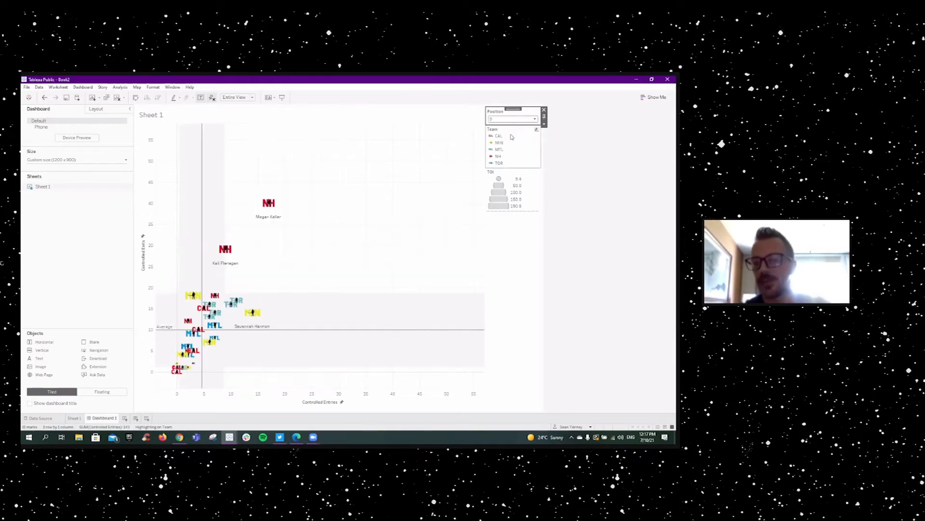
left_click(517, 120)
left_click(511, 126)
left_click(559, 253)
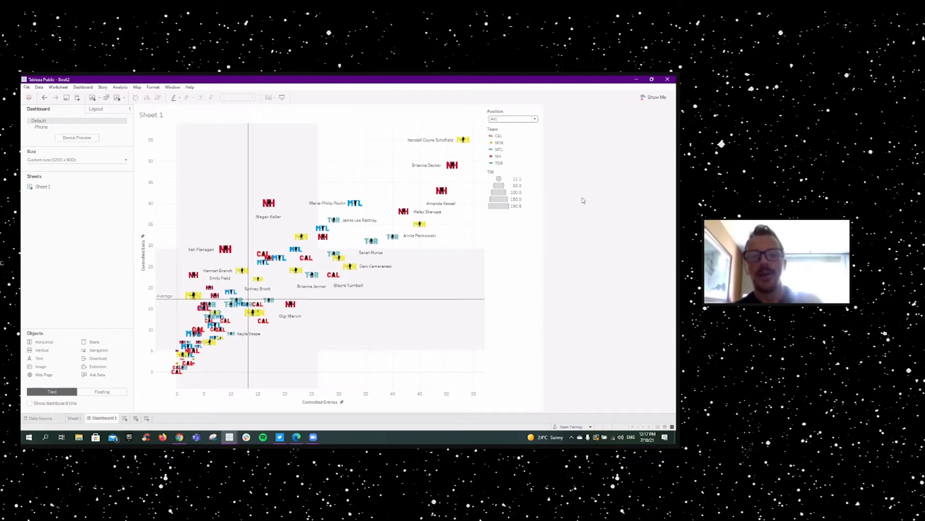
mouse_move(221, 274)
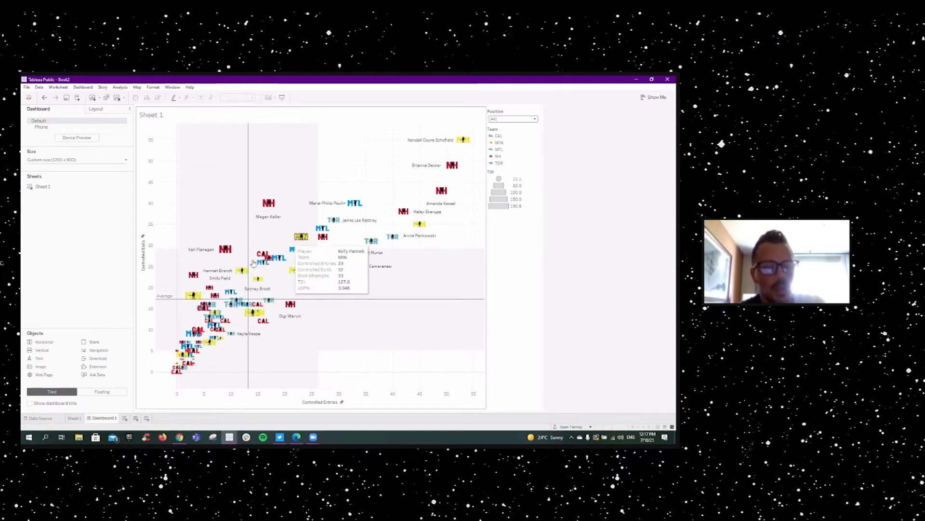
Limit the player name labels on Sheet 1 to selected marks only
left_click(74, 417)
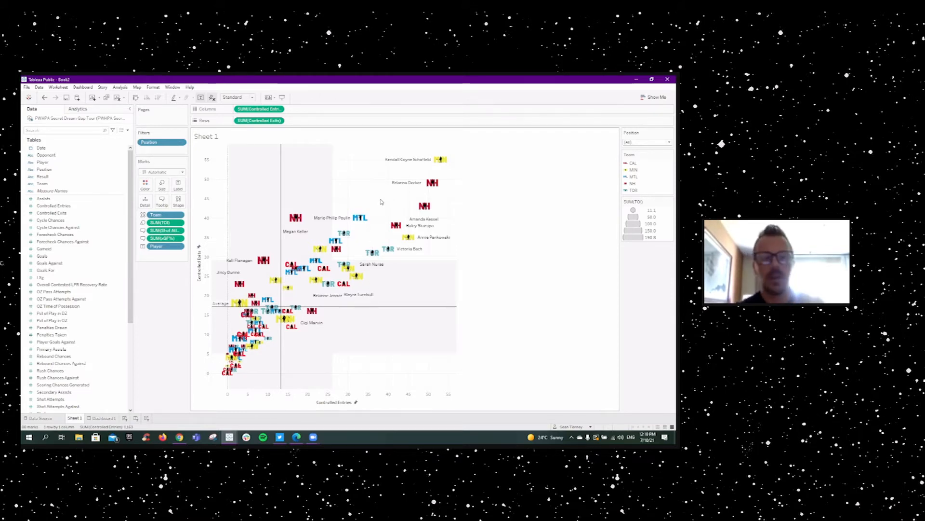
left_click(178, 188)
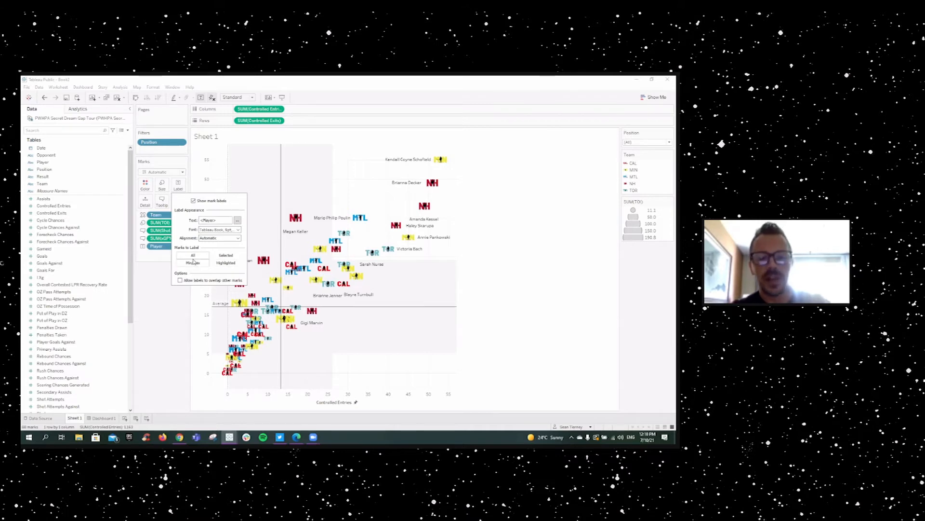
left_click(226, 255)
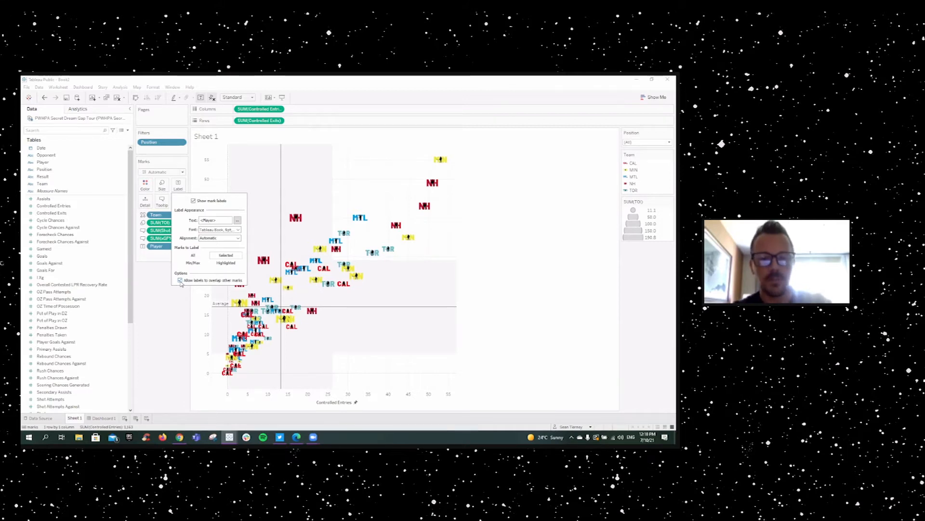
left_click(163, 313)
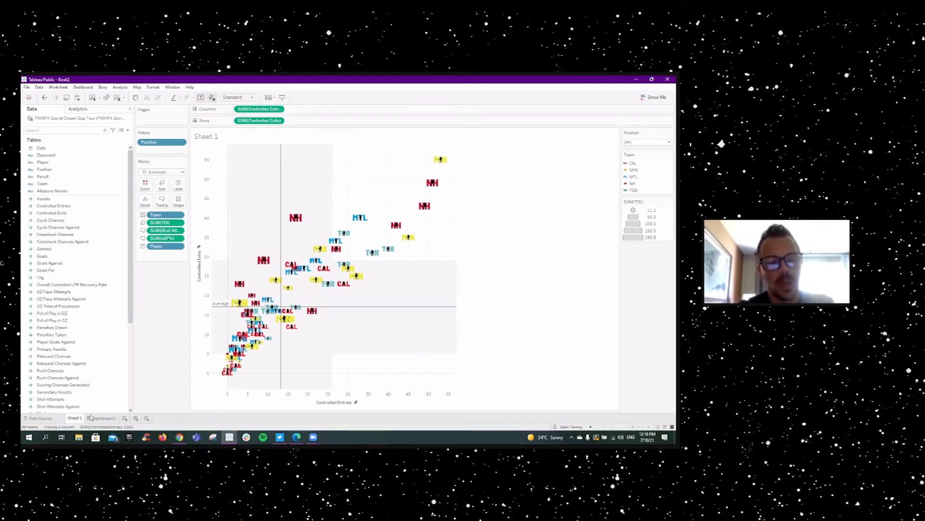
Create a new worksheet and place the Team field on its Columns
left_click(125, 419)
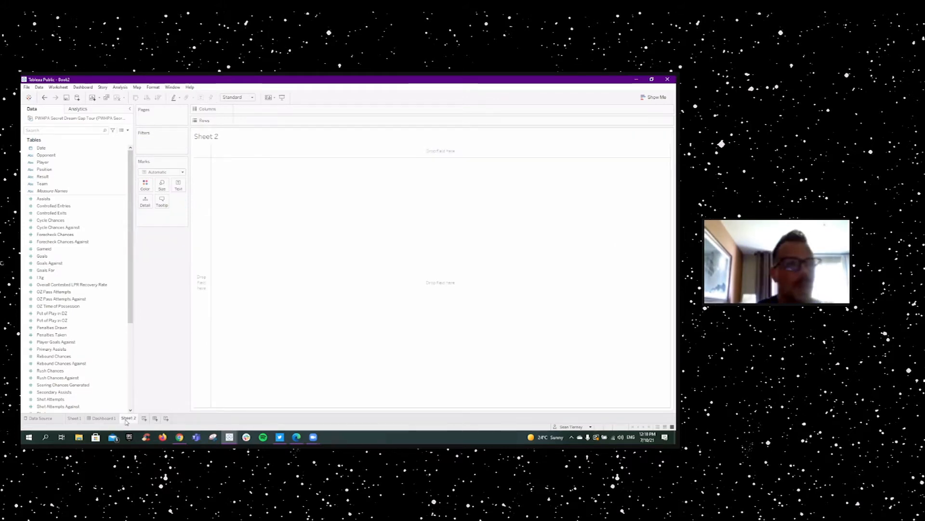
left_click(106, 148)
left_click(46, 156)
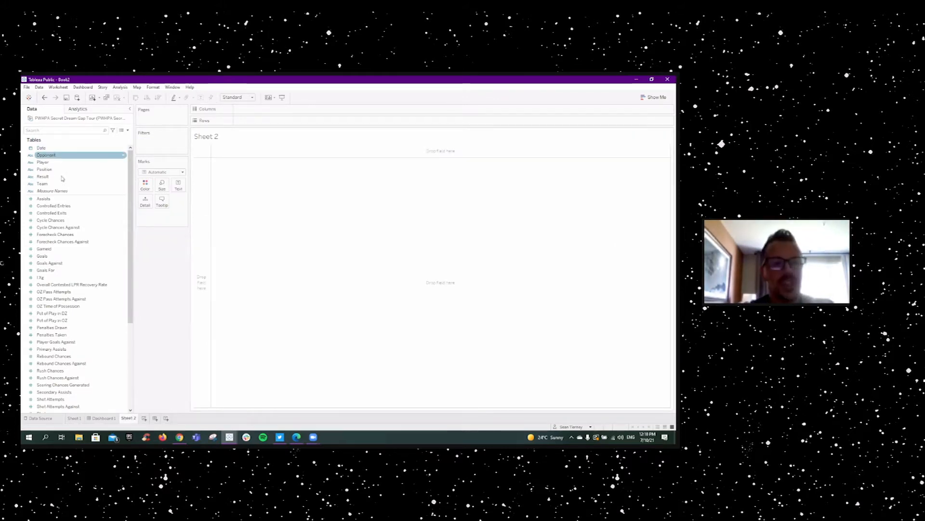
left_click(42, 184)
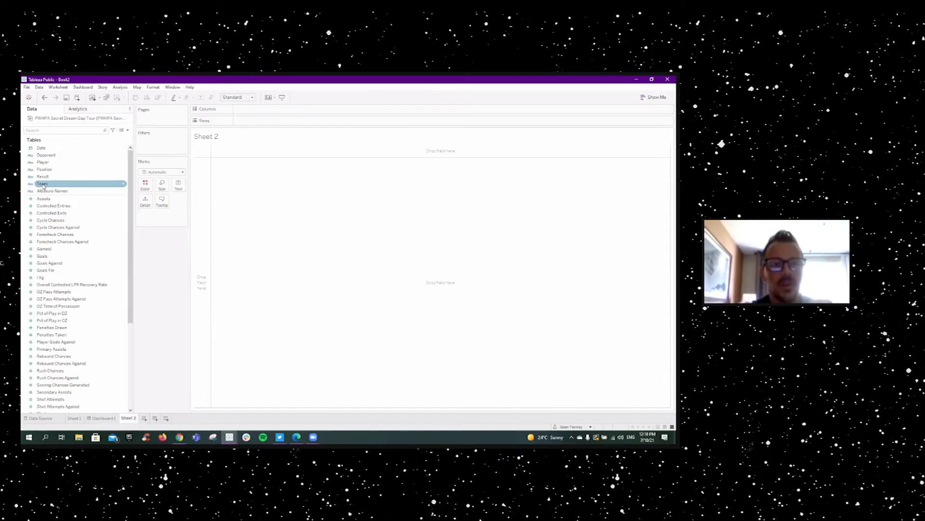
left_click_drag(42, 185, 264, 112)
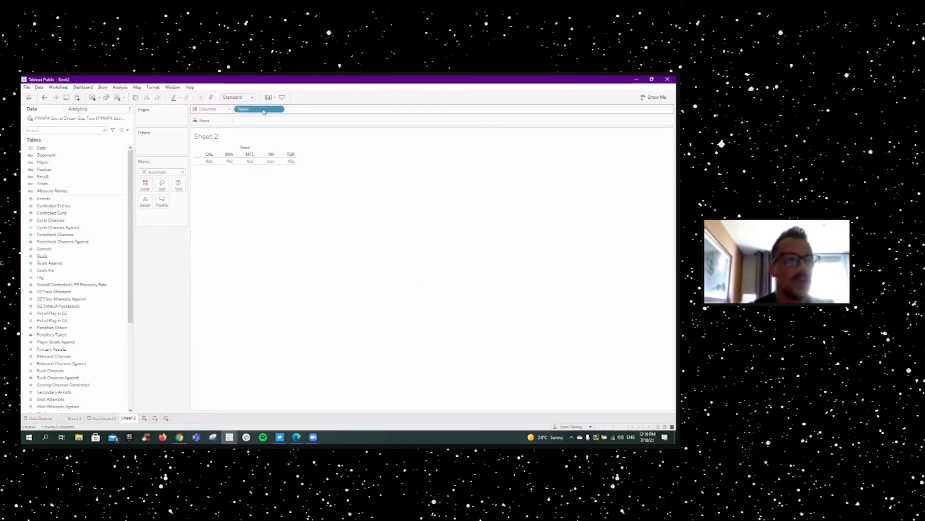
Set the mark type on Sheet 2 to Shape and assign the Team field to Shape
left_click(98, 176)
left_click(162, 172)
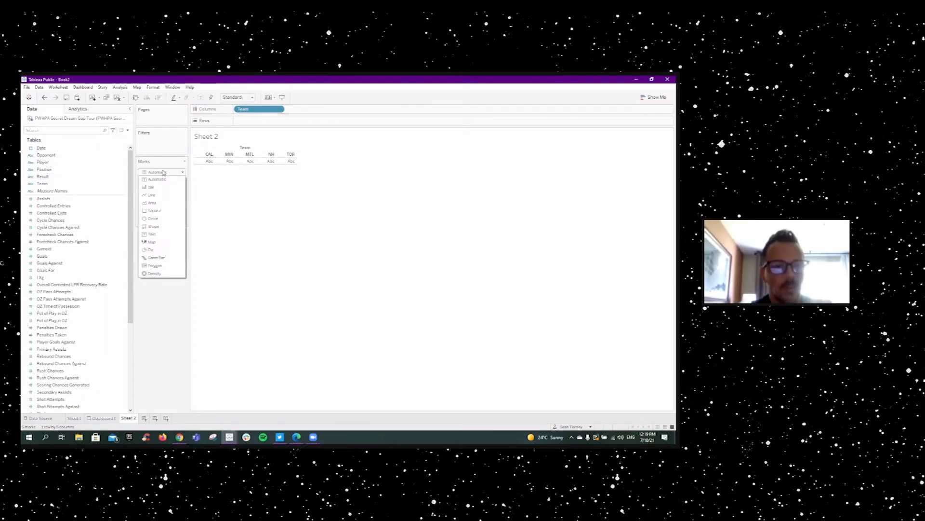
left_click(153, 226)
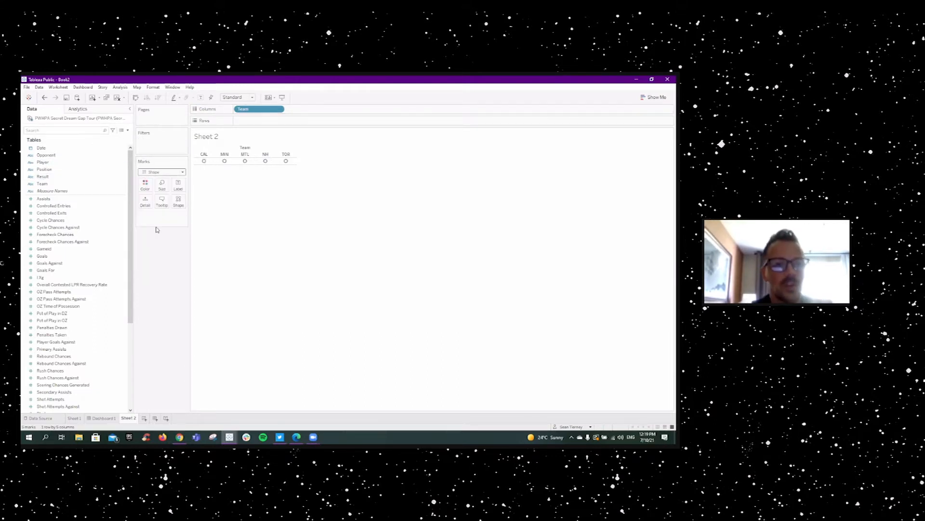
left_click(158, 172)
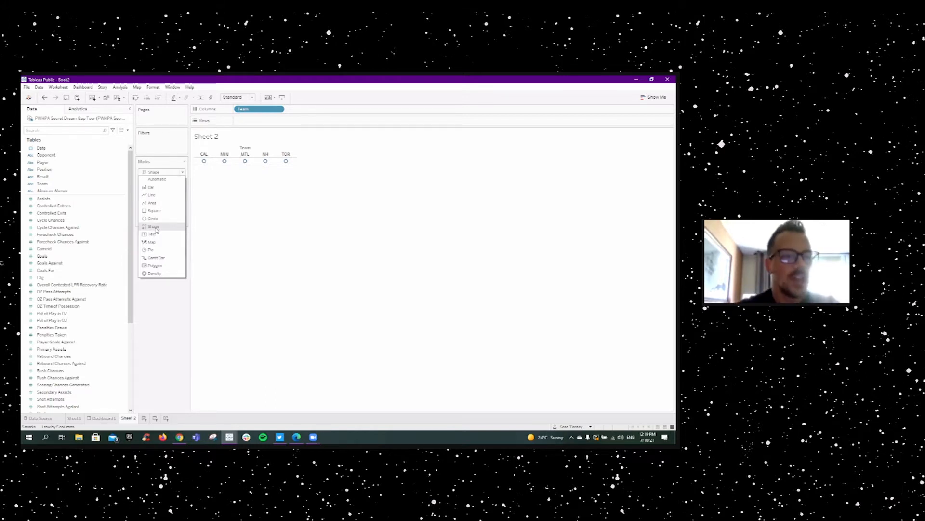
left_click(154, 226)
left_click(51, 184)
left_click_drag(50, 184, 178, 201)
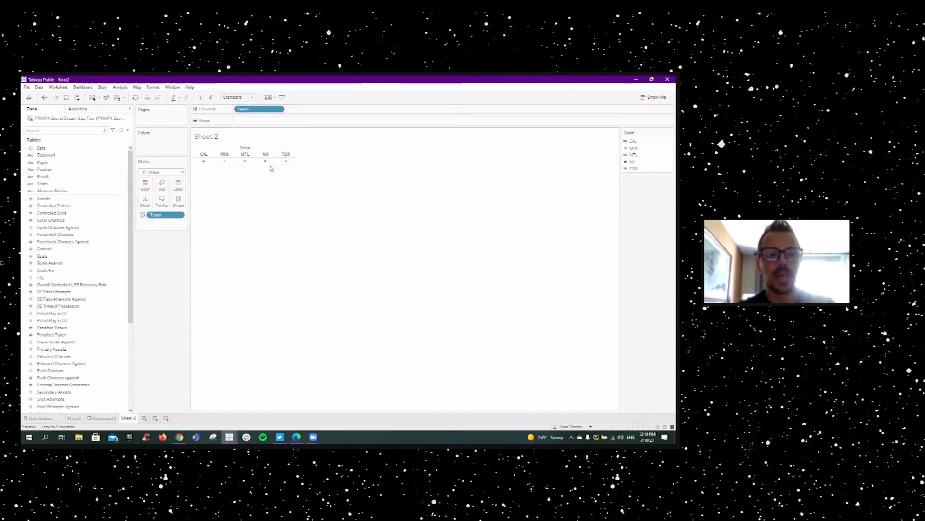
Enlarge the team logo marks on Sheet 2 to a little over mid-range size
left_click(162, 185)
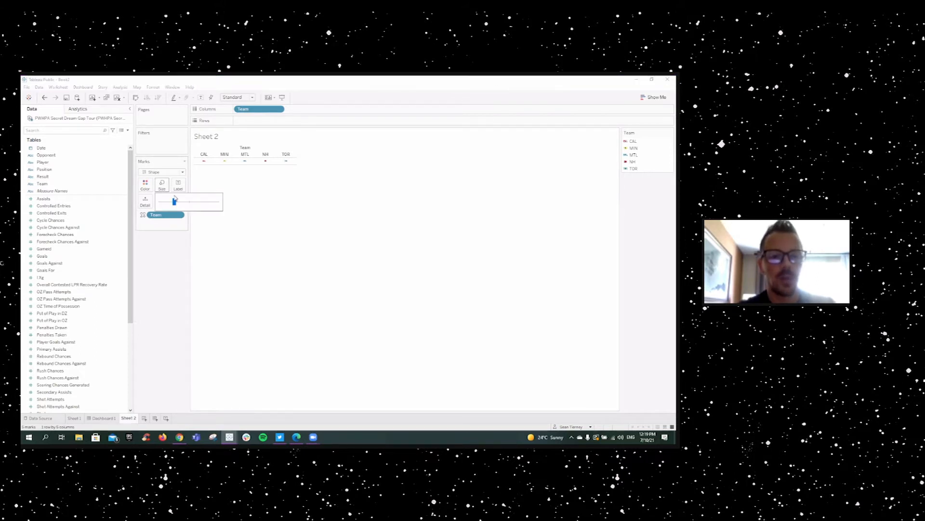
left_click_drag(174, 201, 196, 205)
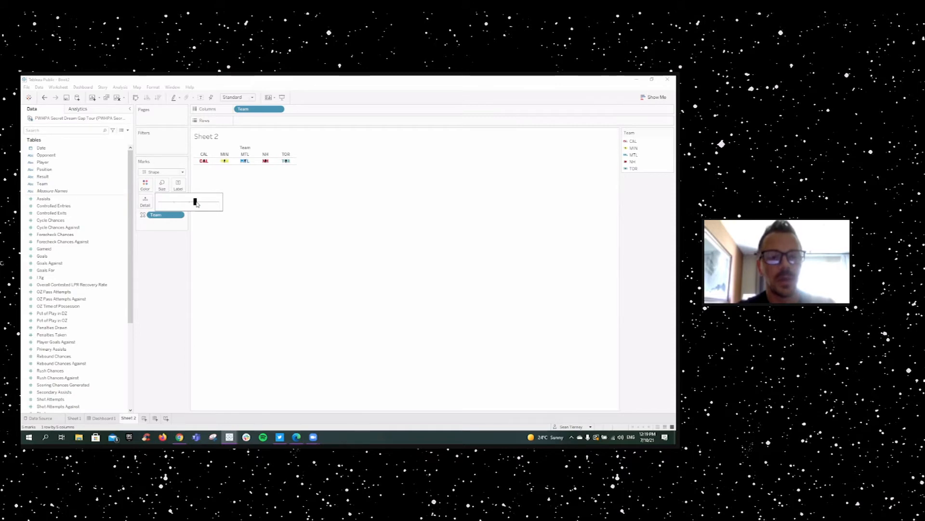
left_click(169, 260)
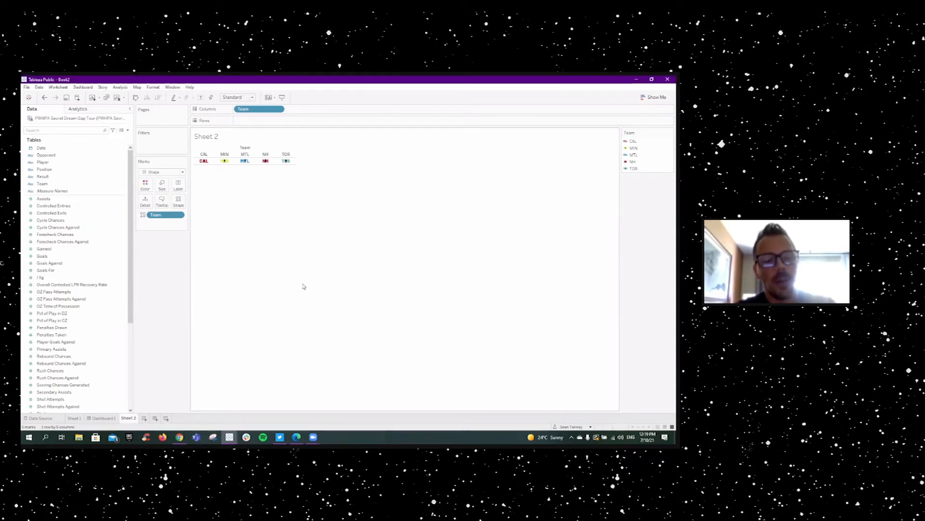
Place Sheet 2 on Dashboard 1 as a tiled view directly below the Sheet 1 scatter plot
left_click(101, 418)
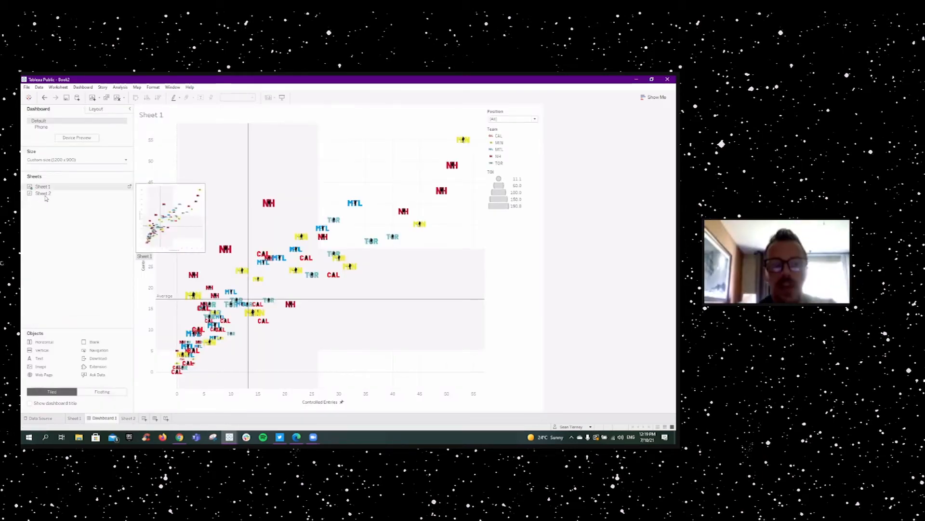
mouse_move(46, 197)
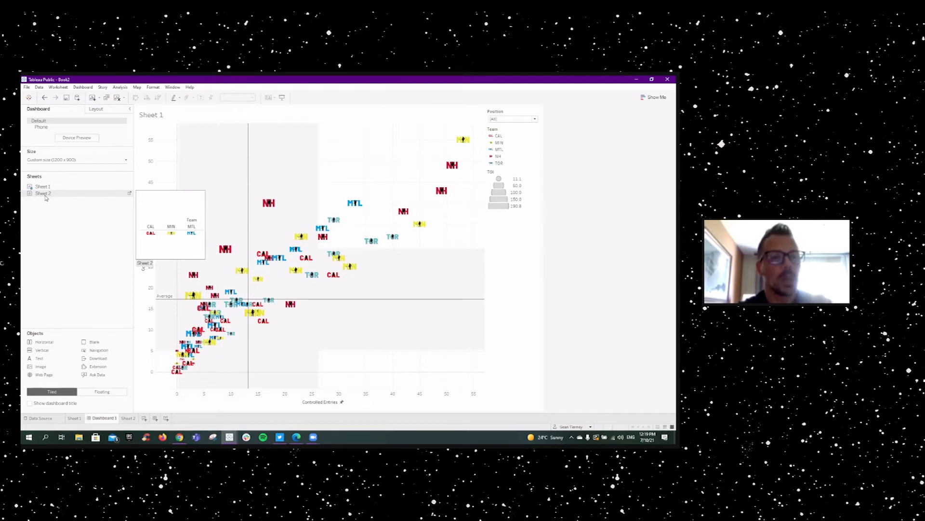
mouse_move(46, 193)
left_mouse_down()
mouse_move(267, 272)
mouse_move(319, 312)
mouse_move(325, 248)
mouse_move(323, 291)
mouse_move(253, 290)
mouse_move(325, 331)
mouse_move(319, 288)
mouse_move(259, 278)
mouse_move(280, 326)
left_mouse_up()
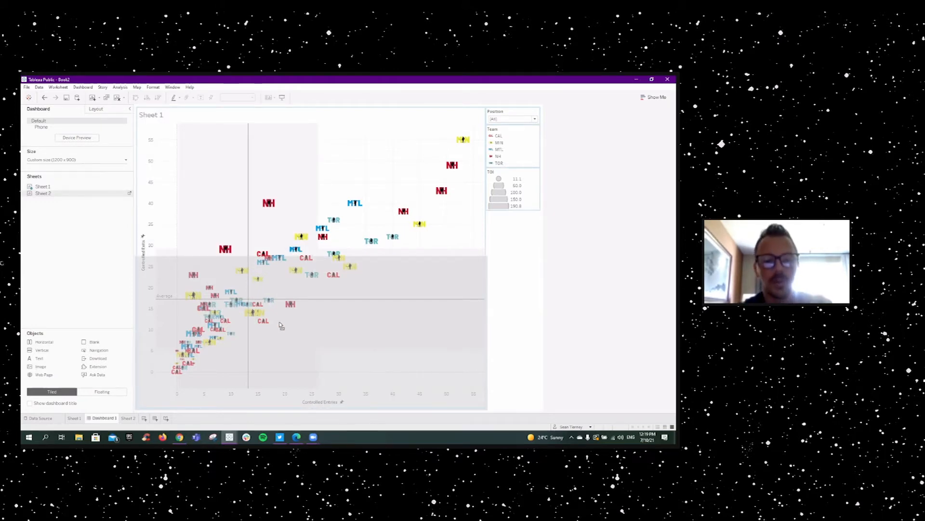
left_click_drag(281, 325, 280, 325)
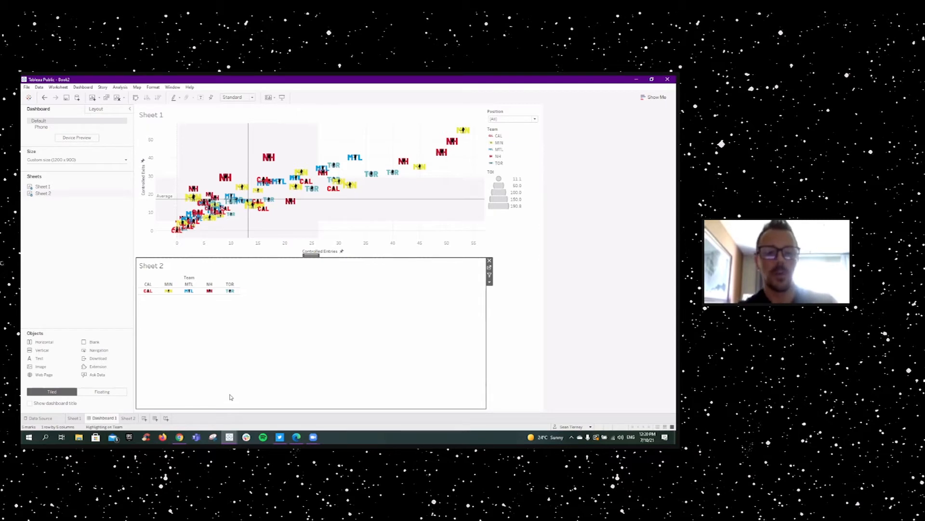
Hide Sheet 2's title, its Team field label and the team name headers so only the logos show
right_click(156, 268)
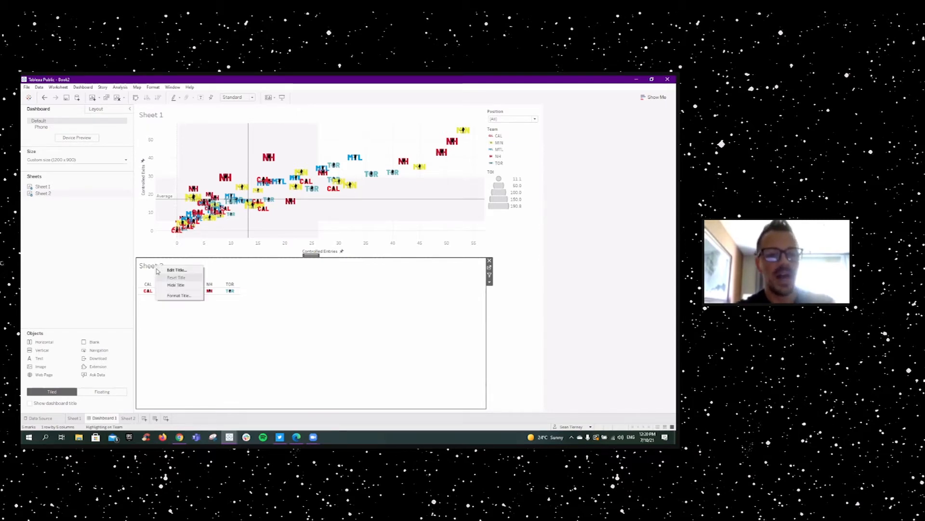
left_click(186, 285)
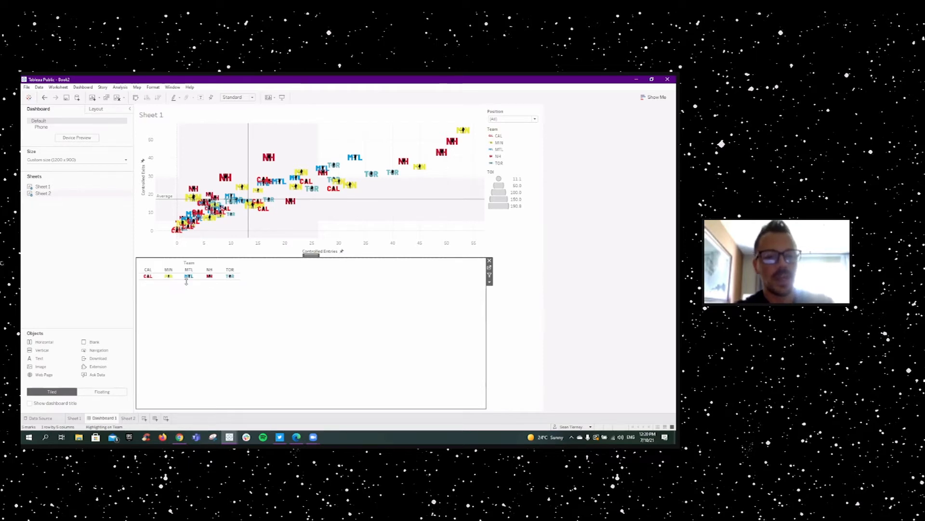
right_click(194, 265)
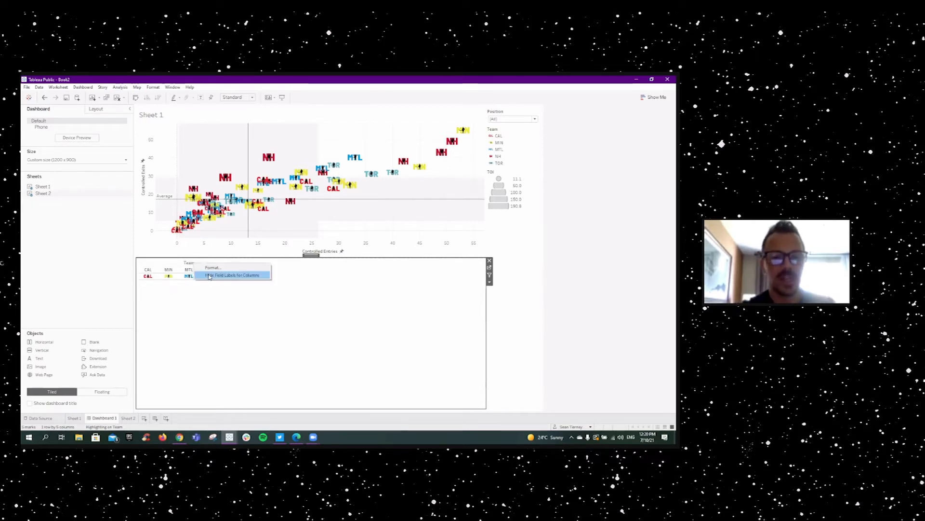
left_click(210, 275)
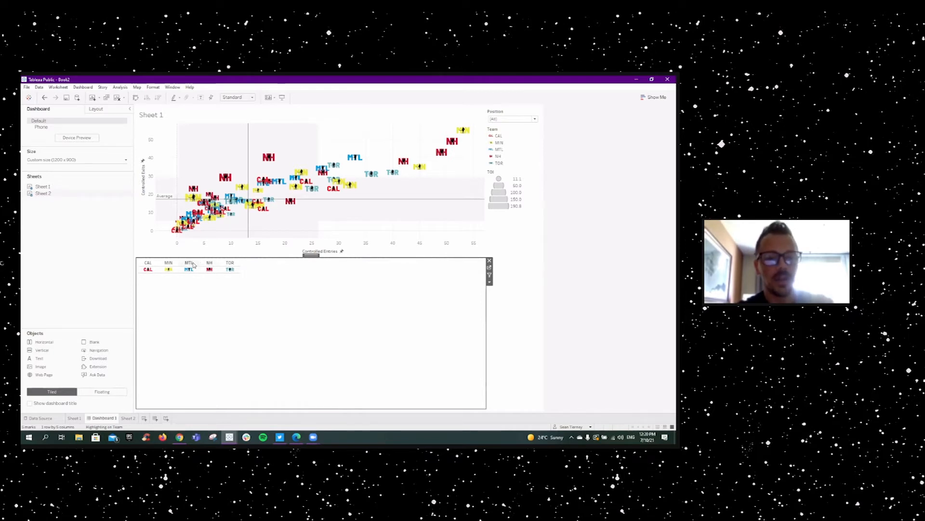
right_click(190, 263)
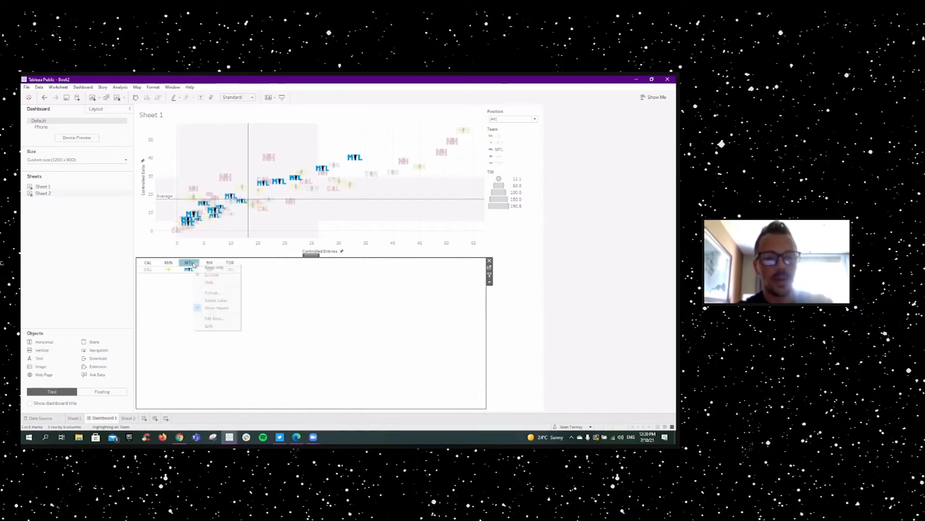
left_click(224, 308)
left_click(201, 289)
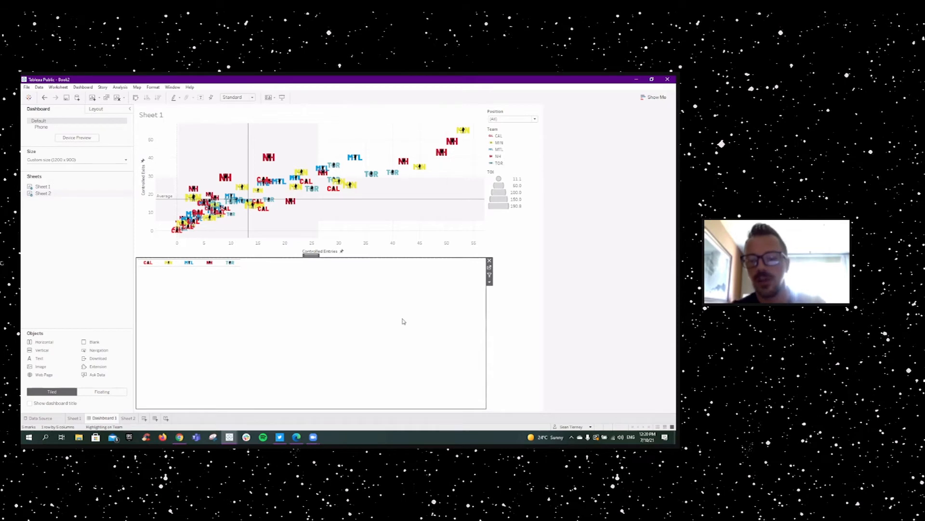
Fit Sheet 2 to Entire View and shrink its area to a thin logo strip beneath the scatter plot
left_click(490, 284)
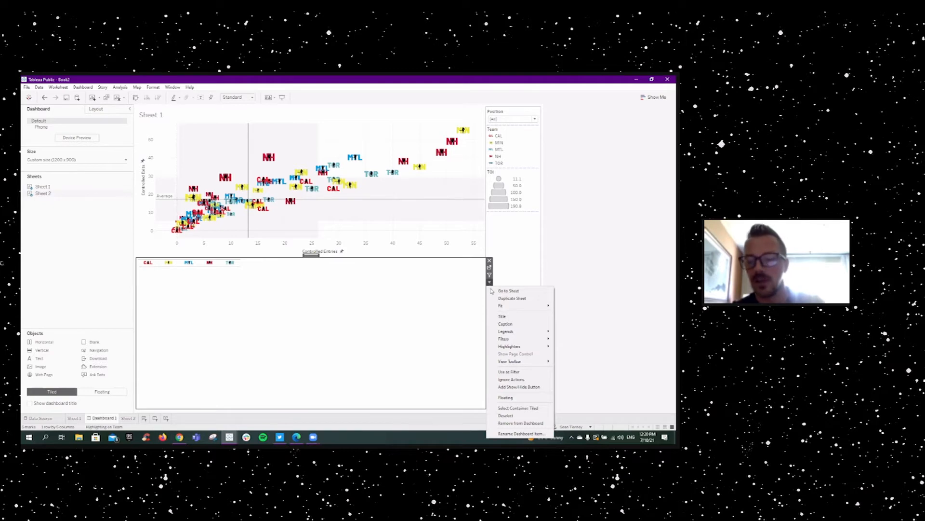
mouse_move(497, 308)
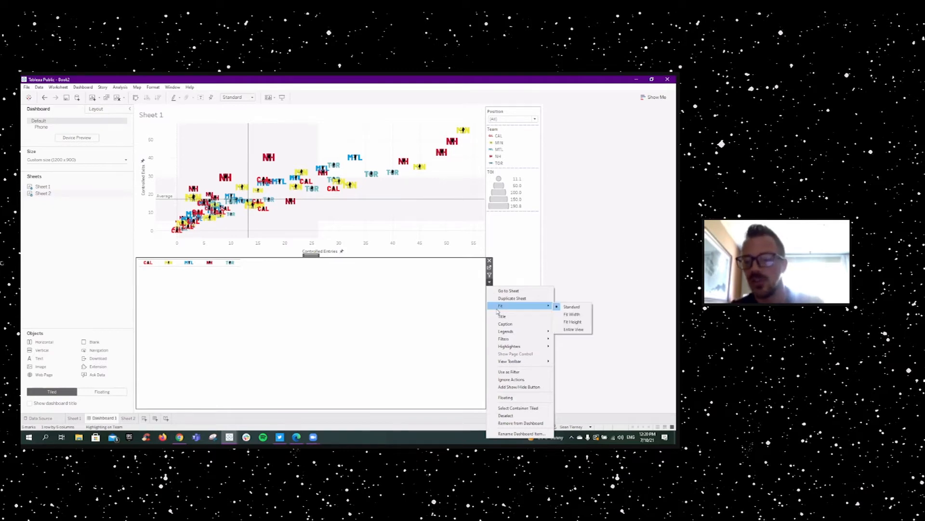
left_click(573, 330)
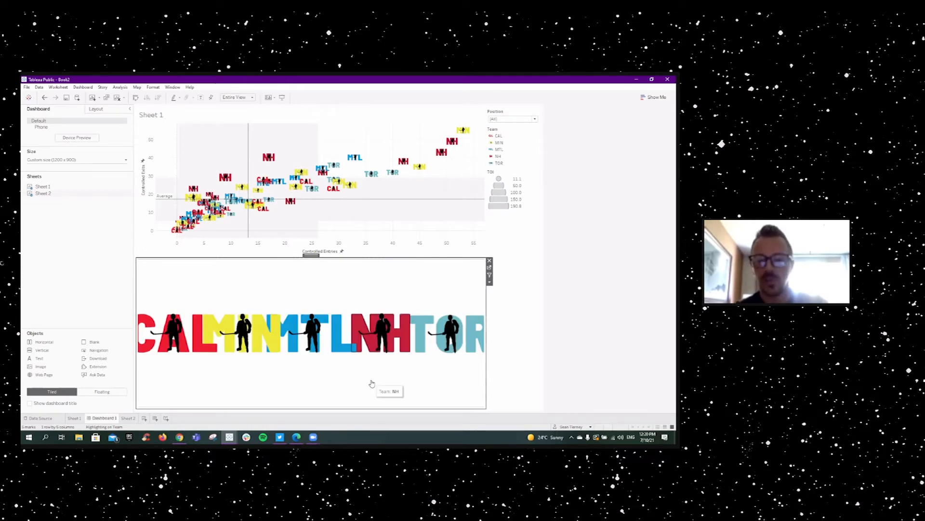
mouse_move(406, 258)
left_mouse_down()
mouse_move(407, 272)
mouse_move(410, 260)
left_mouse_up()
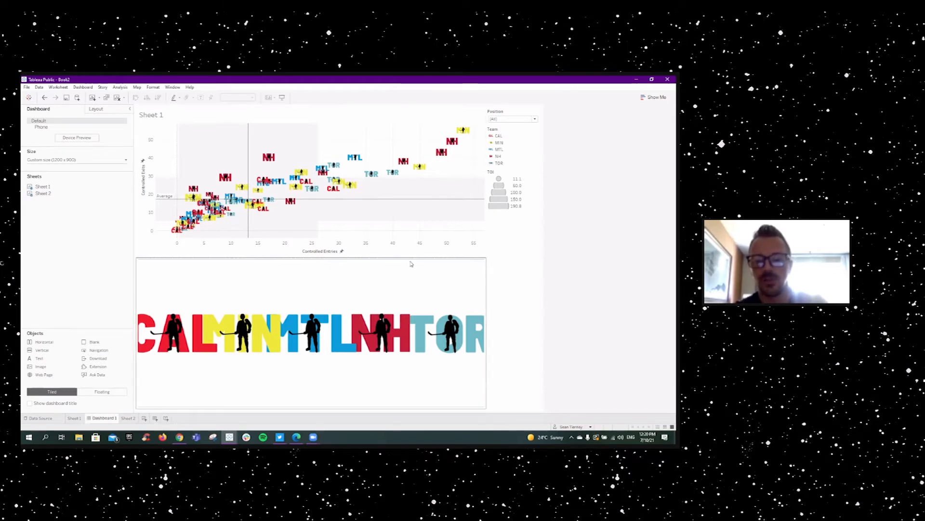
left_click_drag(412, 259, 413, 371)
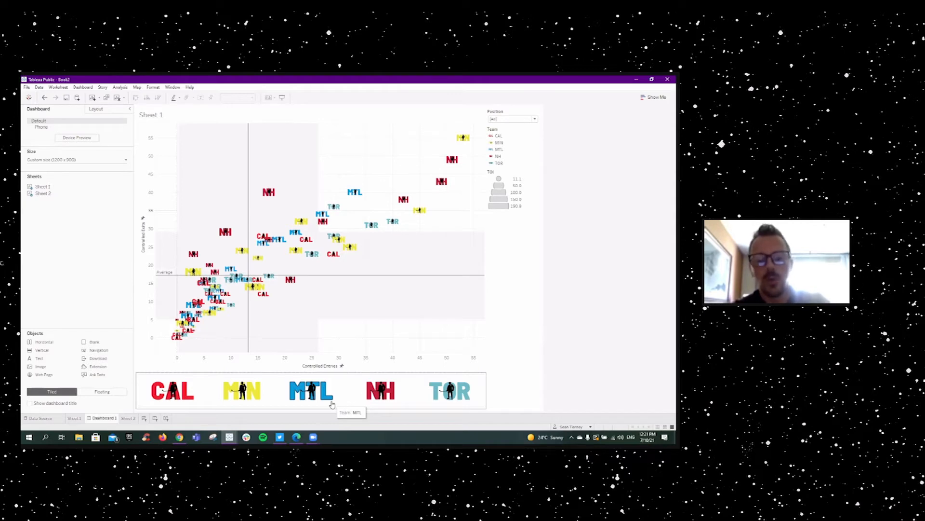
Use the team logo strip as a dashboard filter and test it with MTL alone and with MTL plus MIN, clearing the selection at the end
left_click(344, 389)
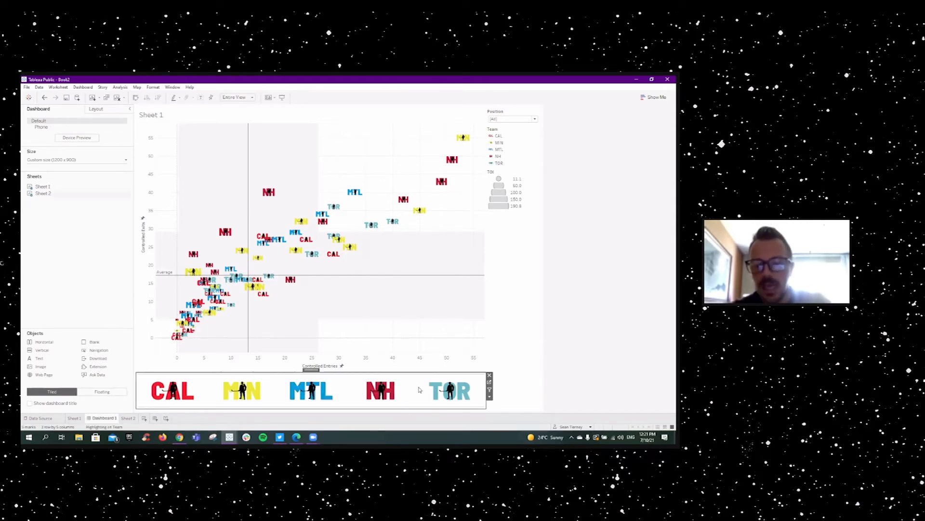
left_click(490, 390)
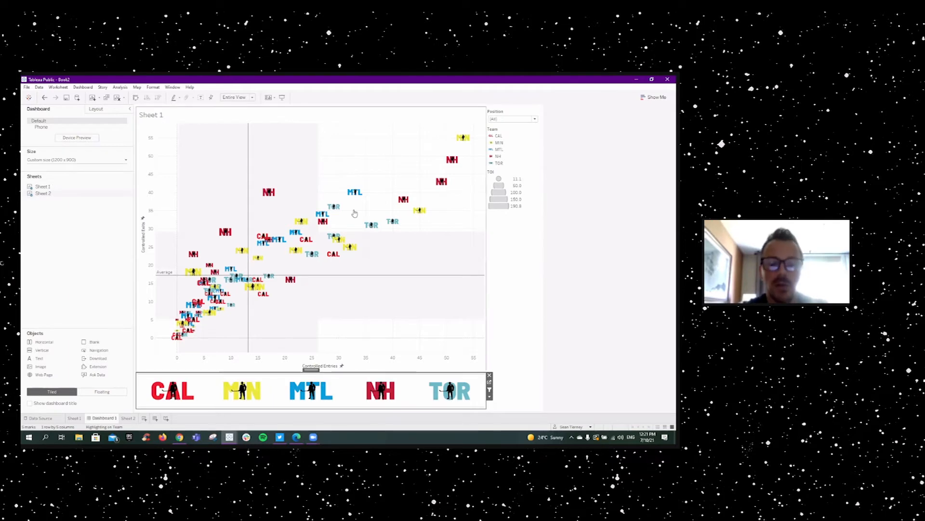
left_click(319, 395)
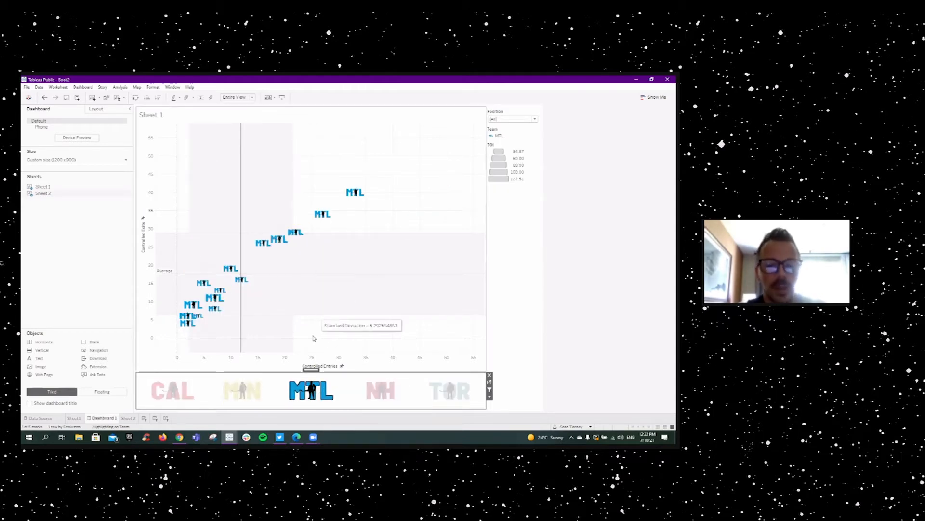
left_click(317, 390)
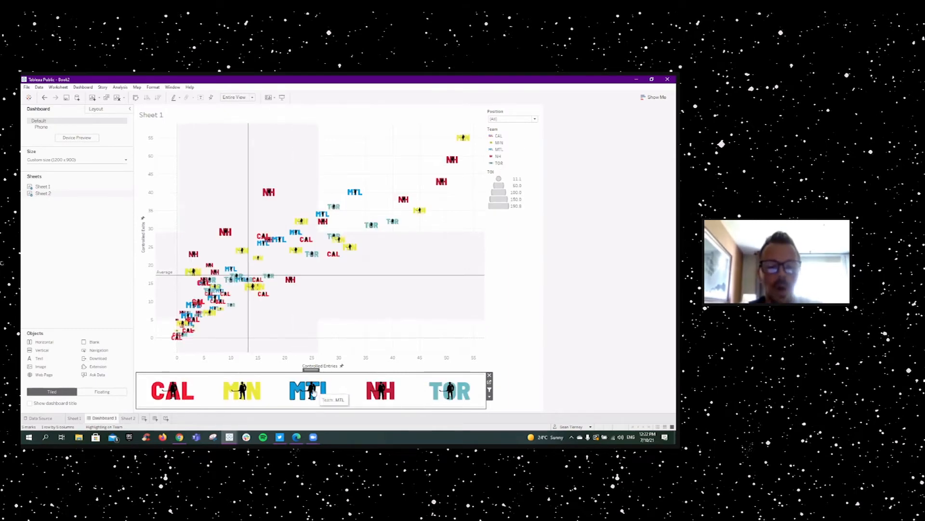
left_click(317, 390)
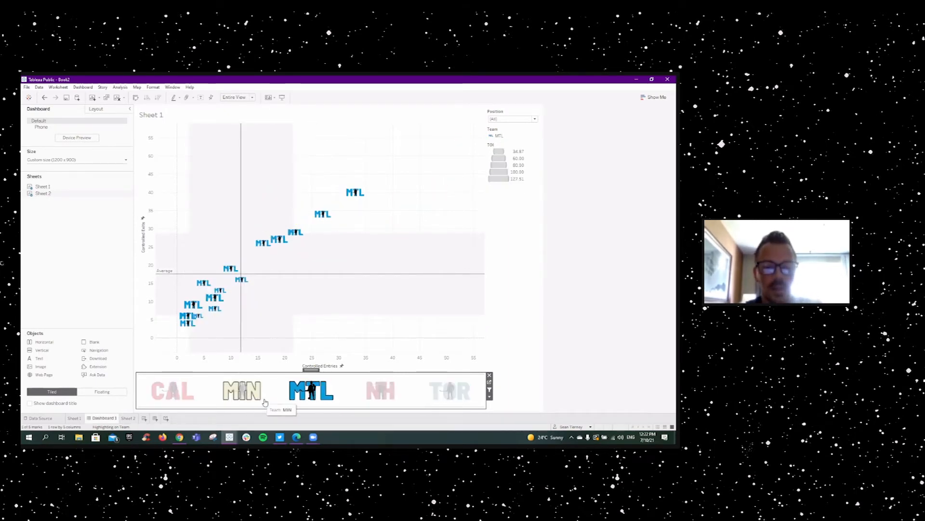
left_click(242, 393, "ctrl")
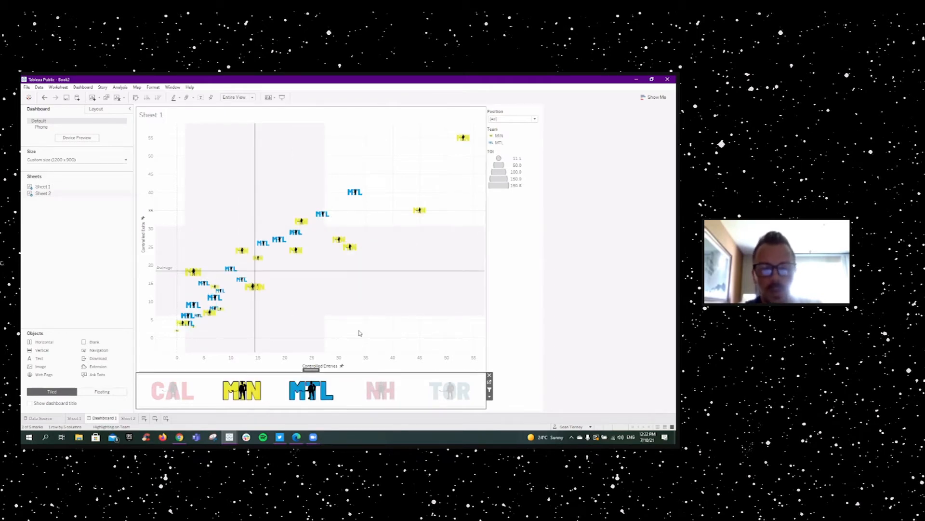
left_click(249, 392, "ctrl")
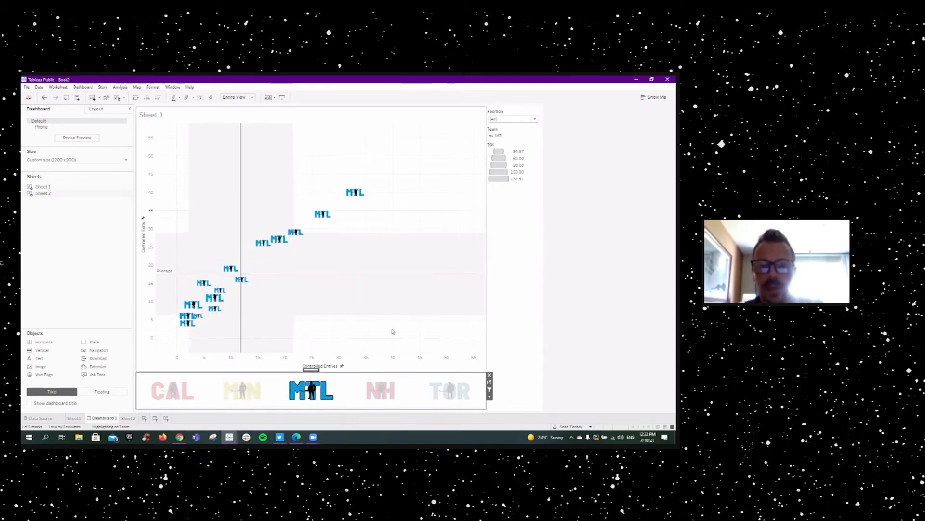
left_click(319, 398)
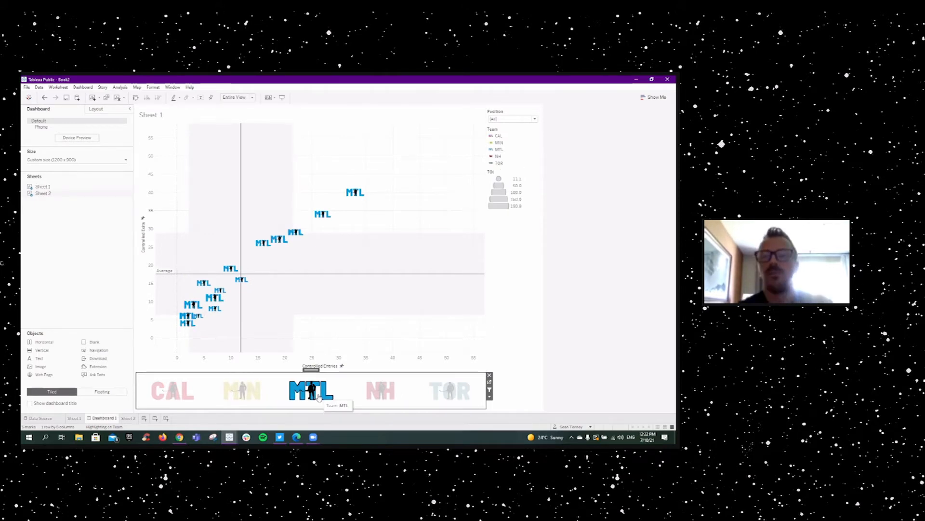
Remove the Team legend from the dashboard, filter the scatter plot to MTL with the logo strip and check the player tooltips
left_click(518, 152)
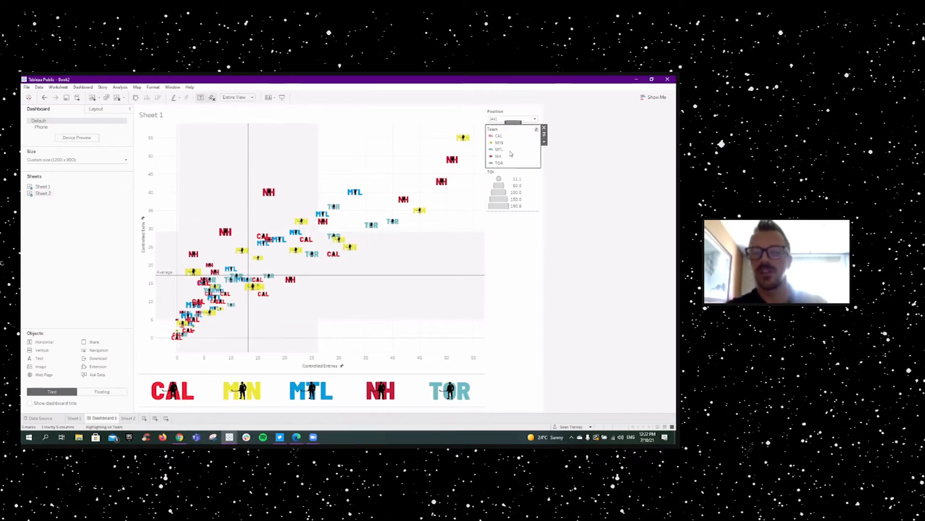
left_click(544, 127)
mouse_move(452, 235)
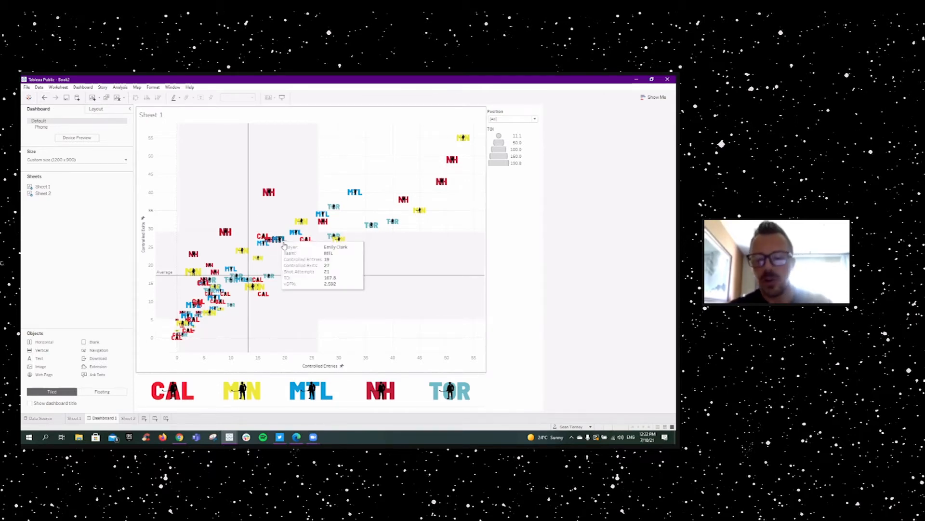
left_click(319, 394)
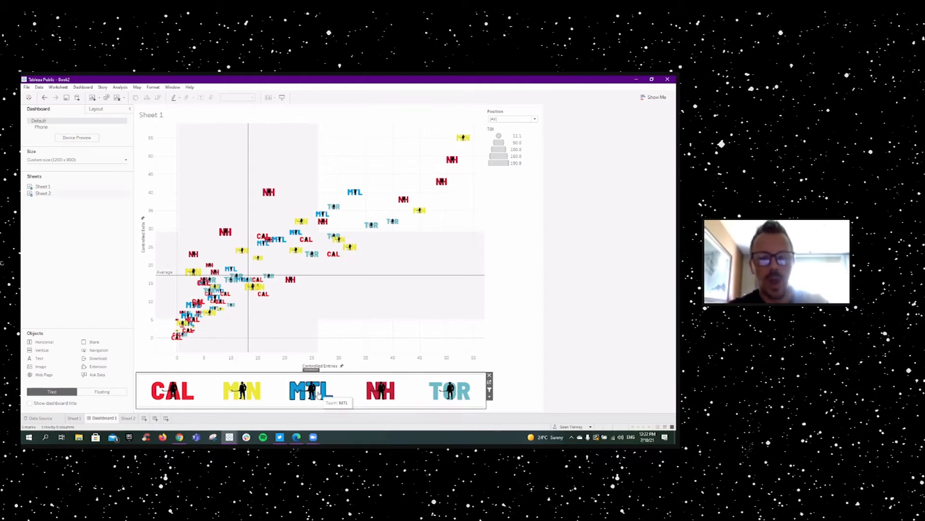
left_click(318, 394)
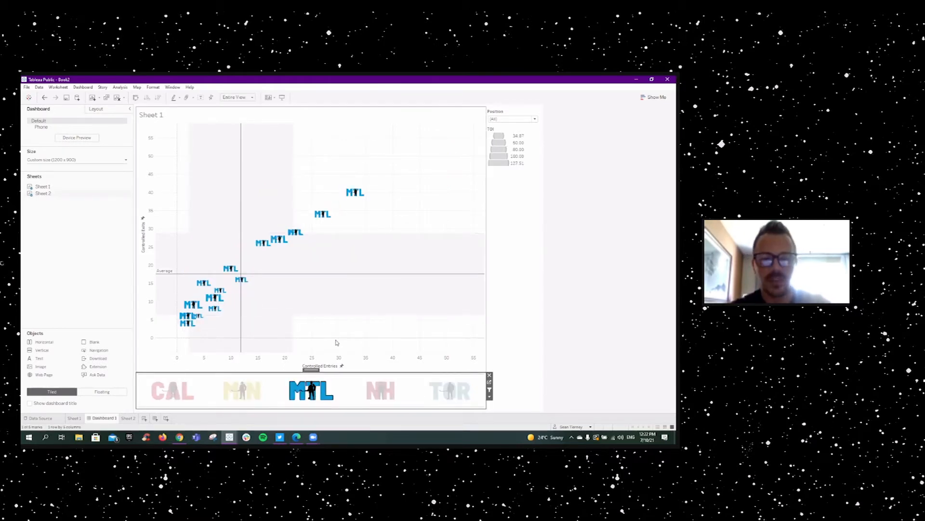
mouse_move(248, 284)
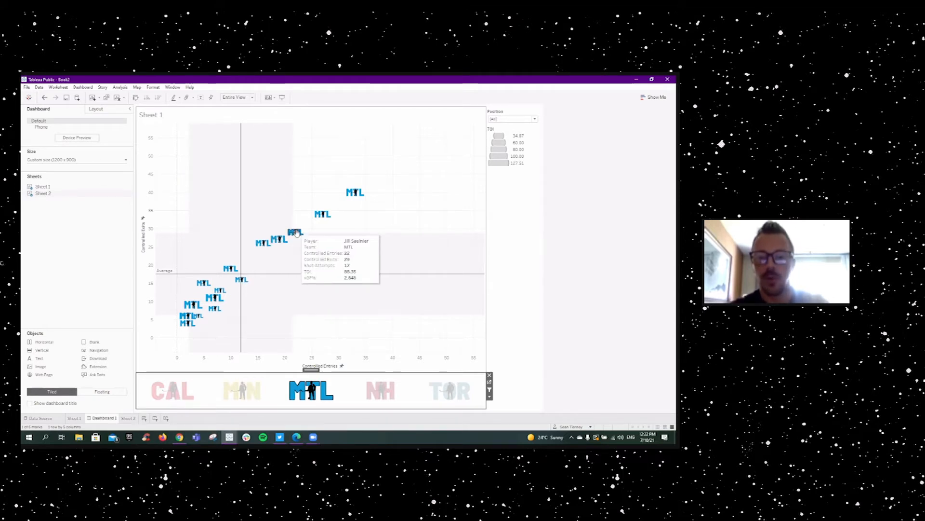
Examine the tooltips of several MTL players across the scatter plot, from the high-entry marks down to the lowest cluster
mouse_move(323, 221)
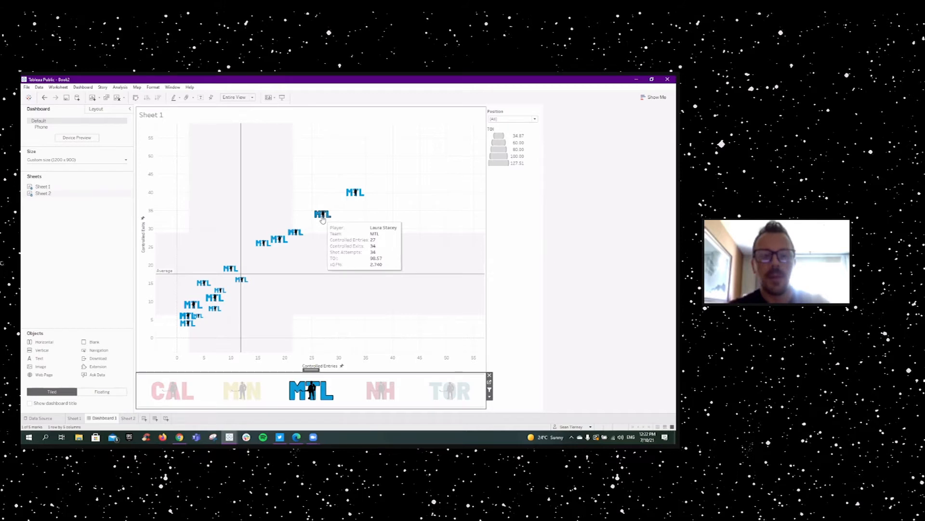
mouse_move(263, 247)
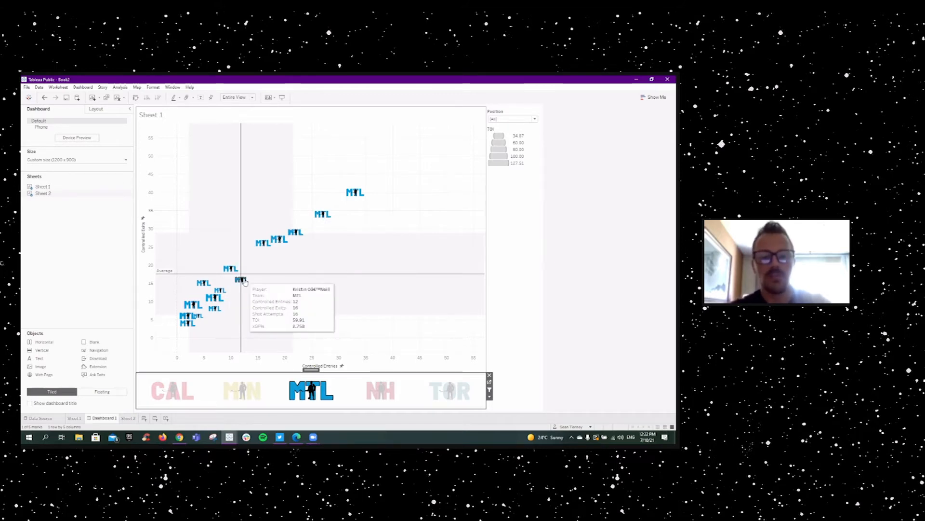
mouse_move(220, 292)
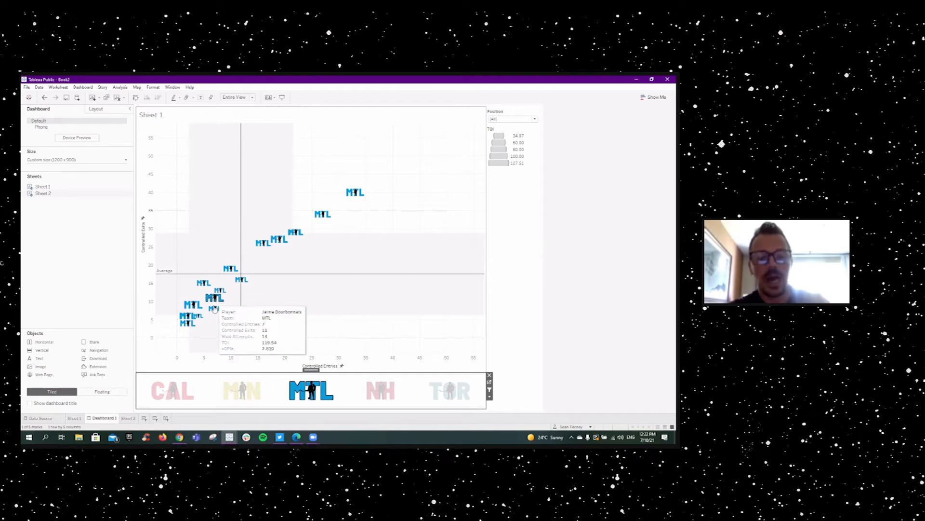
mouse_move(209, 314)
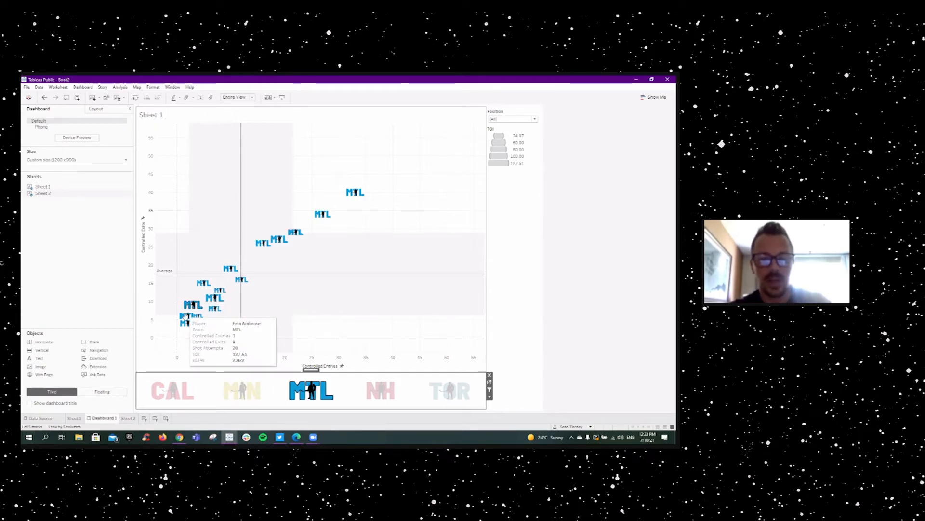
mouse_move(183, 321)
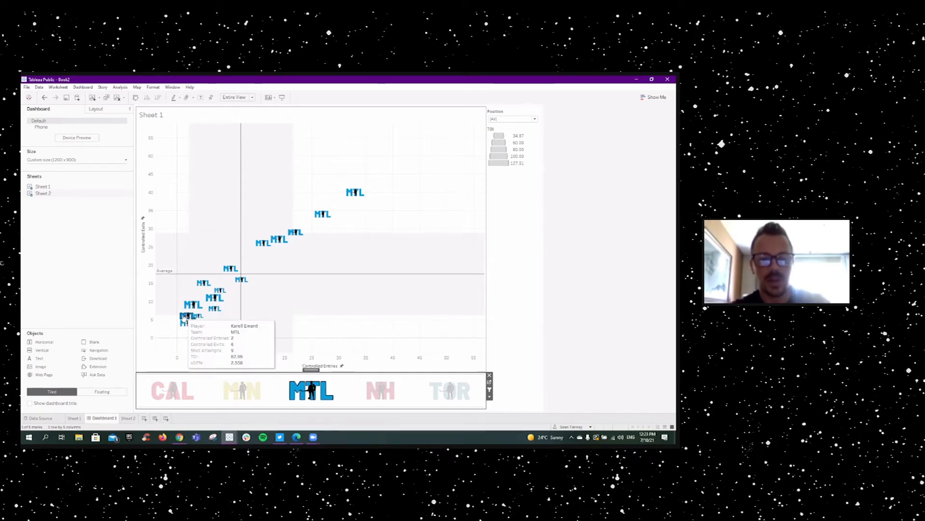
left_click(324, 342)
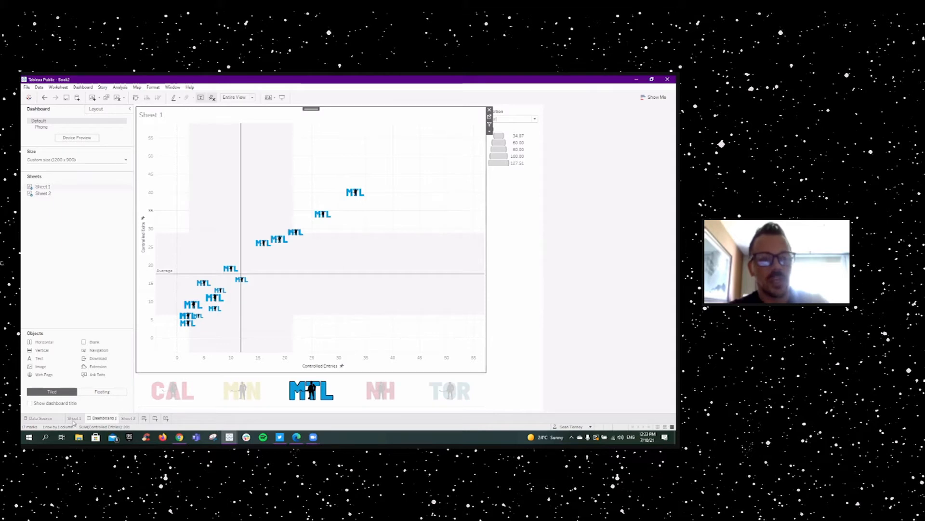
mouse_move(73, 422)
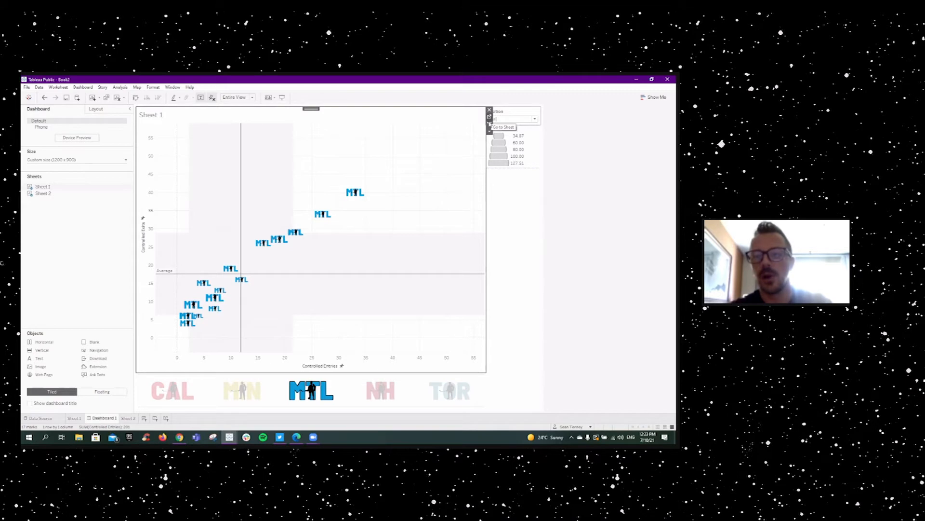
Open Sheet 1 from the dashboard and set the Player mark labels to show for all marks
left_click(489, 118)
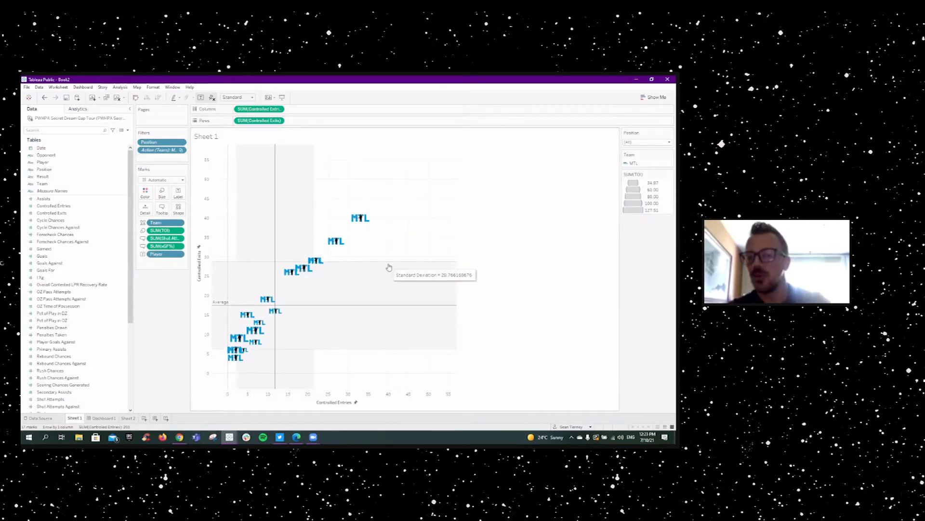
mouse_move(358, 223)
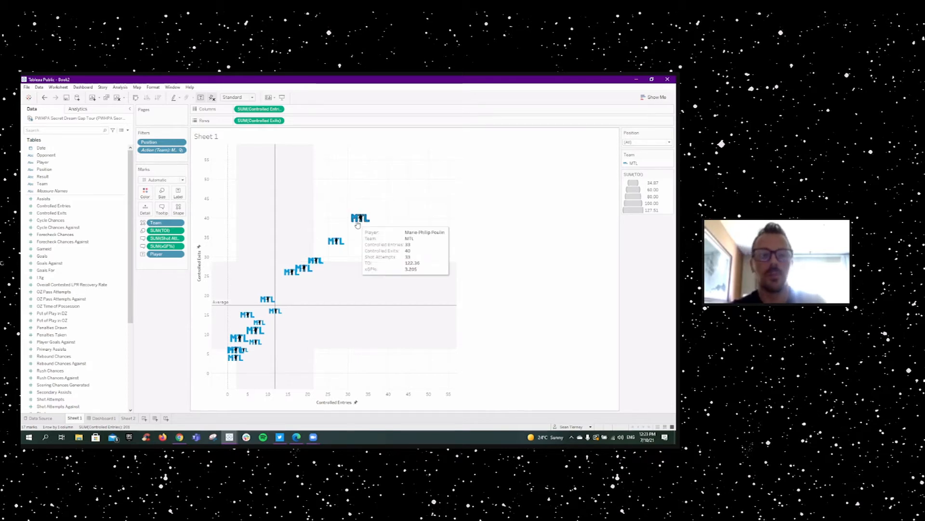
left_click(178, 193)
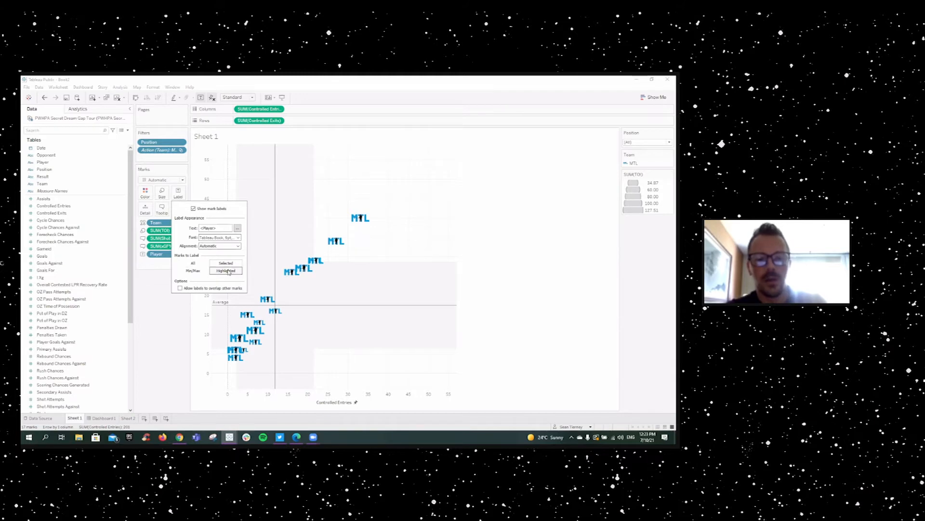
left_click(194, 270)
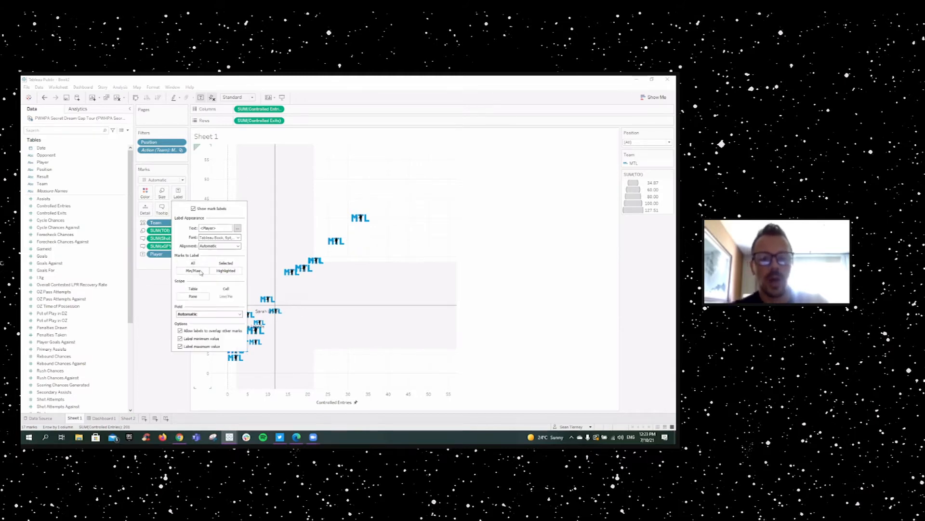
left_click(200, 264)
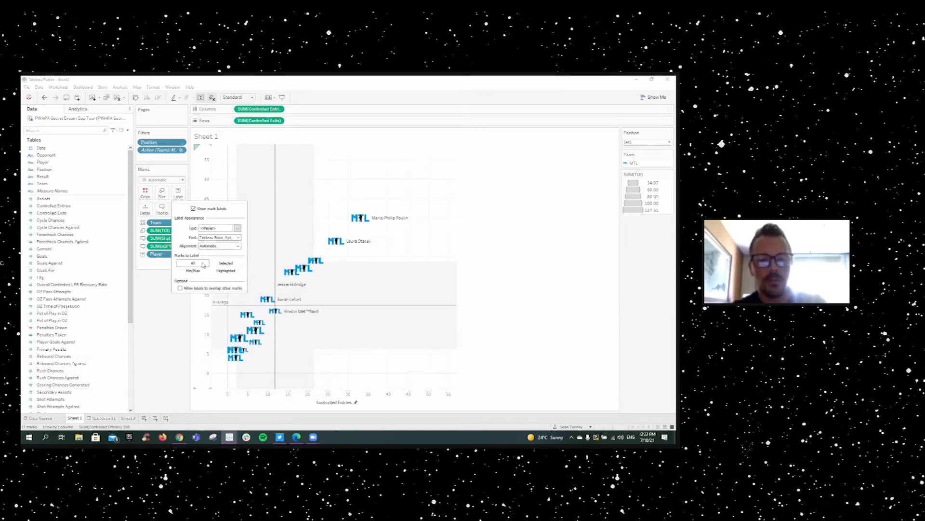
left_click(159, 341)
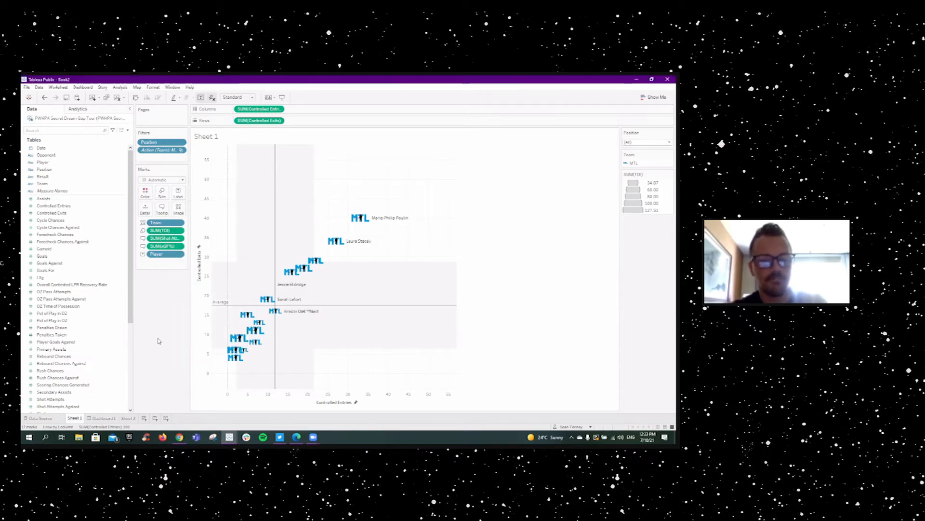
Return to Dashboard 1 and check the player labels for MTL, CAL, MIN, NH and TOR with the logo strip, clearing the selection at the end
left_click(103, 418)
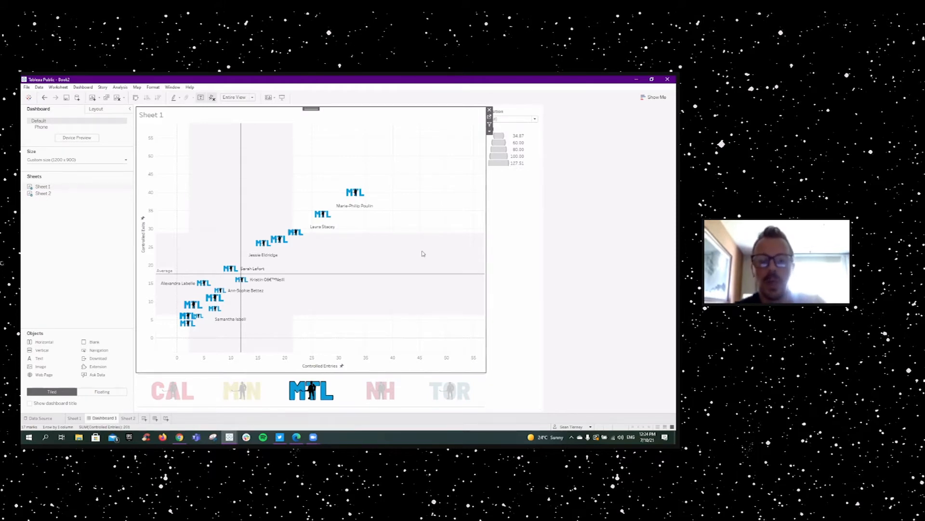
mouse_move(244, 285)
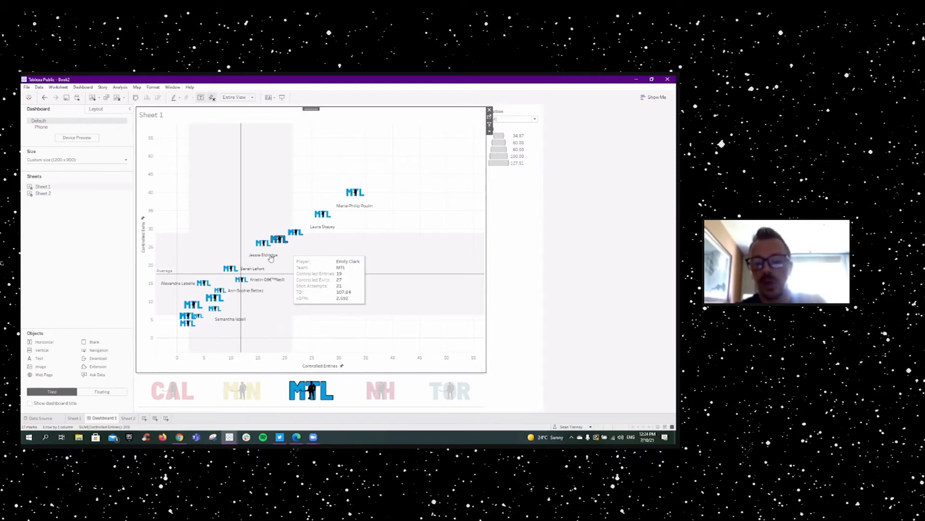
mouse_move(226, 309)
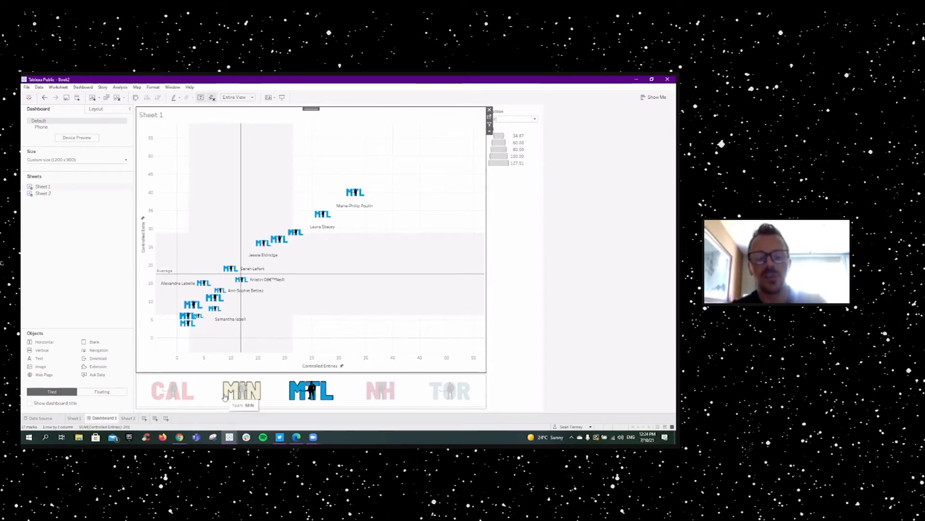
left_click(182, 395)
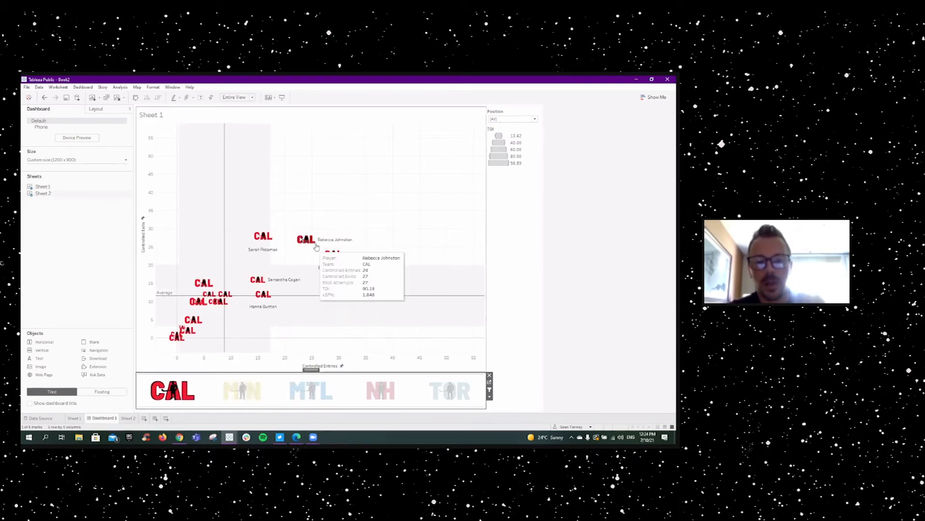
left_click(241, 390)
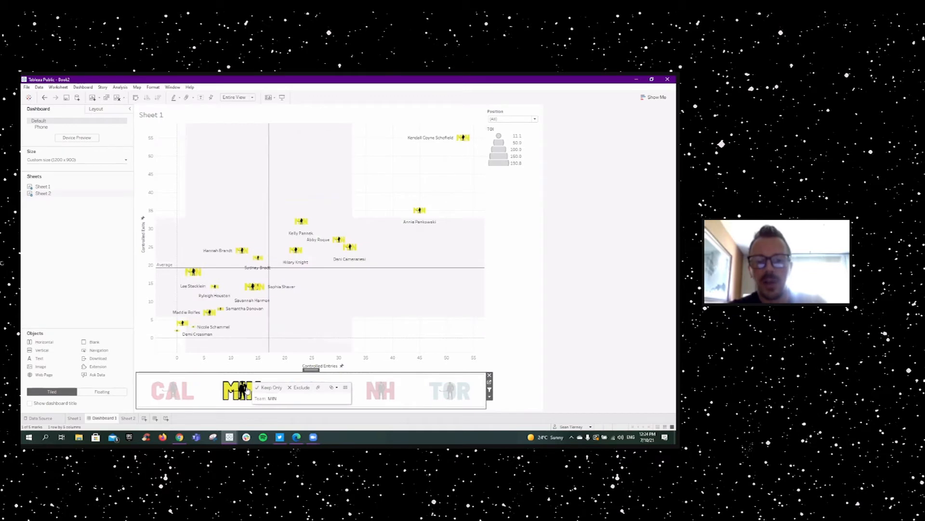
mouse_move(301, 250)
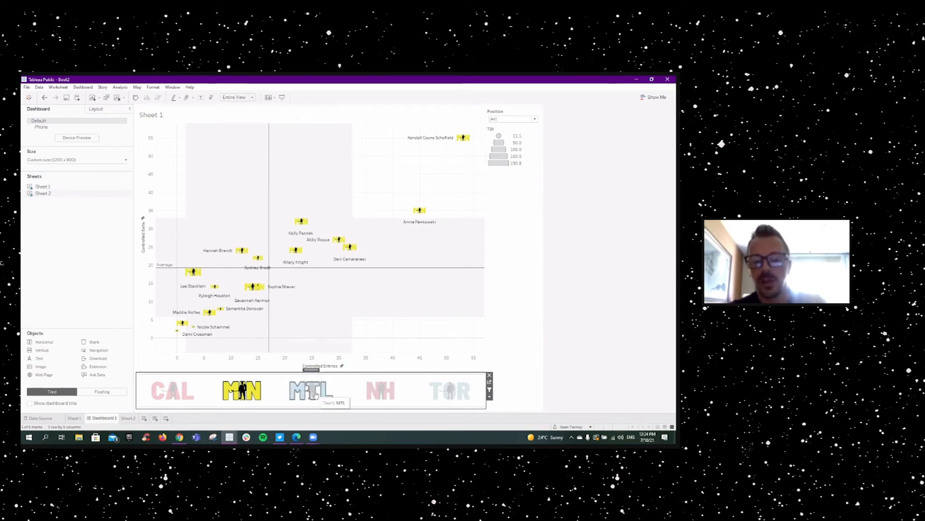
left_click(311, 391)
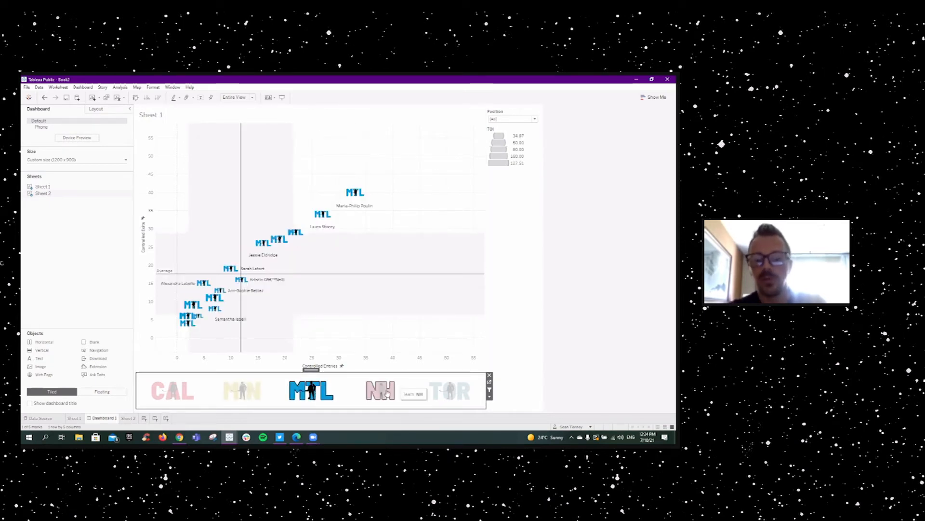
left_click(380, 390)
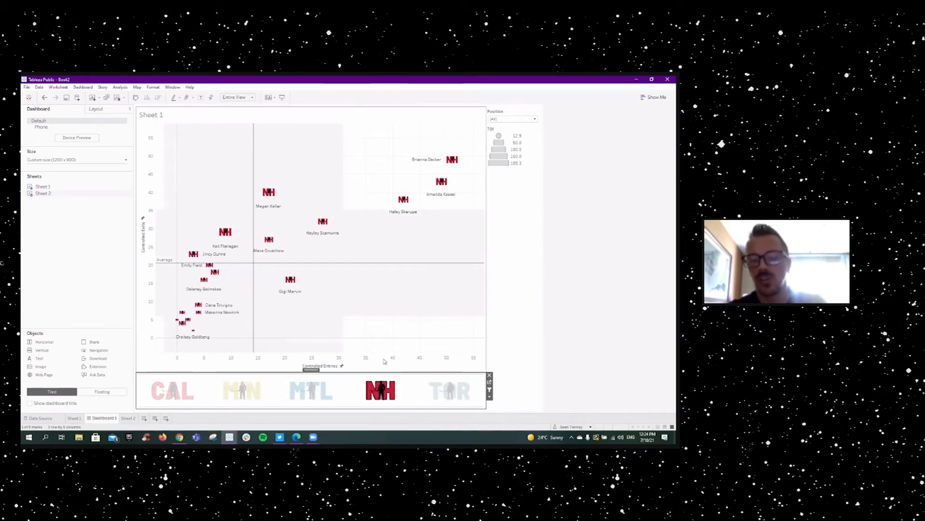
left_click(440, 390)
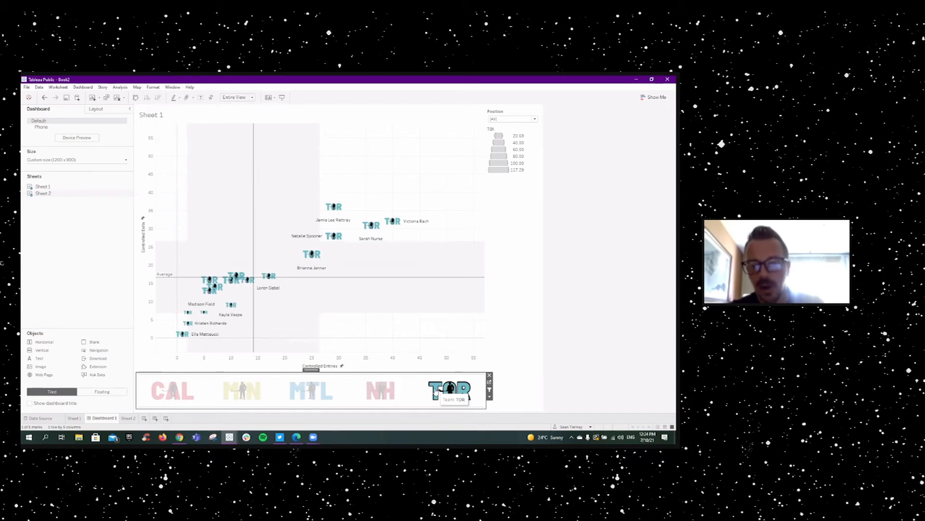
left_click(435, 392)
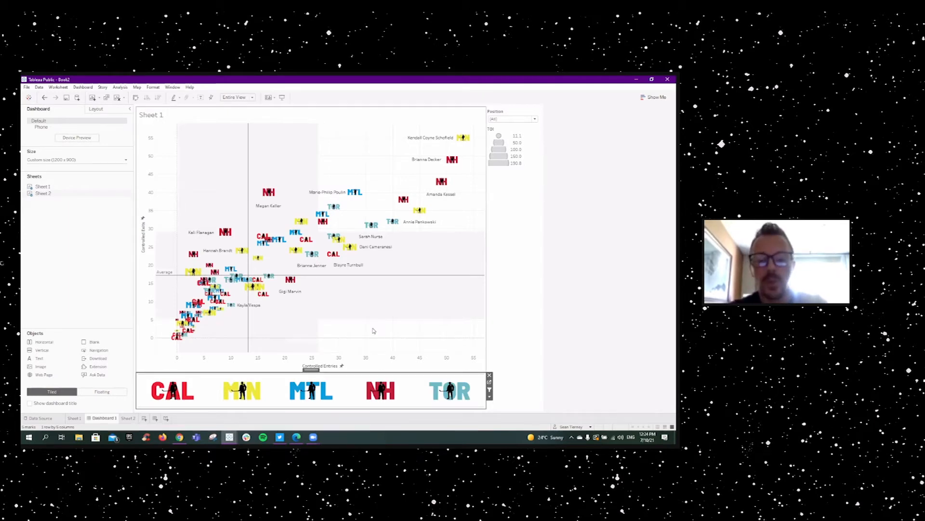
Change the Controlled Entries axis range from fixed to Automatic
right_click(379, 361)
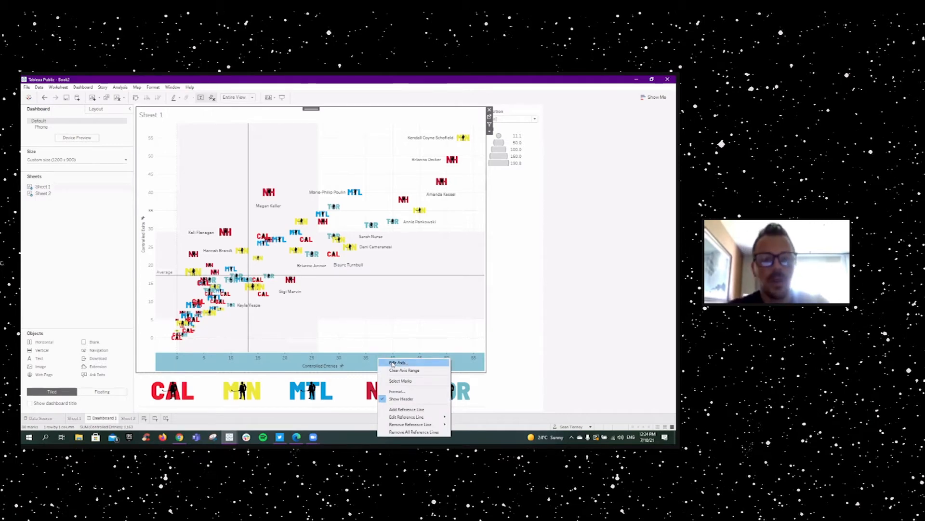
left_click(399, 363)
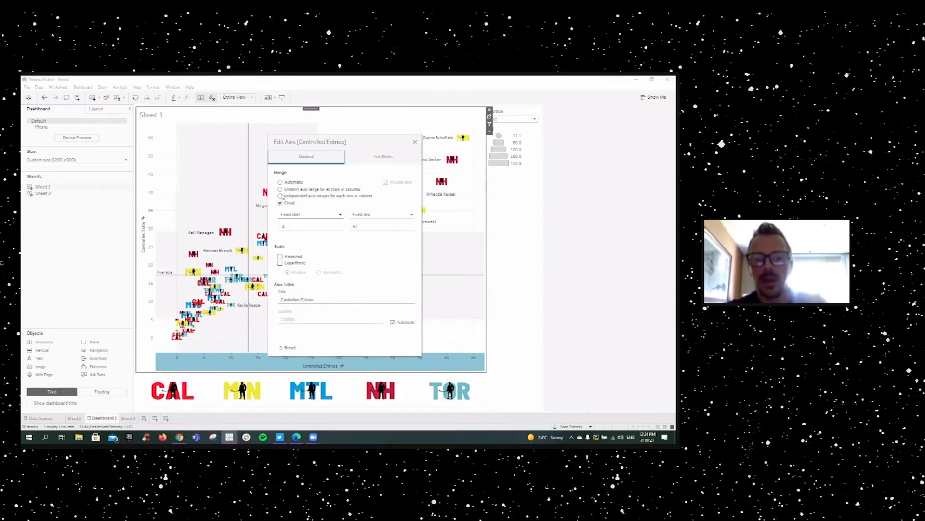
left_click(280, 183)
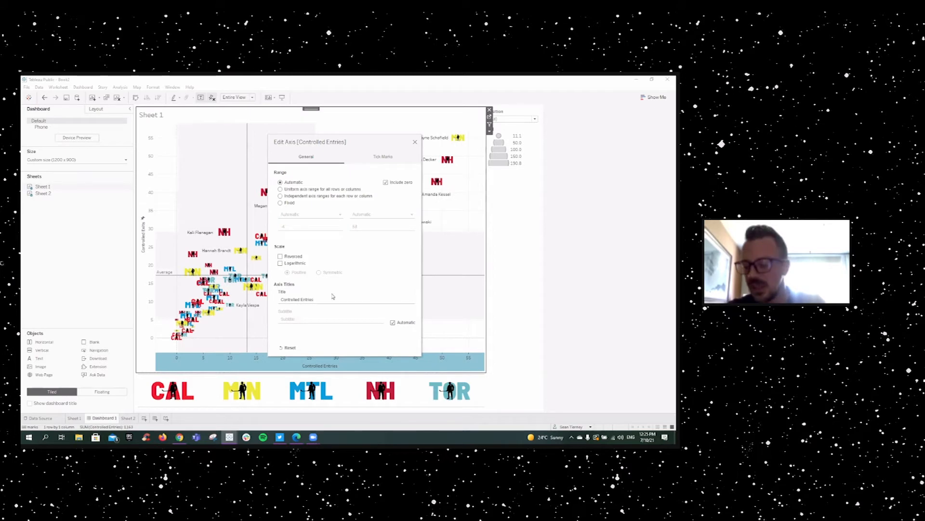
left_click(416, 143)
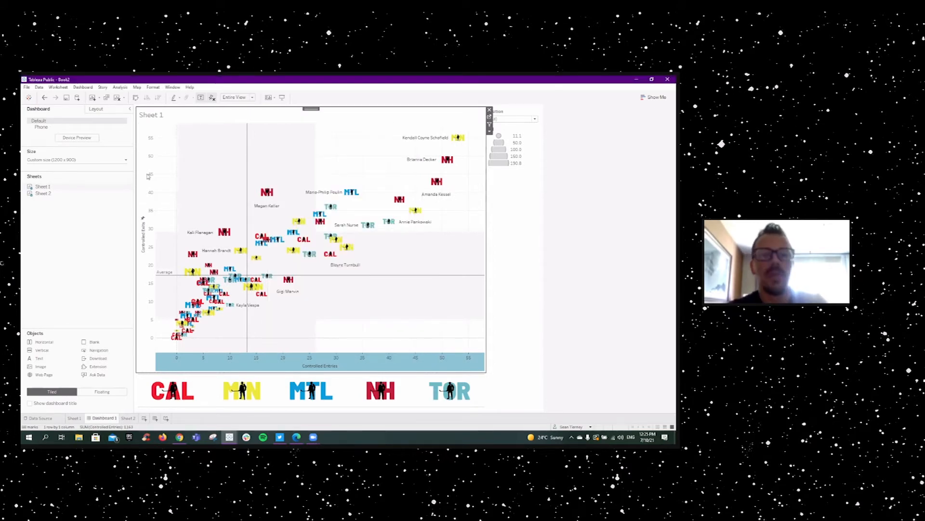
Change the Controlled Exits axis range from fixed to Automatic and deselect the axis
right_click(148, 177)
left_click(162, 181)
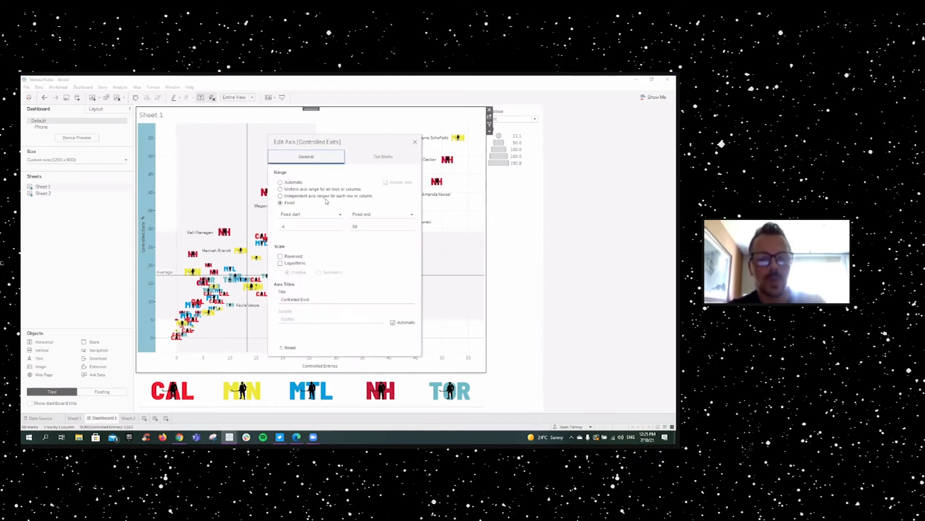
left_click(280, 182)
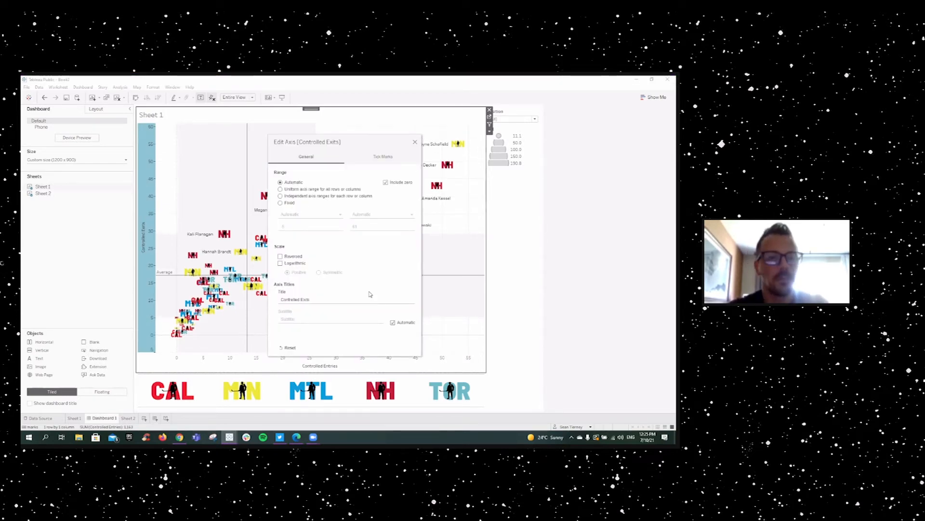
left_click(414, 144)
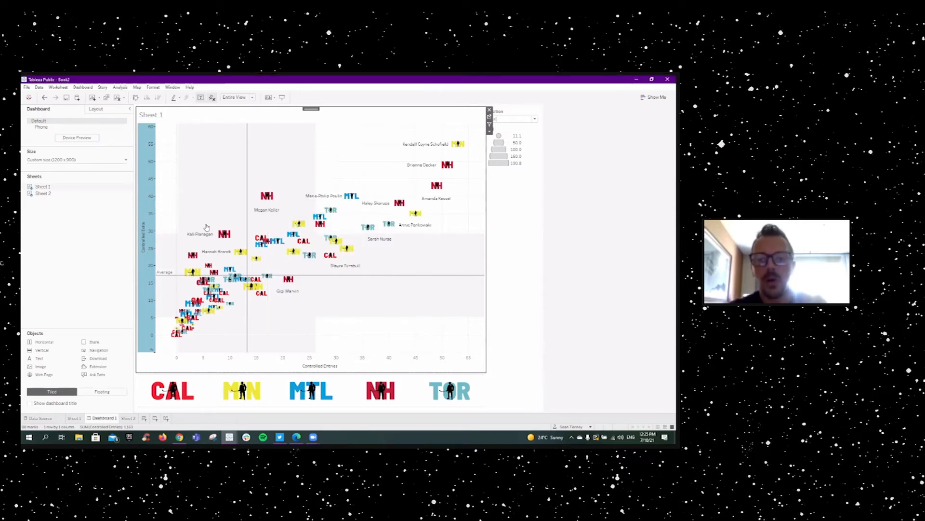
mouse_move(266, 274)
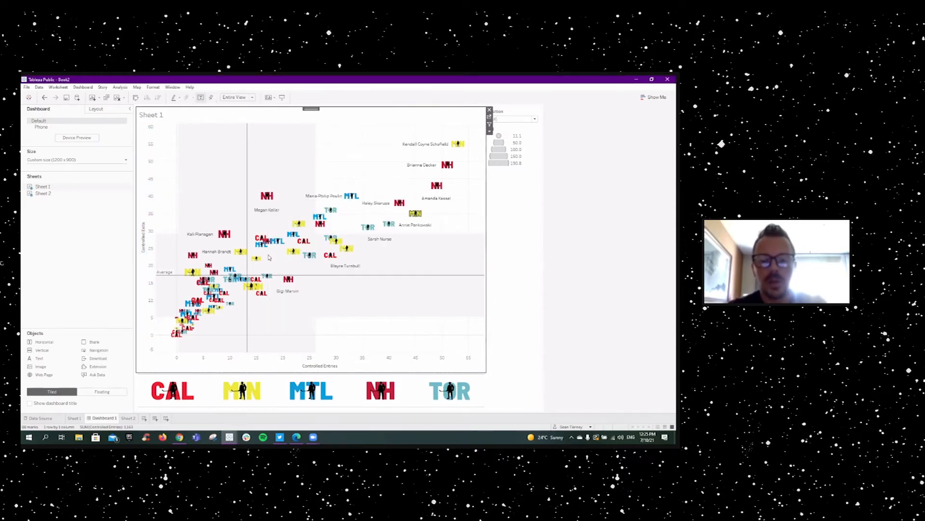
Filter the scatter plot to MTL, MIN and CAL in turn with the logo strip to check how the axes rescale
left_click(319, 390)
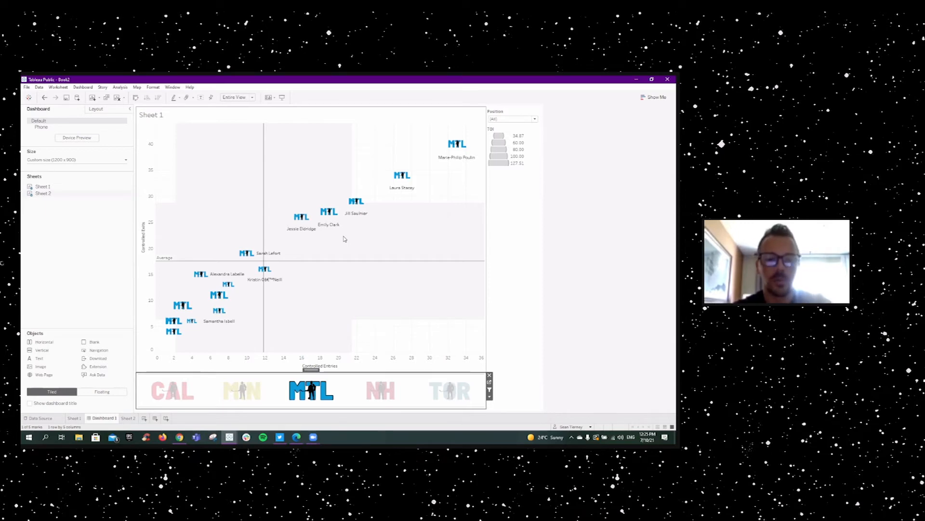
mouse_move(185, 328)
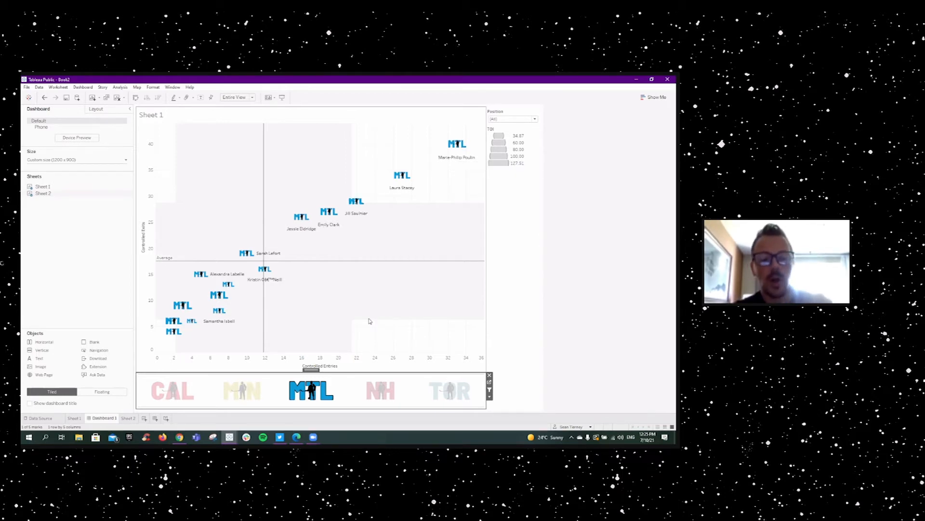
left_click(242, 391)
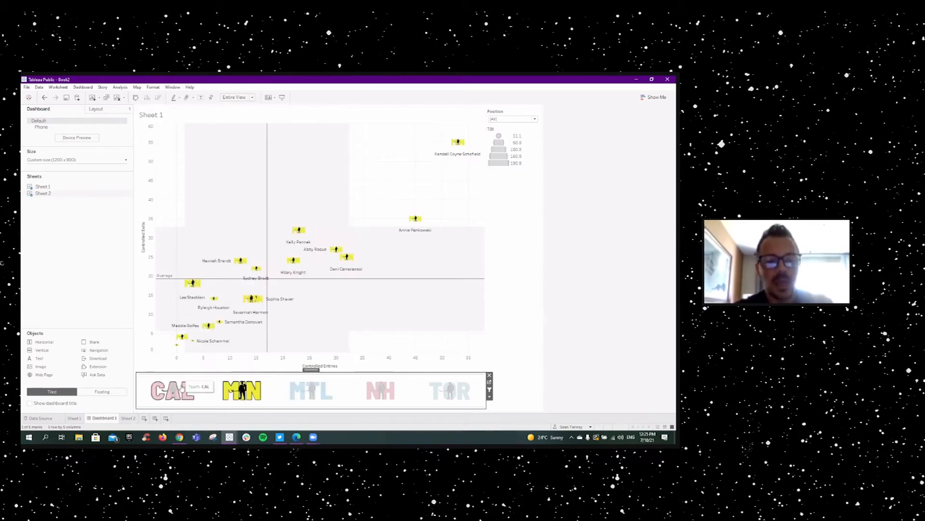
left_click(180, 389)
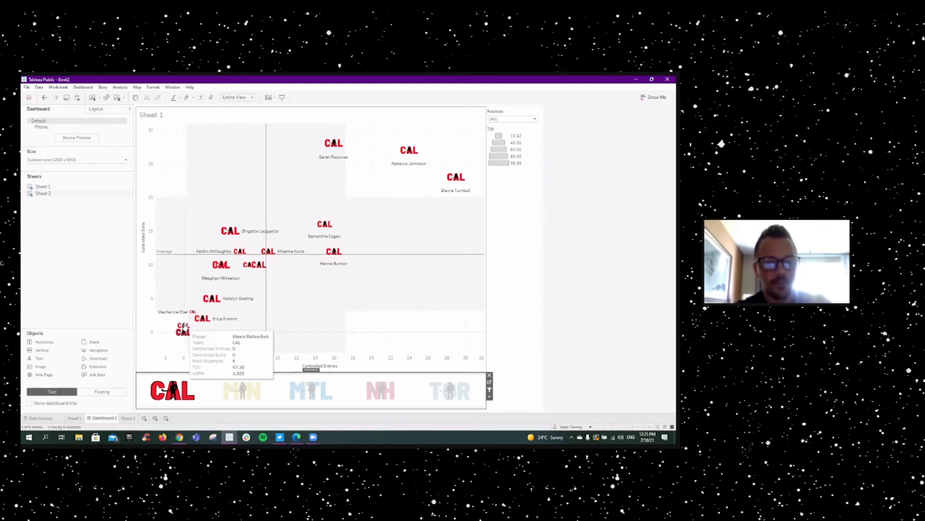
Annotate the CAL mark near the origin with its player name and the mark near 15 entries with "Something we want to say"
right_click(183, 327)
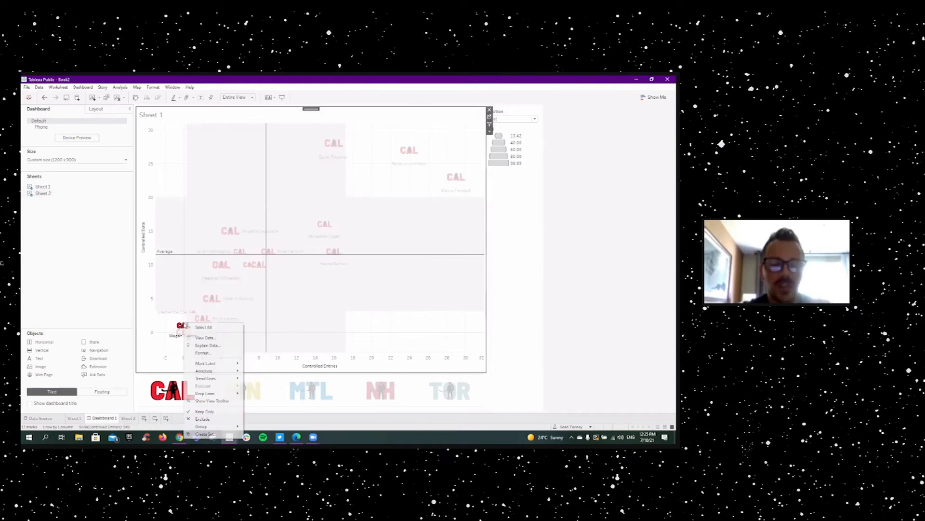
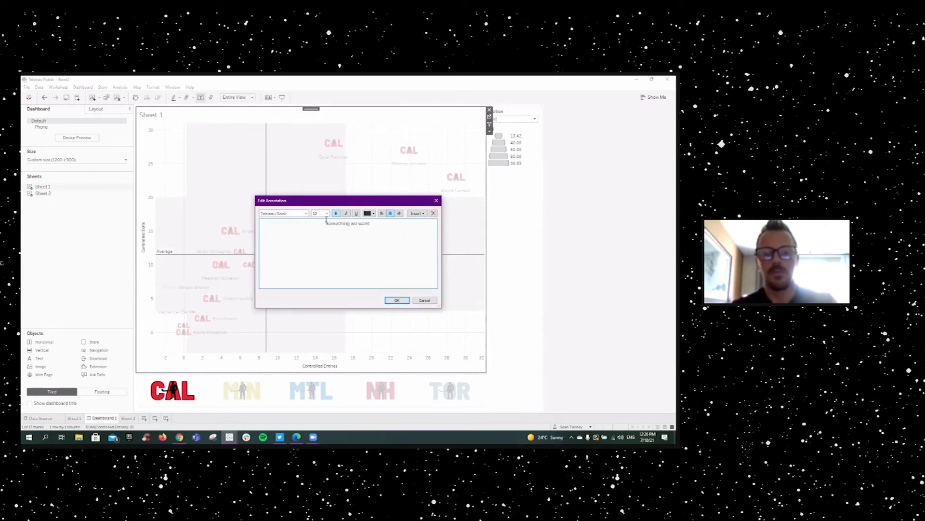
type("to say")
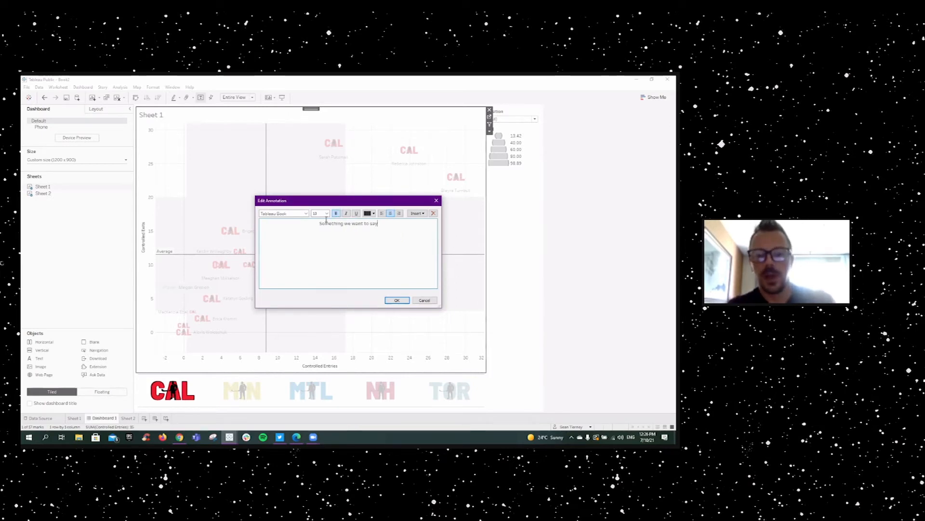
left_click(397, 299)
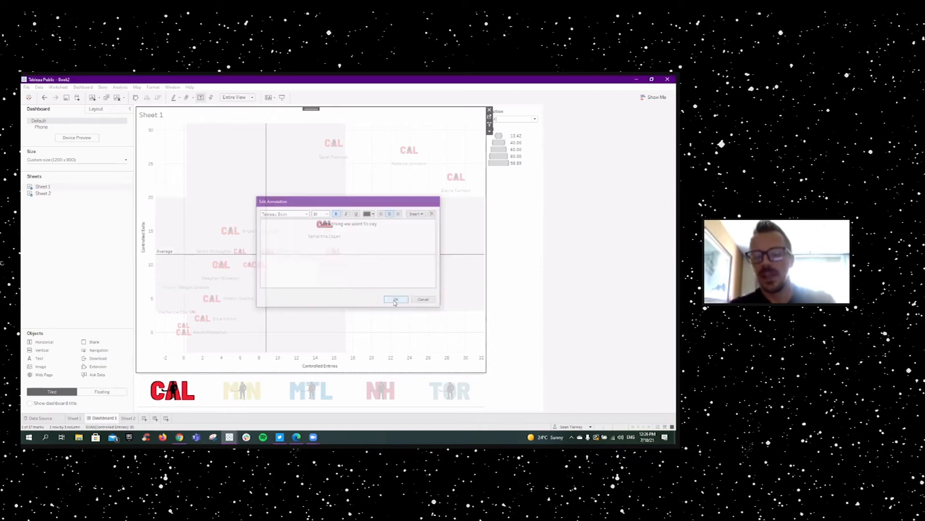
left_click(387, 218)
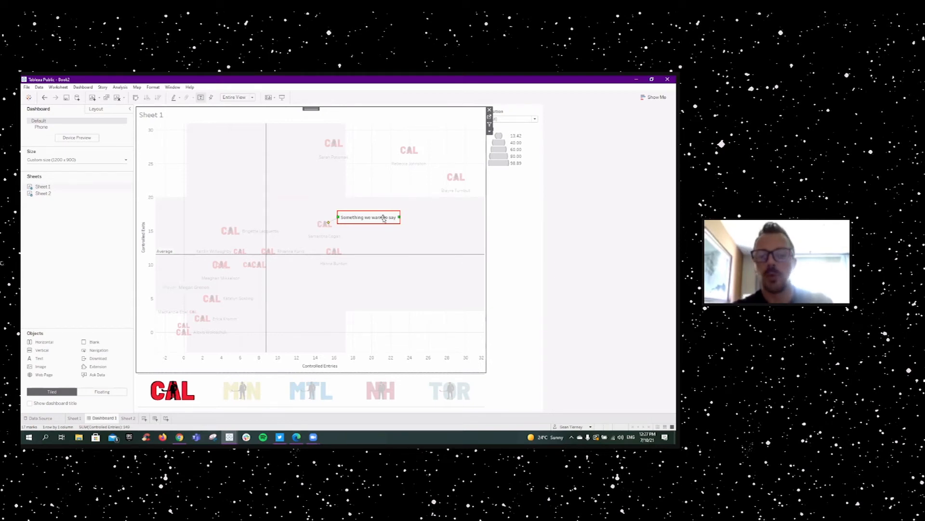
left_click(399, 336)
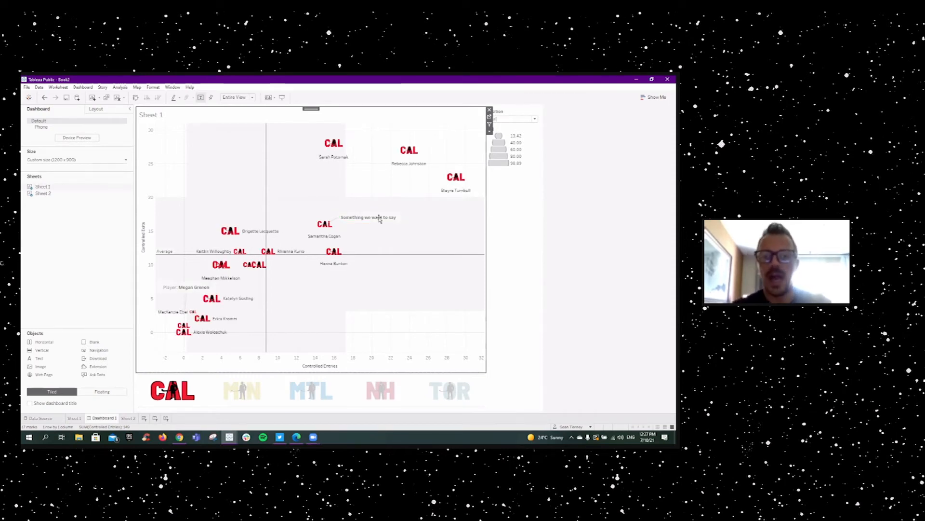
Delete both annotations from the scatter plot and clear the CAL team filter
left_click(380, 219)
key("Delete")
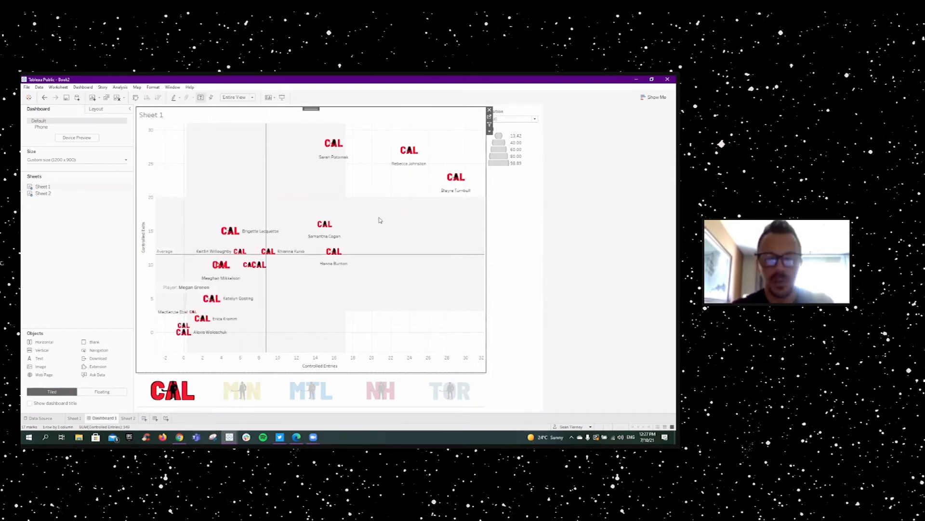
left_click(192, 287)
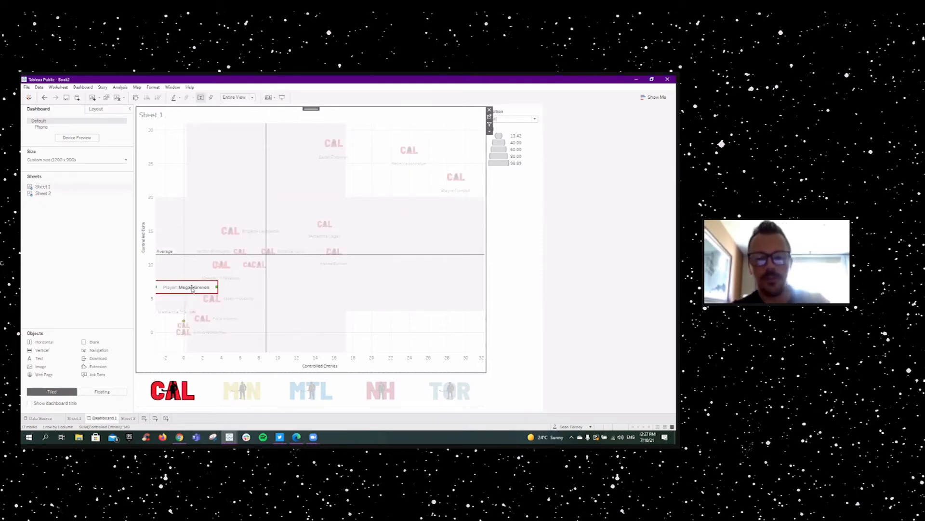
key("Delete")
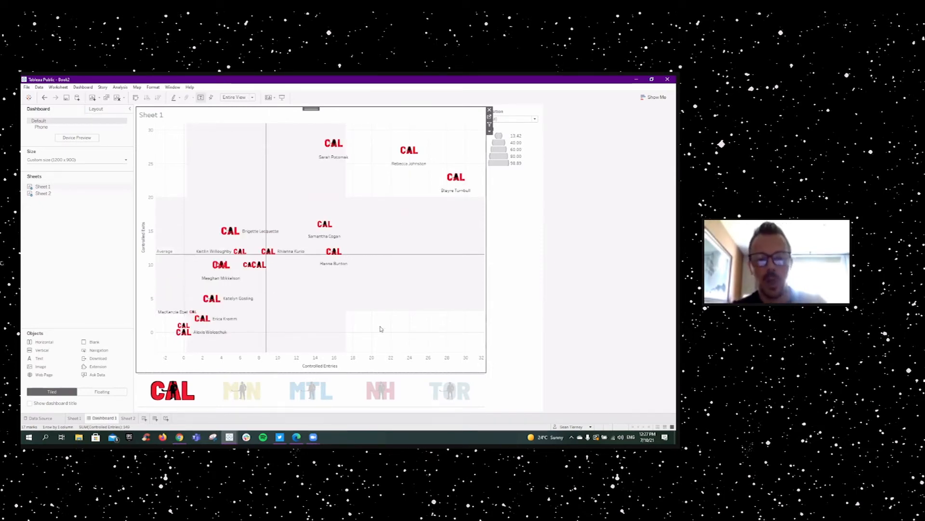
left_click(170, 392)
left_click(170, 392)
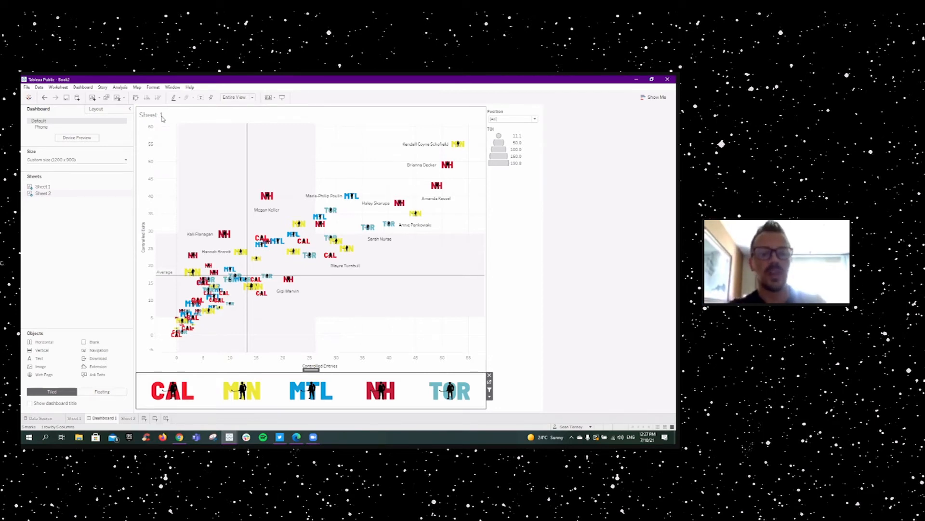
Replace the sheet name in the scatter plot's title with the dynamic Team field
double_click(163, 116)
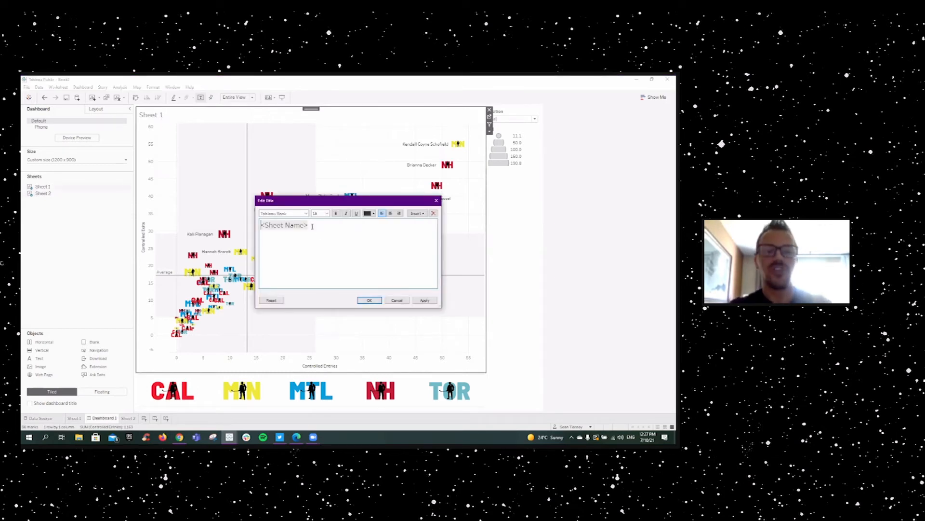
left_click_drag(289, 225, 327, 232)
left_click(417, 213)
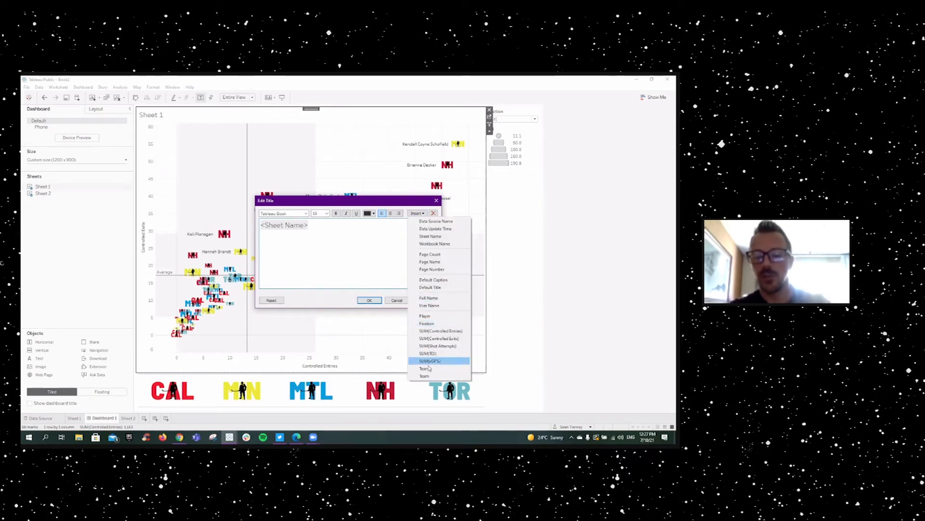
left_click(426, 368)
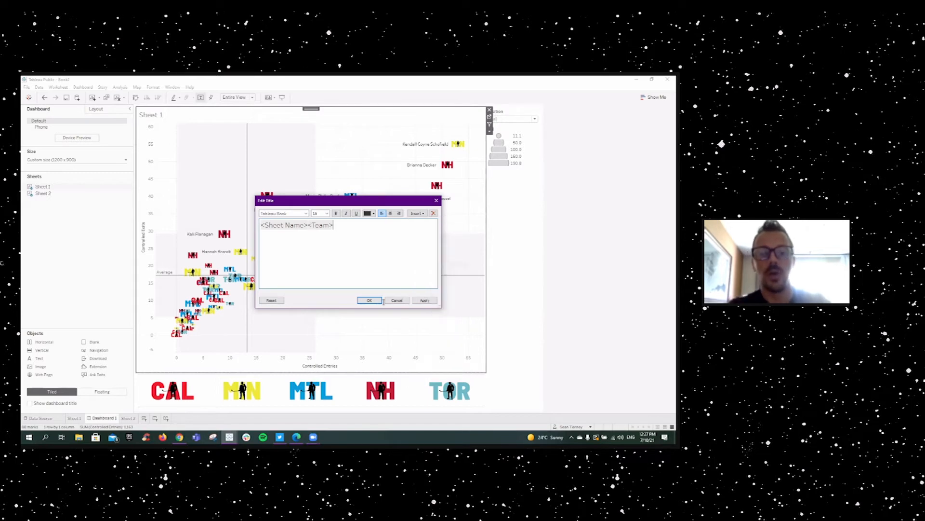
left_click(308, 225)
key("BackSpace")
key("BackSpace")
key("BackSpace")
key("BackSpace")
key("BackSpace")
key("BackSpace")
key("BackSpace")
key("BackSpace")
key("BackSpace")
key("BackSpace")
key("BackSpace")
key("BackSpace")
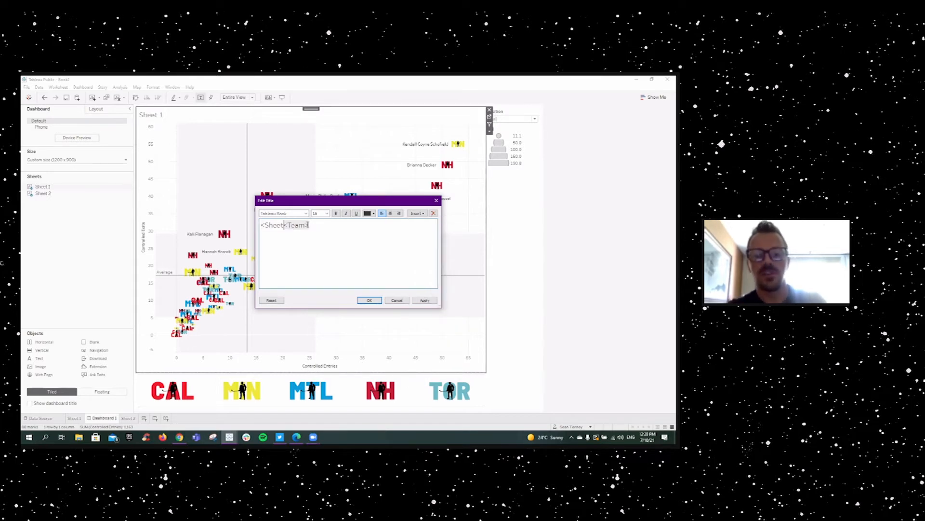
left_click(376, 302)
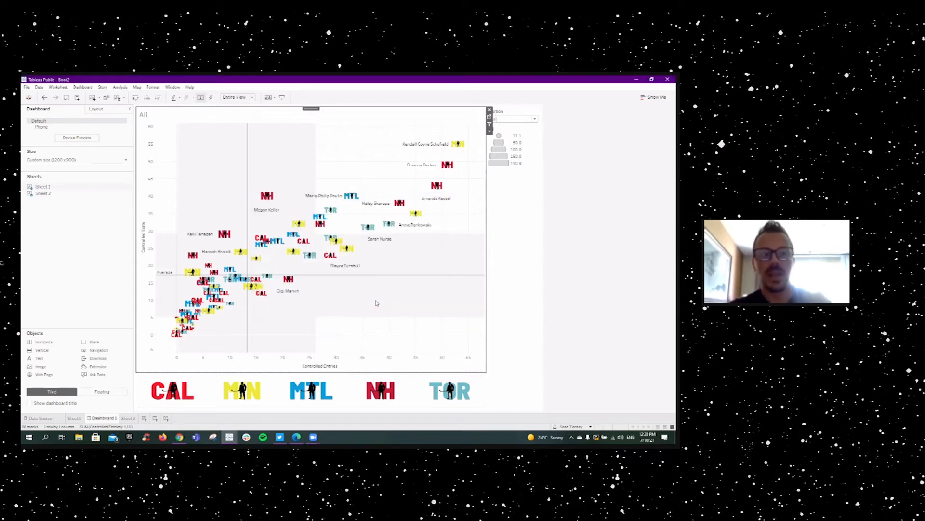
Check the dynamic title by filtering to MTL and MIN with the logo strip, clearing the selection at the end
left_click(318, 392)
left_click(320, 394)
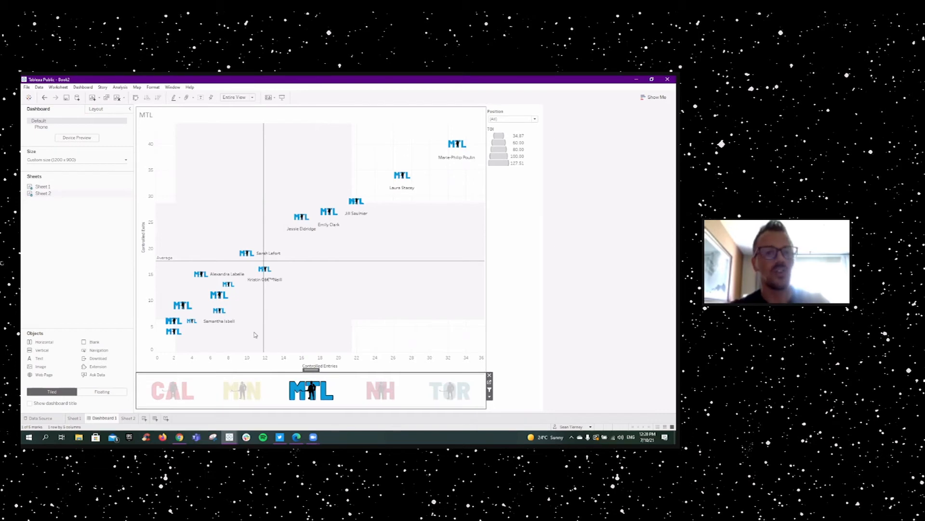
left_click(250, 391)
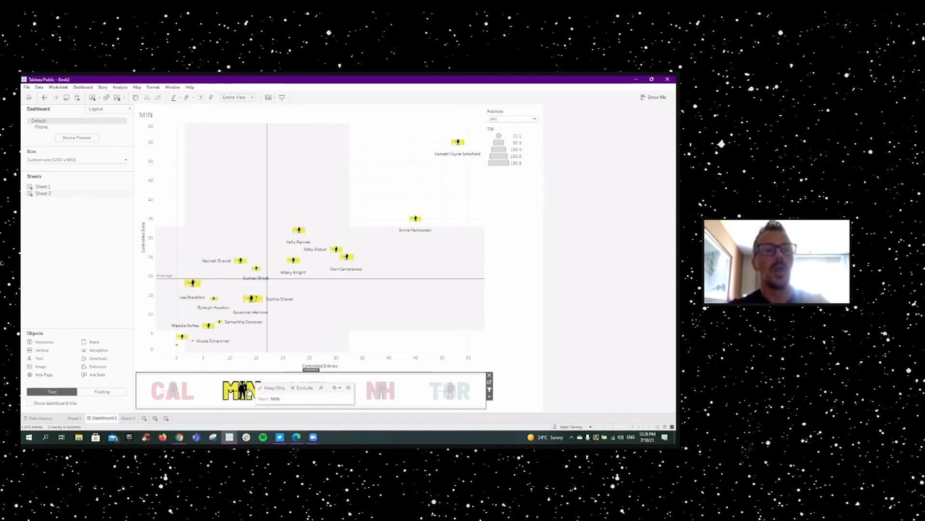
left_click(249, 391)
Replace the Team field in the scatter plot's title with the text "Entries vs exits in the PWHPA"
double_click(152, 117)
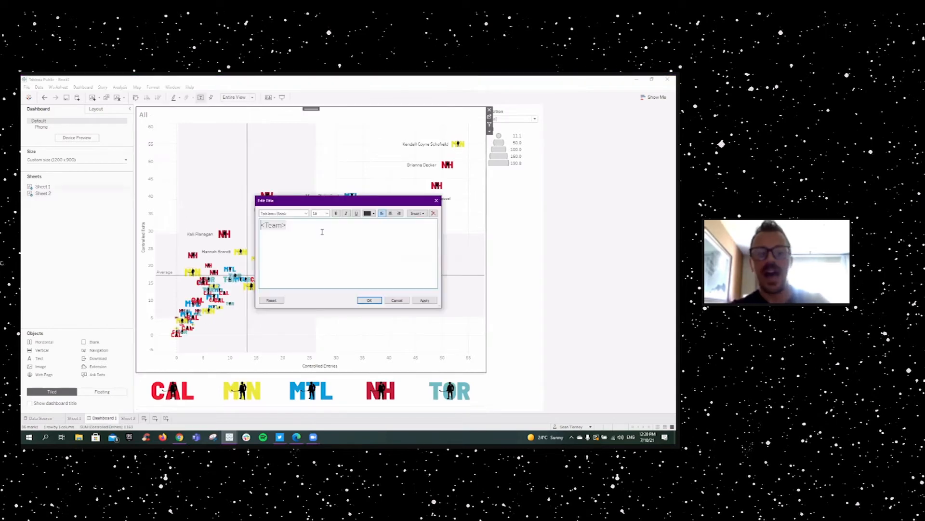
left_click_drag(291, 225, 245, 224)
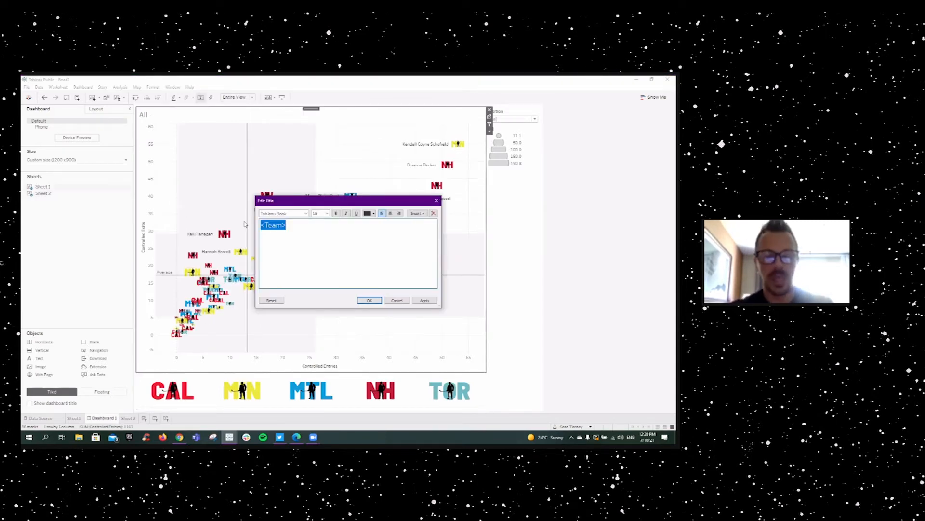
type("E")
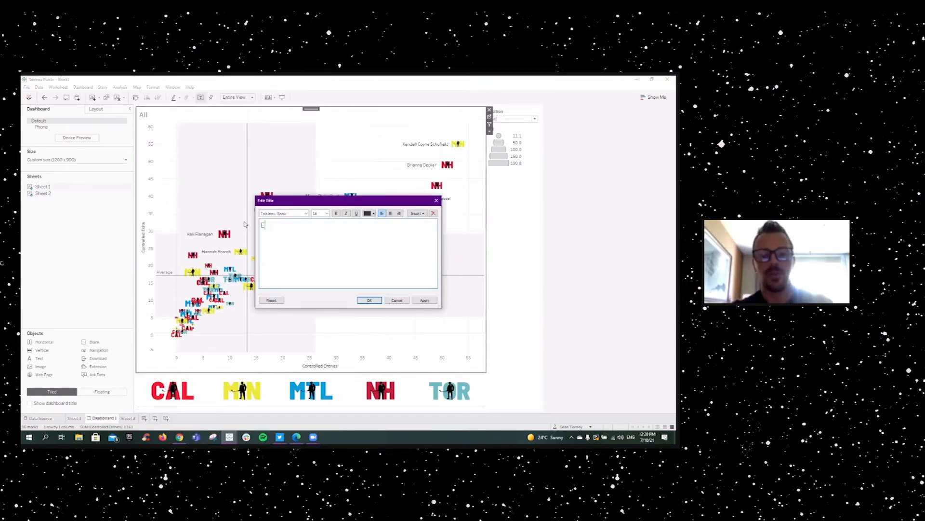
type("ntries vs exits")
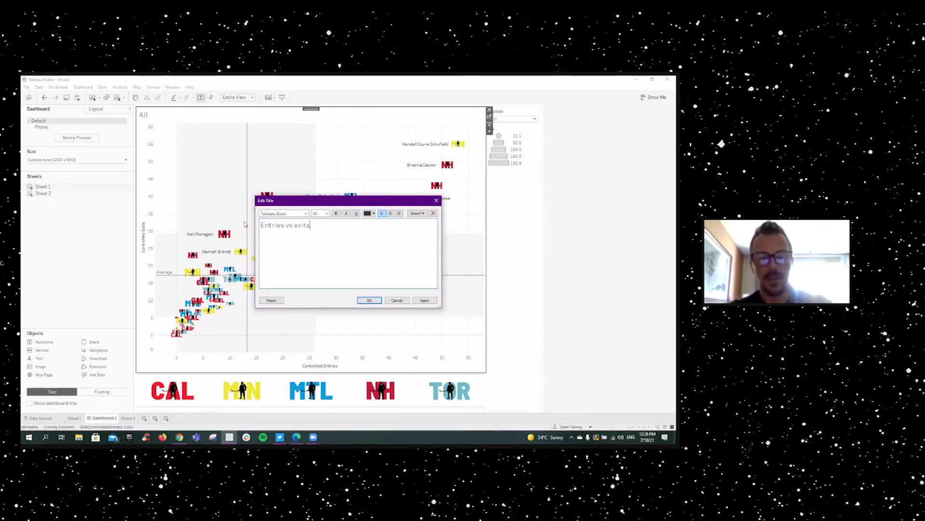
type(" in the PWHPA")
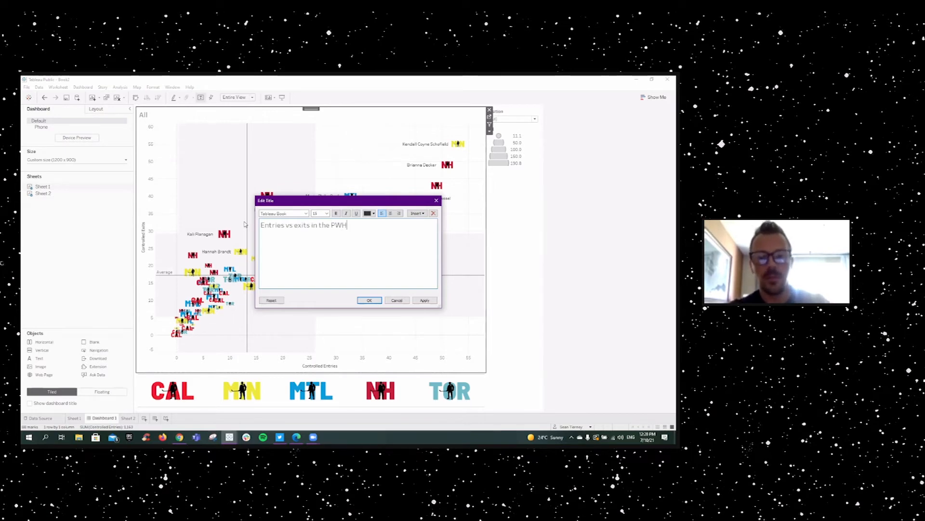
Centre the entire title text, make it bold and apply the formatting
double_click(347, 226)
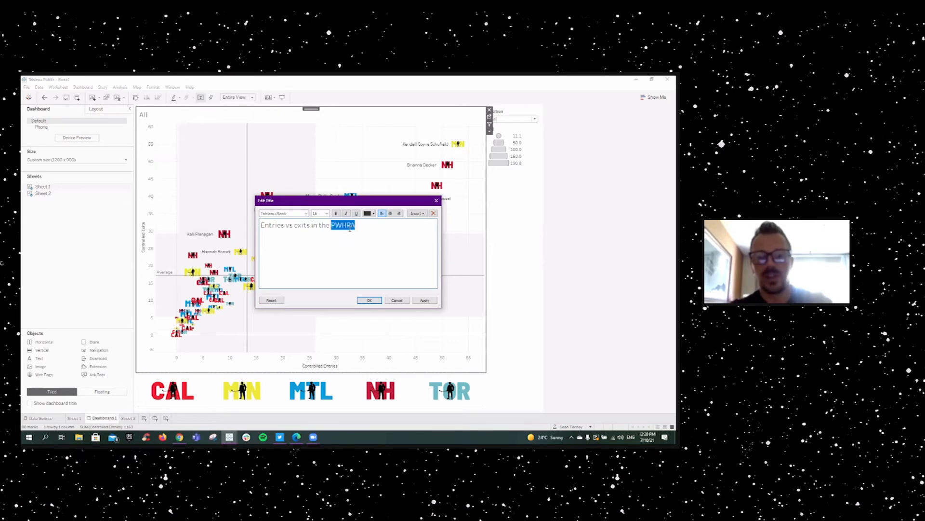
key("ctrl+a")
left_click(390, 213)
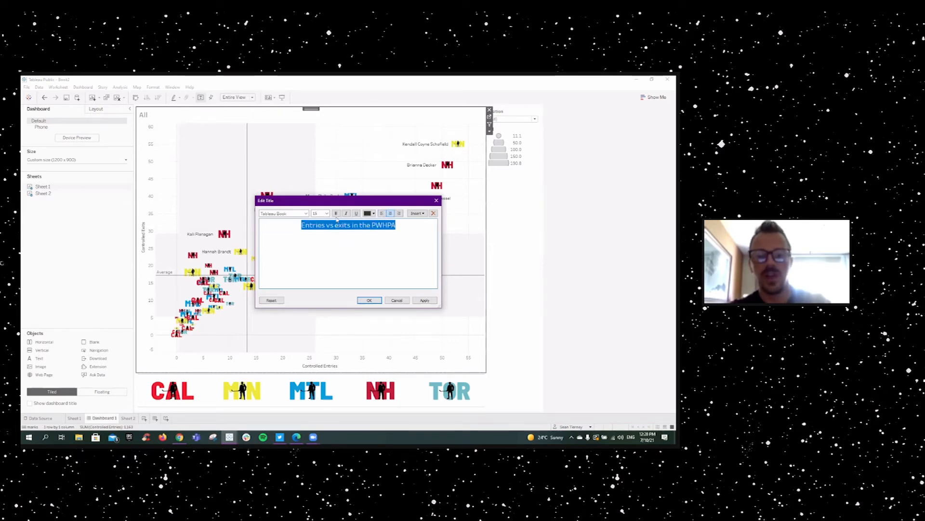
left_click(336, 214)
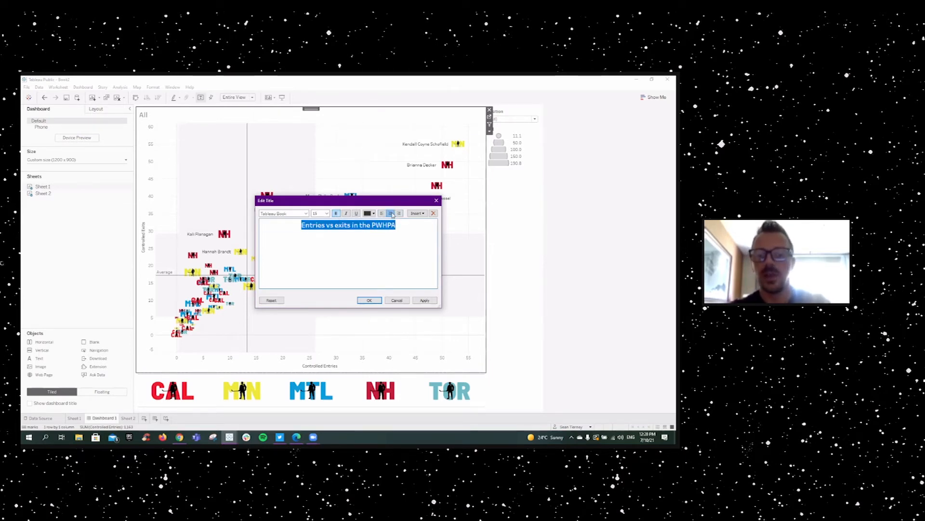
left_click(304, 216)
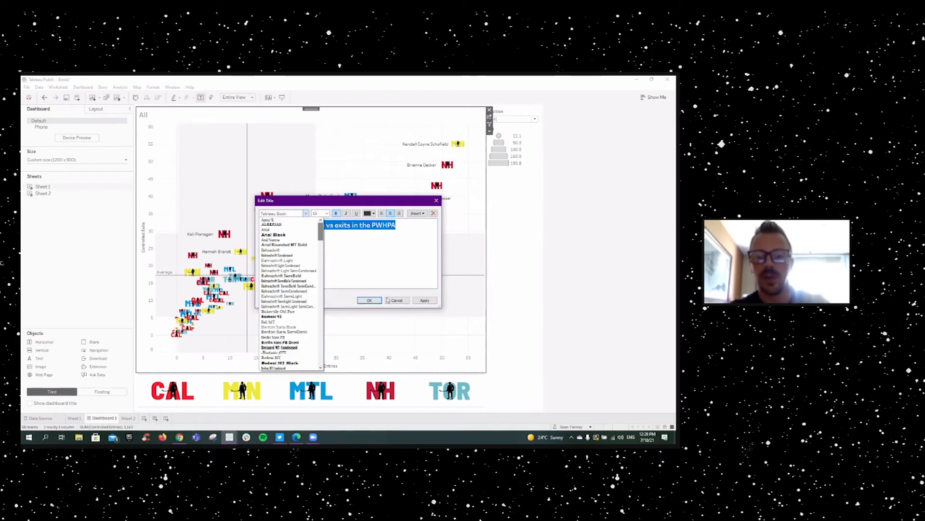
left_click(414, 272)
left_click(424, 300)
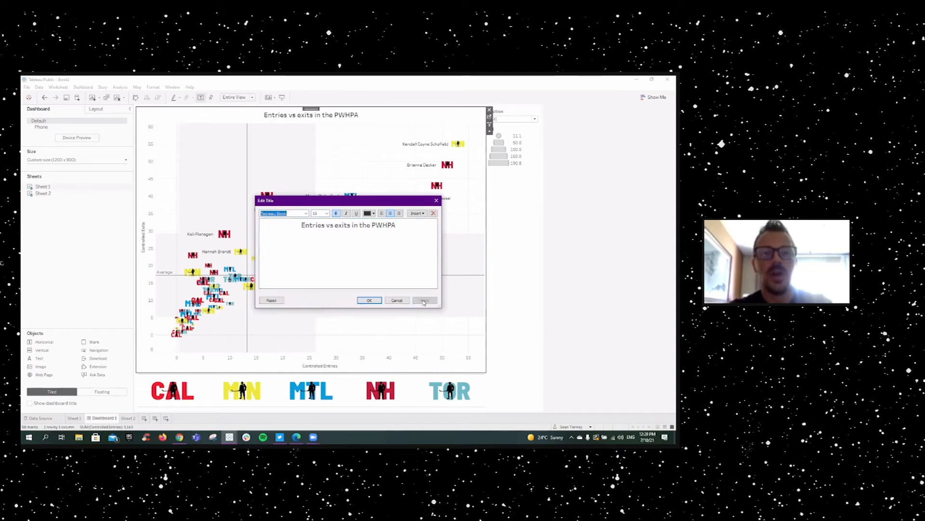
left_click(369, 300)
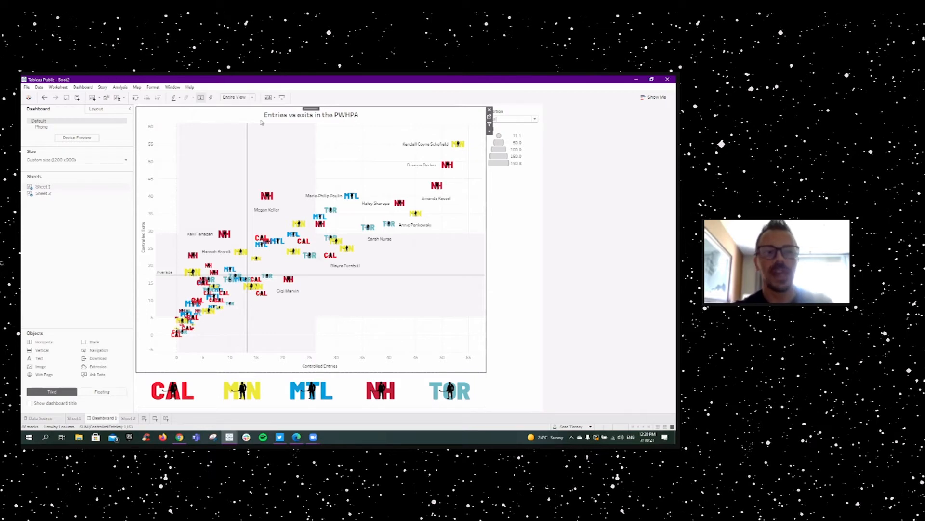
Give the Sheet 1 item a light beige background in its layout settings and deselect it
left_click(98, 110)
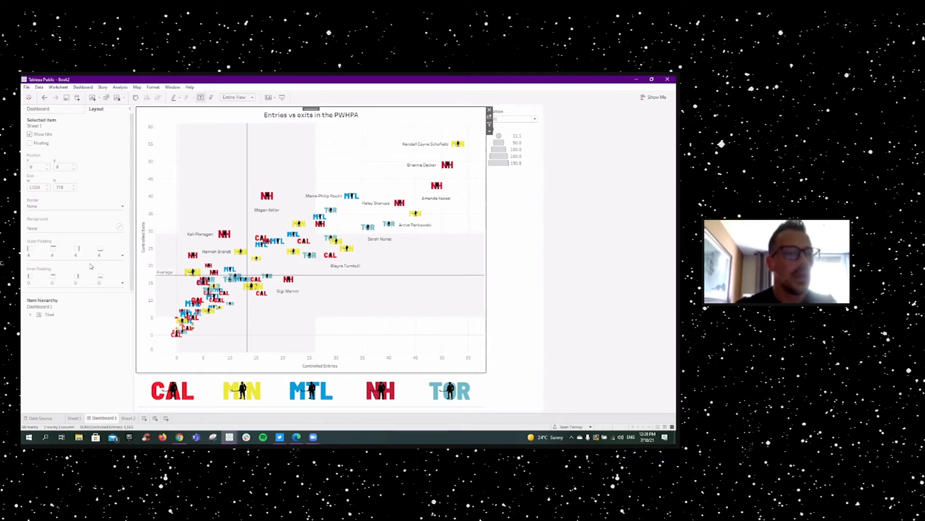
left_click(51, 230)
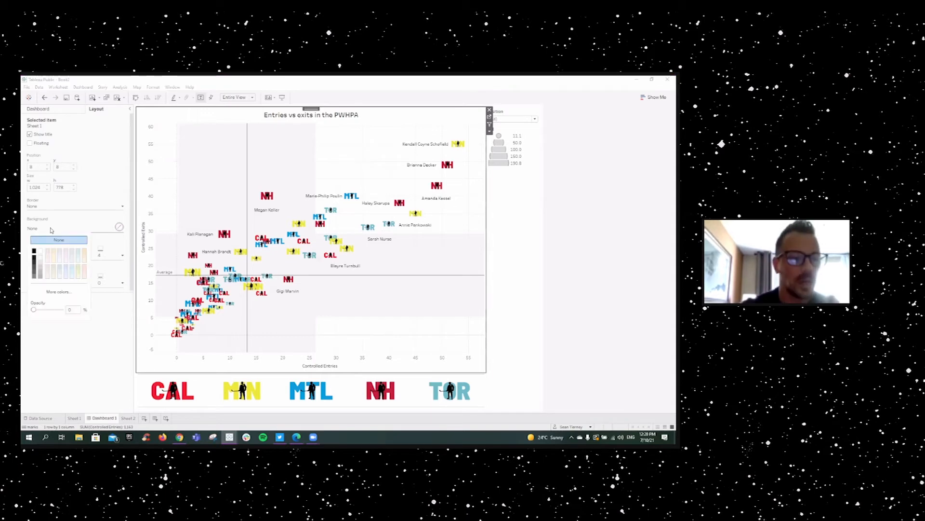
left_click(54, 253)
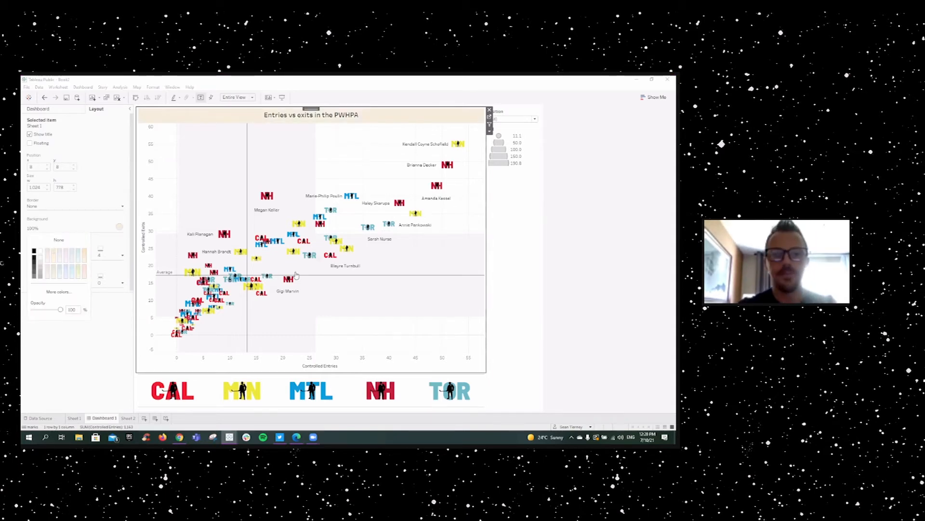
left_click(592, 172)
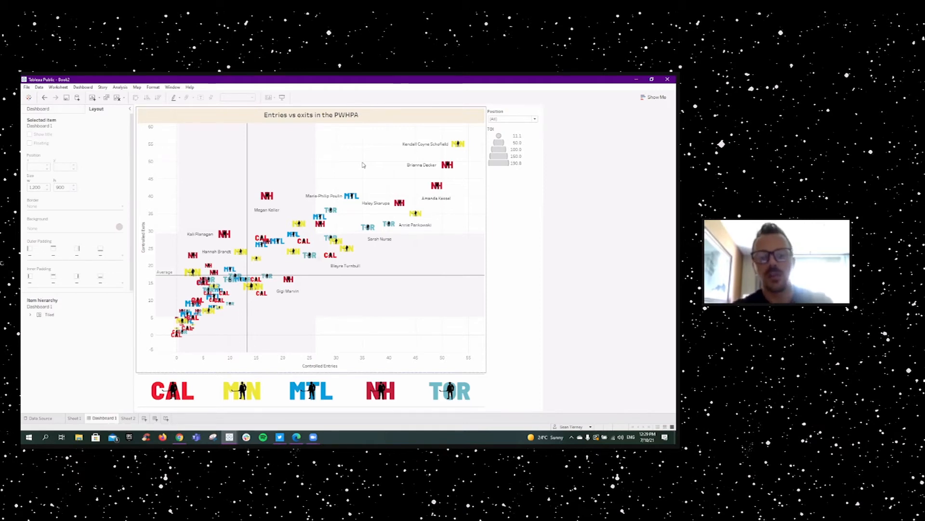
Show trend lines on the entries versus exits scatter plot in the dashboard
mouse_move(177, 327)
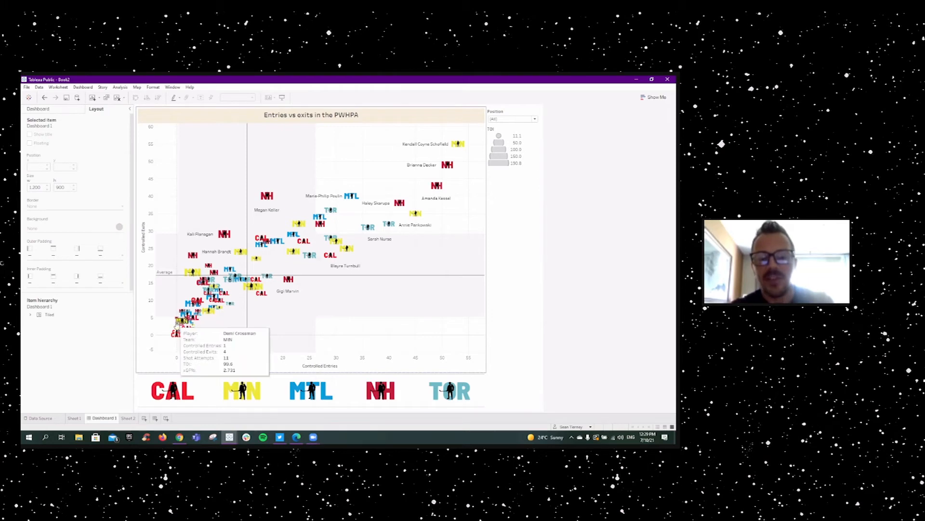
mouse_move(279, 238)
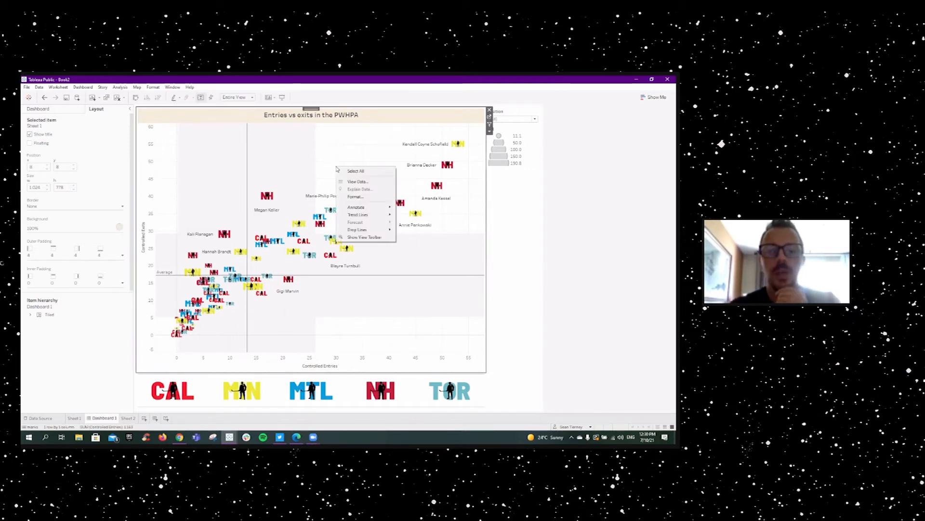
mouse_move(368, 216)
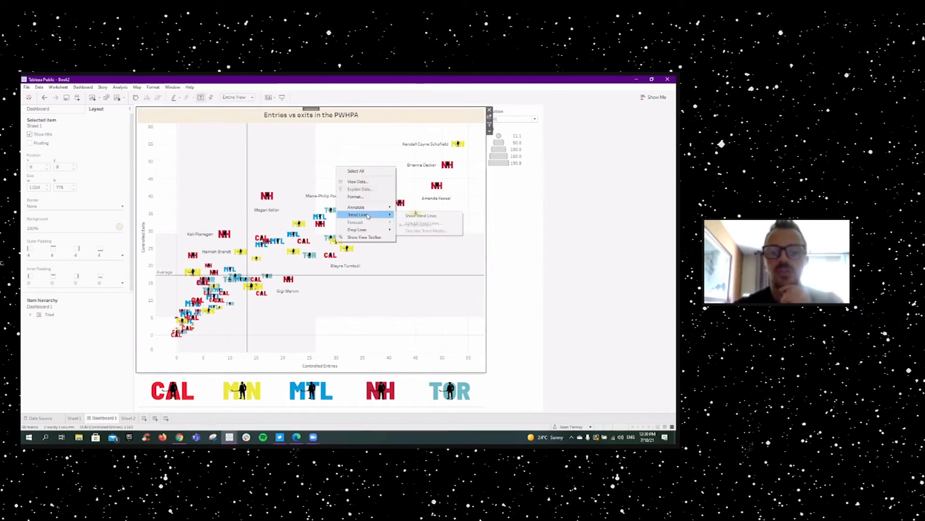
left_click(417, 216)
mouse_move(418, 187)
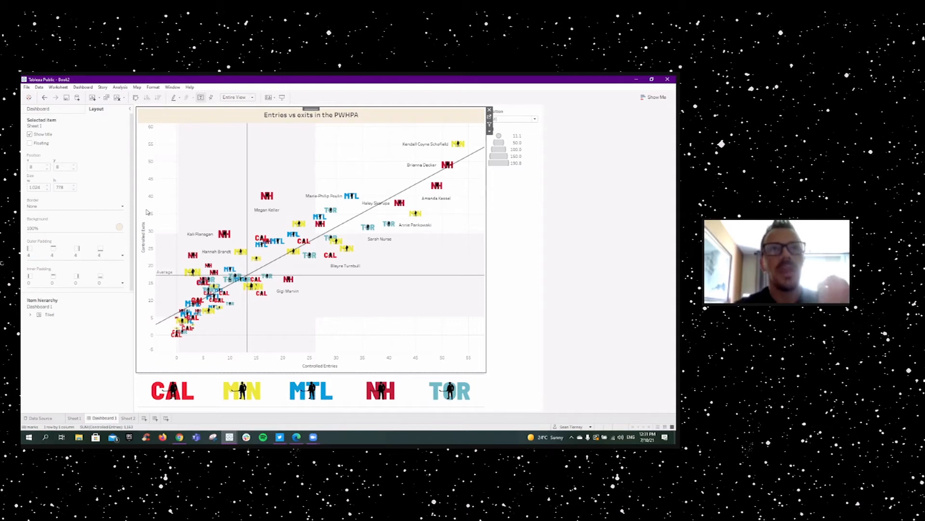
Open the line formatting settings for the scatter plot's trend line
mouse_move(254, 198)
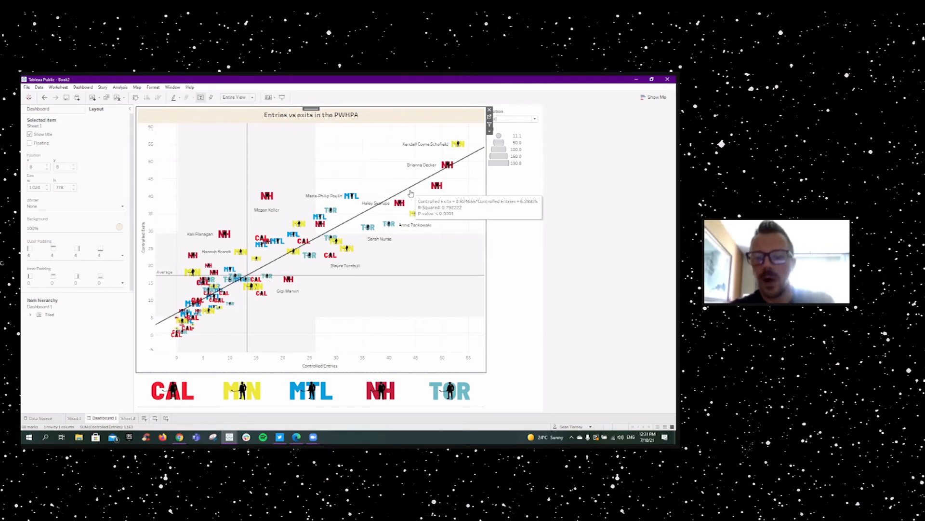
right_click(411, 192)
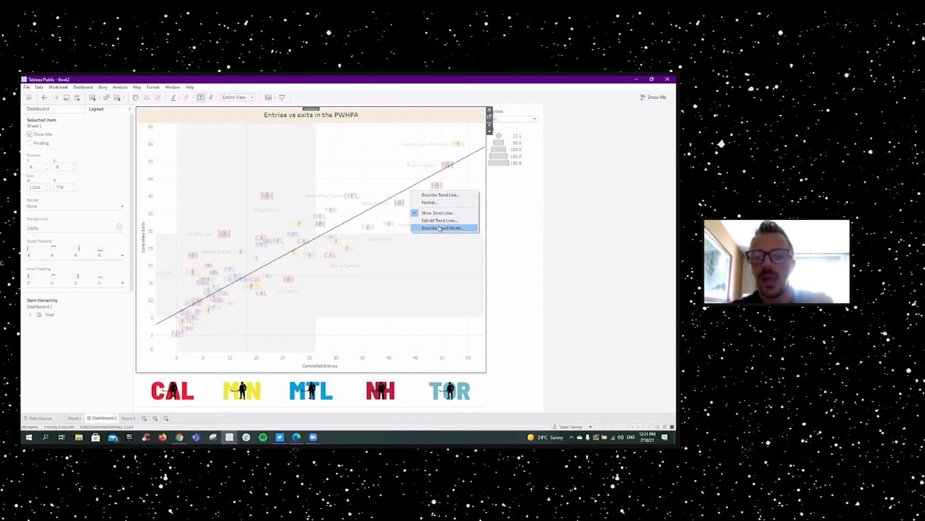
left_click(433, 203)
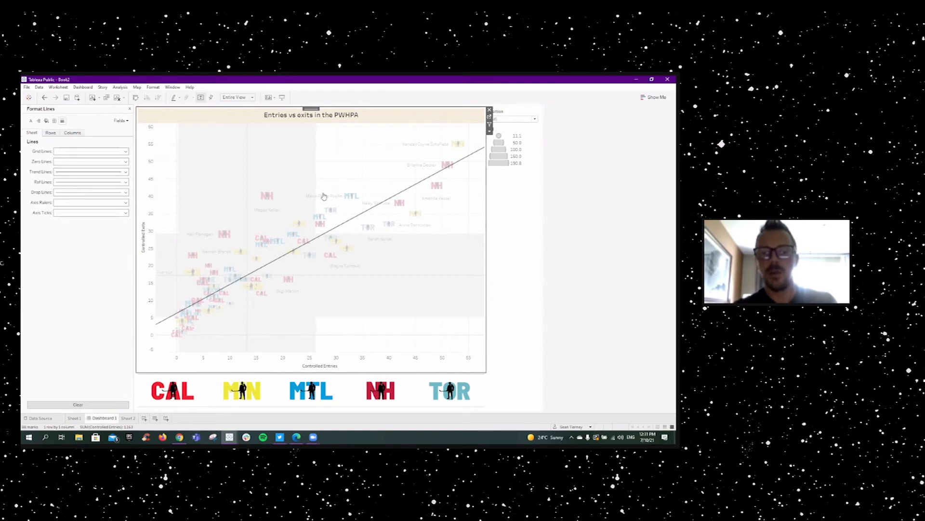
Edit all trend lines and try the Logarithmic, Exponential and Power model types in turn
right_click(405, 192)
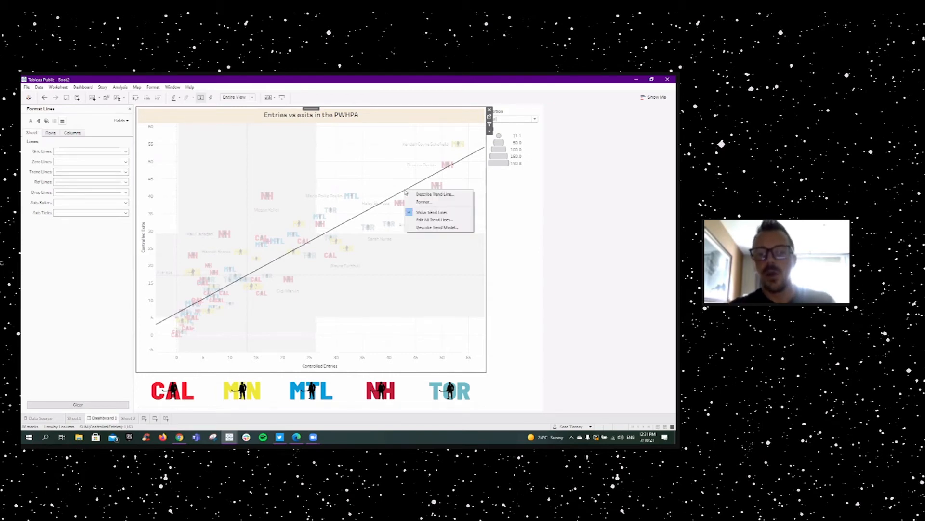
left_click(433, 221)
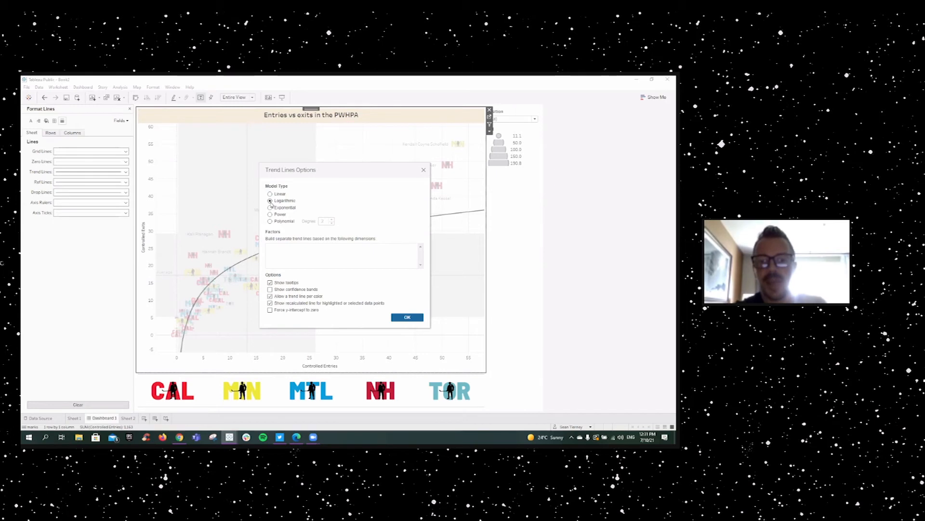
left_click_drag(328, 169, 554, 126)
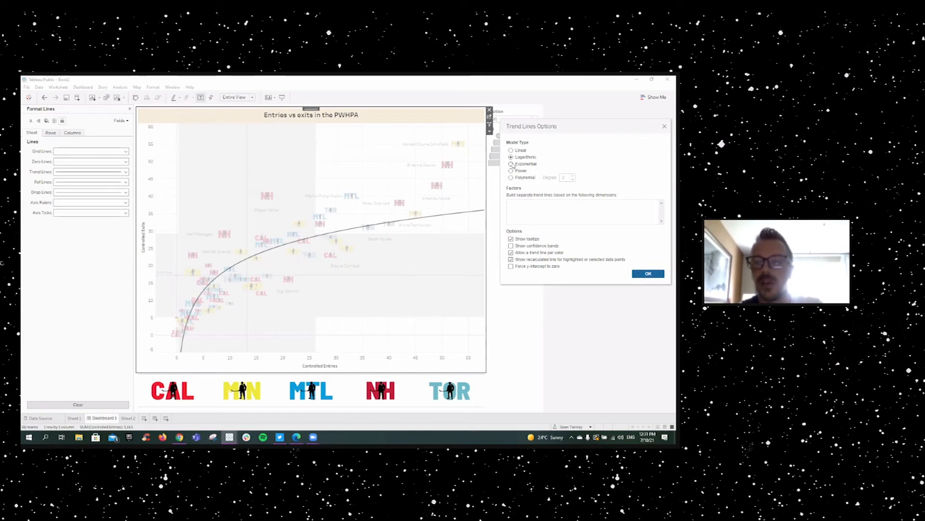
left_click(511, 164)
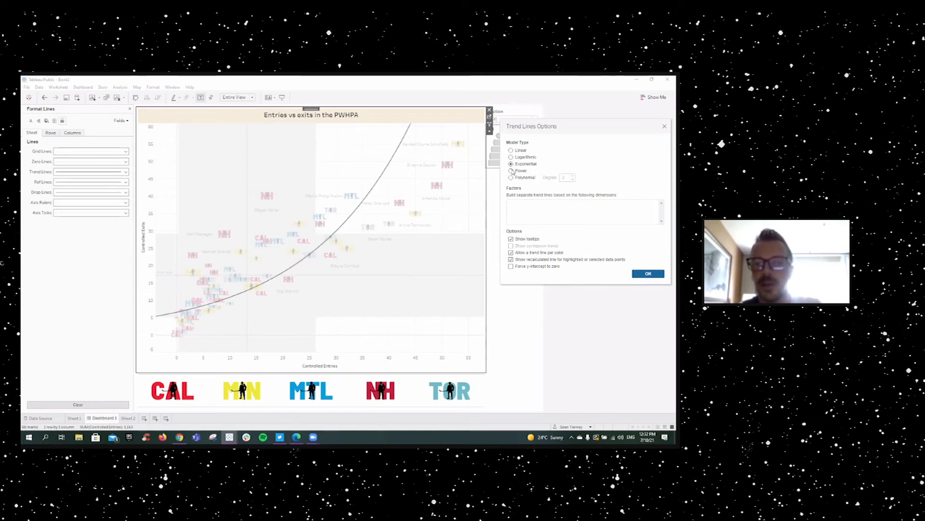
left_click(511, 171)
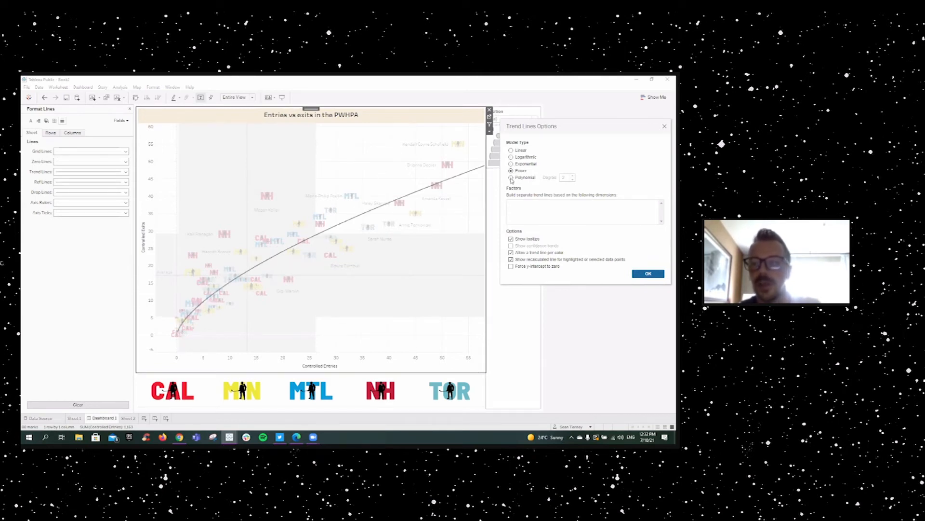
Change the trend line to a Polynomial model and raise its degree to 8
left_click(512, 178)
left_click(574, 176)
left_click(573, 176)
left_click(573, 176)
left_click(573, 176)
left_click(573, 176)
left_click(573, 175)
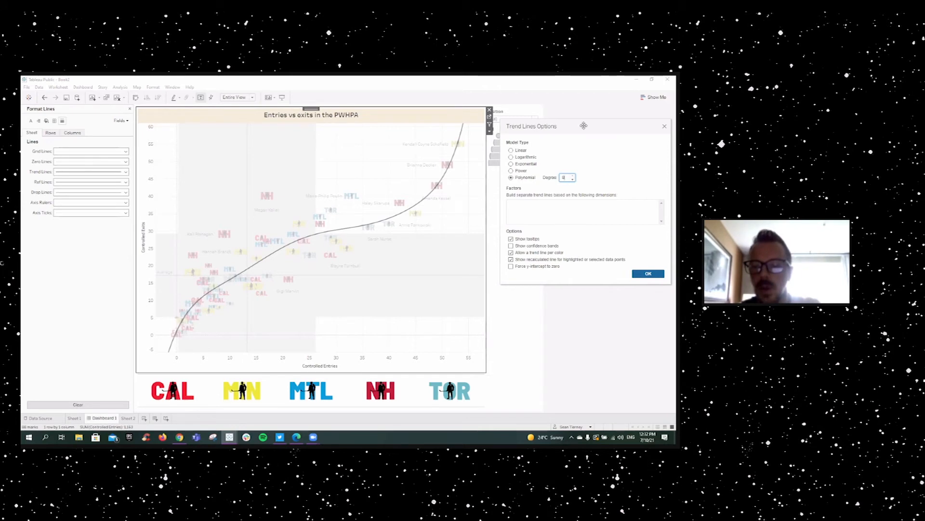
Turn on confidence bands for the trend line and close its options
left_click_drag(552, 122, 484, 117)
left_click(444, 241)
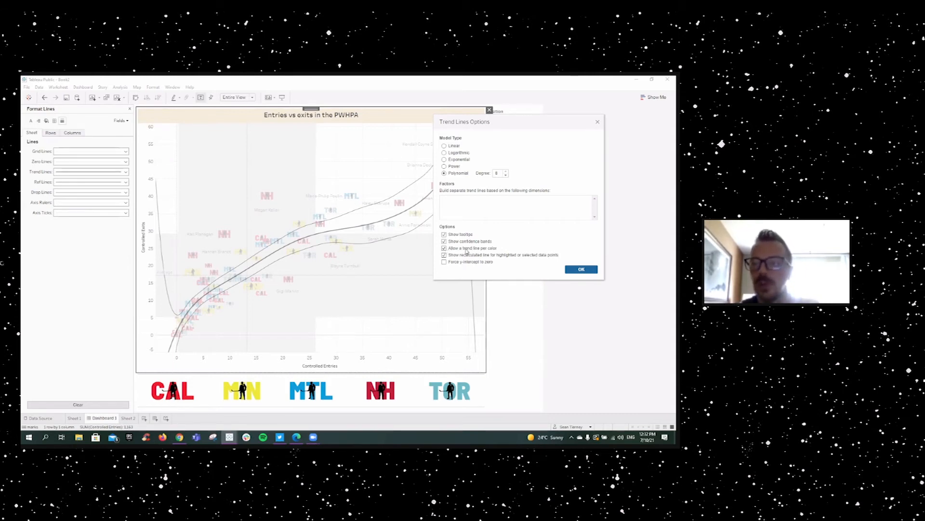
left_click(597, 123)
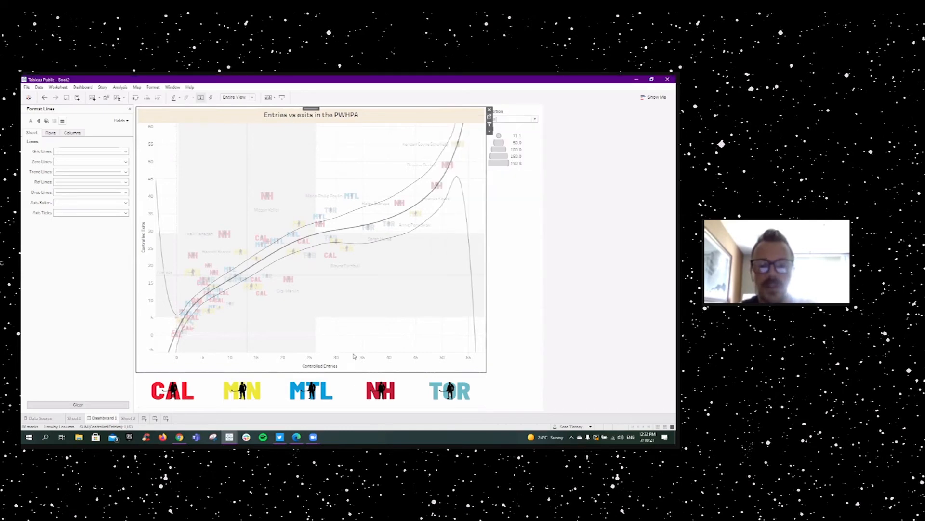
Filter the scatter plot to MTL to check its trend line, clear the team filter and close the line formatting settings
left_click(317, 390)
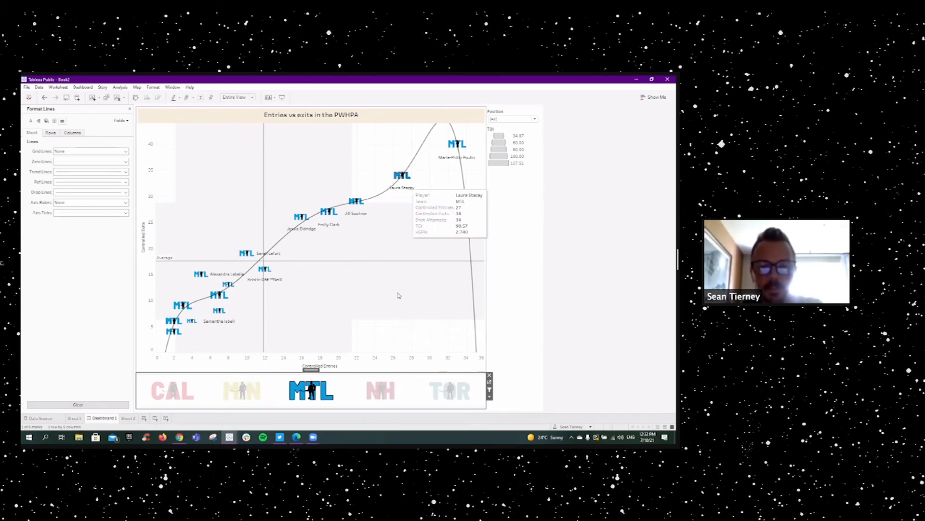
left_click(312, 391)
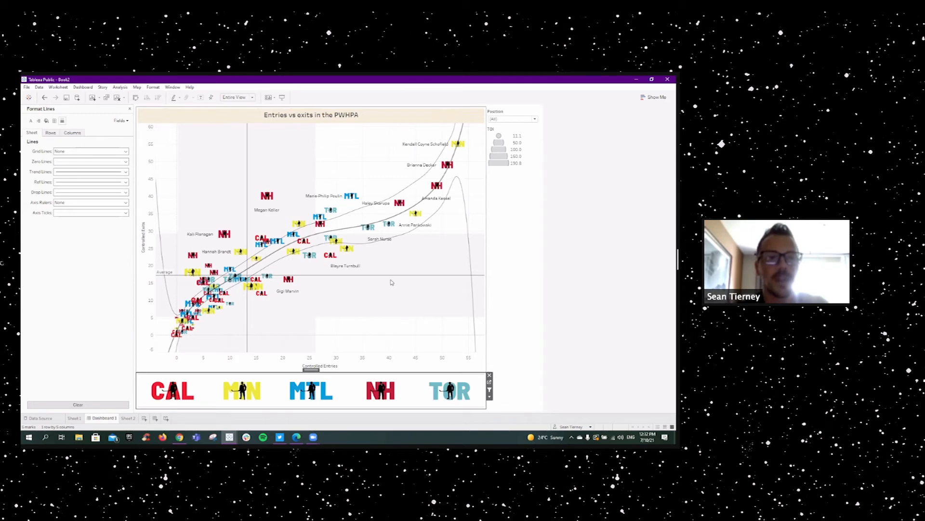
left_click(130, 111)
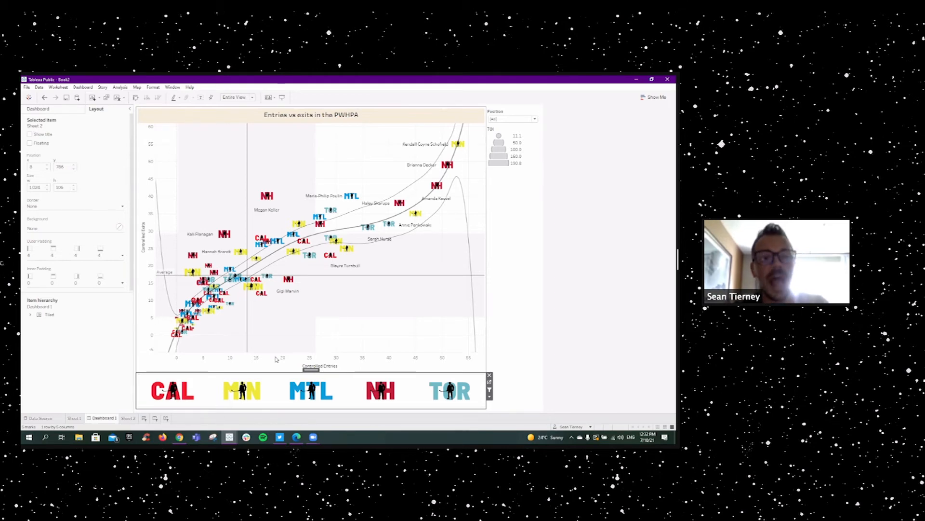
Hide the trend lines on the entries versus exits scatter plot
mouse_move(420, 205)
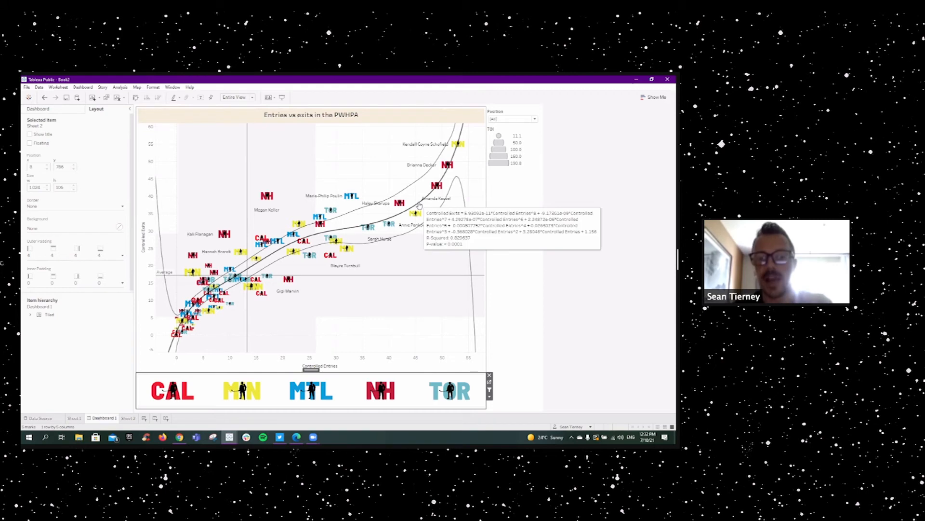
right_click(419, 205)
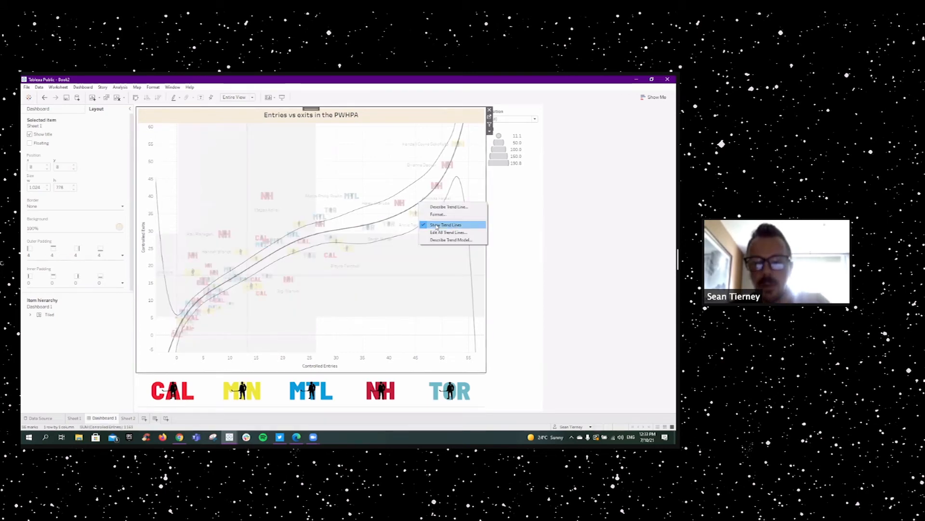
left_click(437, 225)
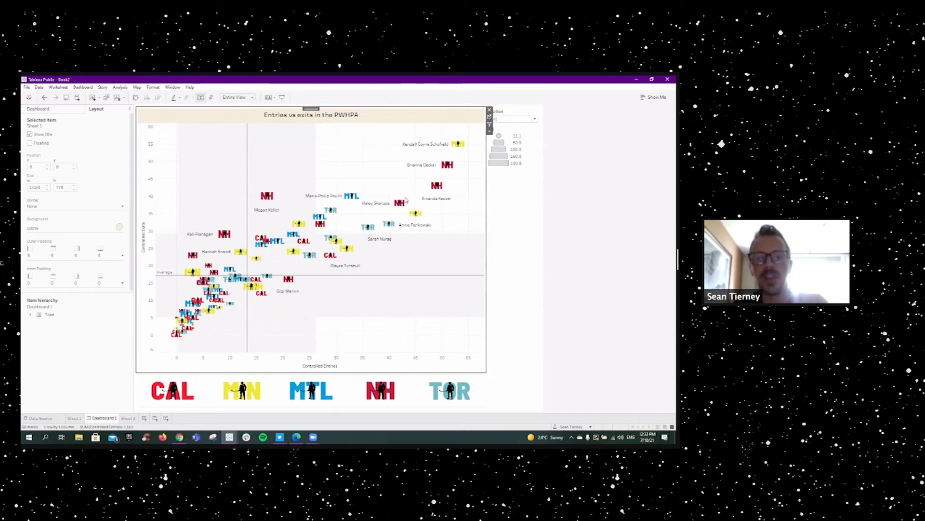
Go to the scatter plot's worksheet, Sheet 1, and start a new calculated field based on Controlled Entries
mouse_move(318, 330)
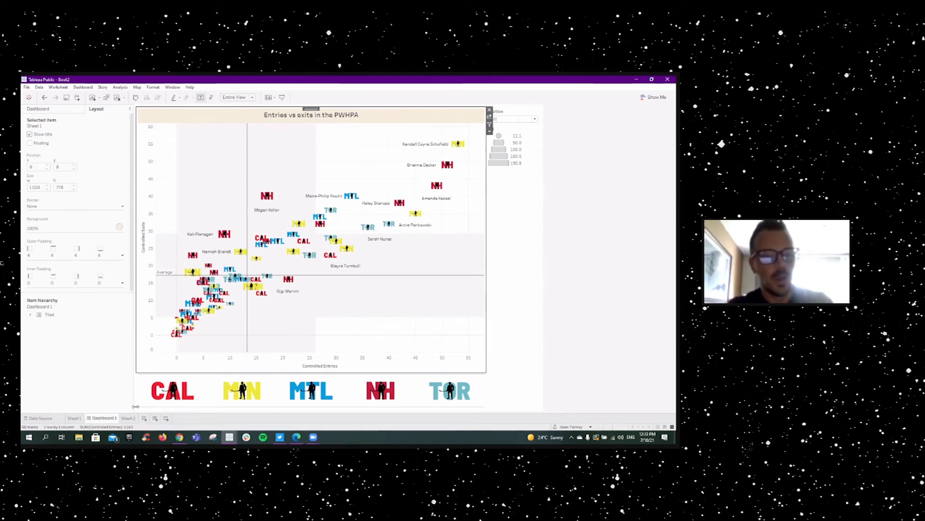
left_click(490, 117)
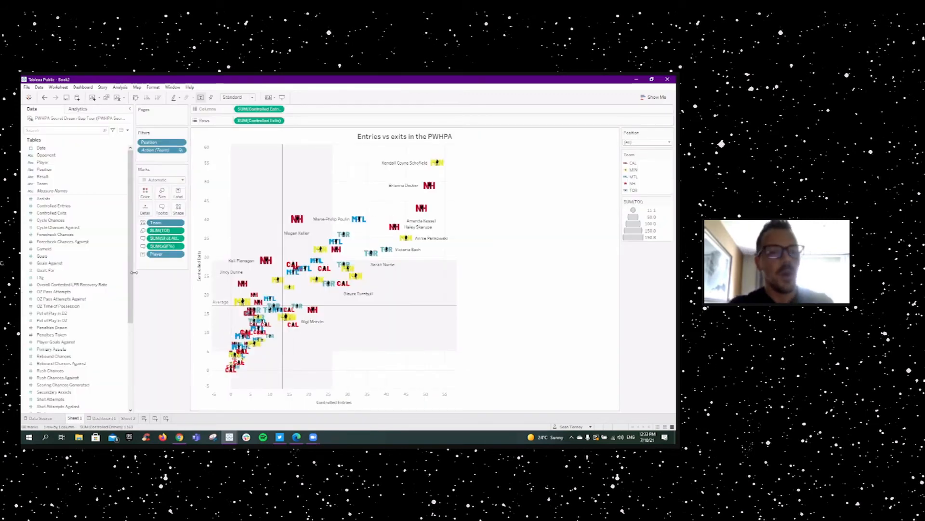
left_click_drag(131, 274, 130, 319)
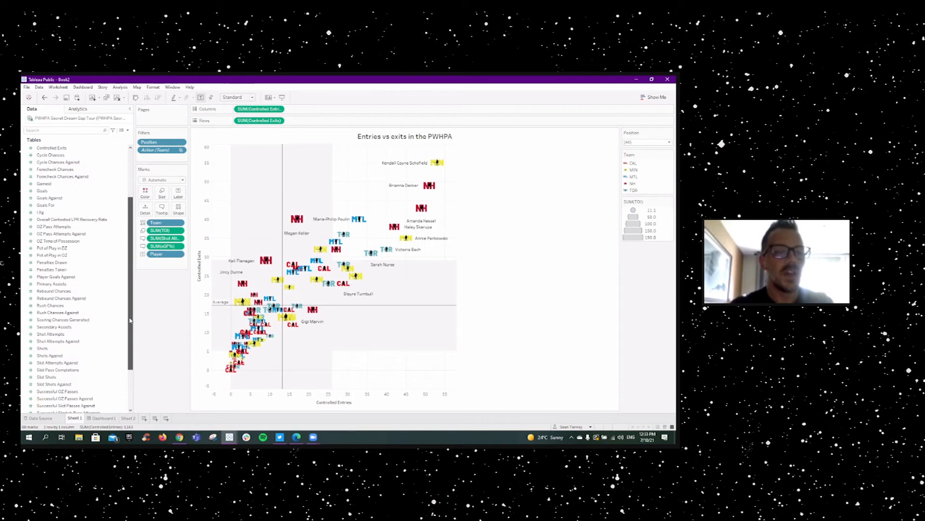
scroll(130, 320, "down", 3)
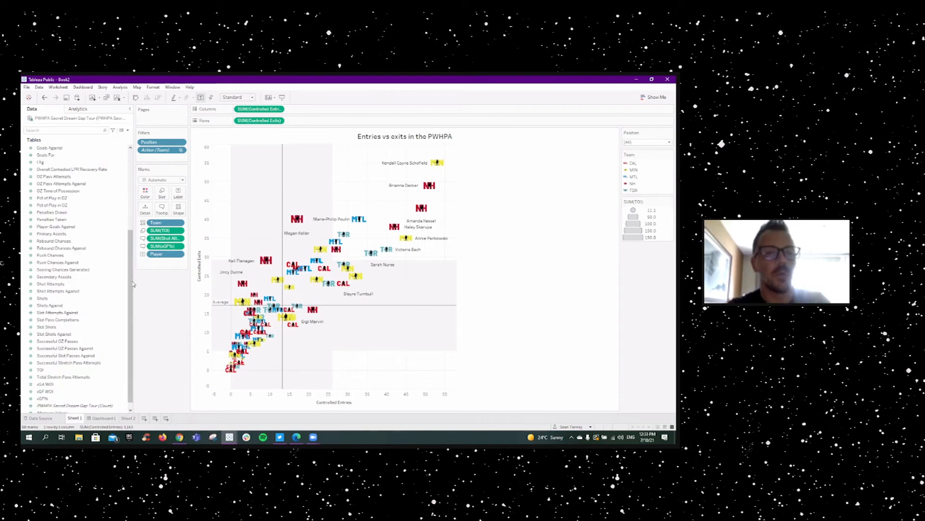
left_click_drag(131, 284, 128, 222)
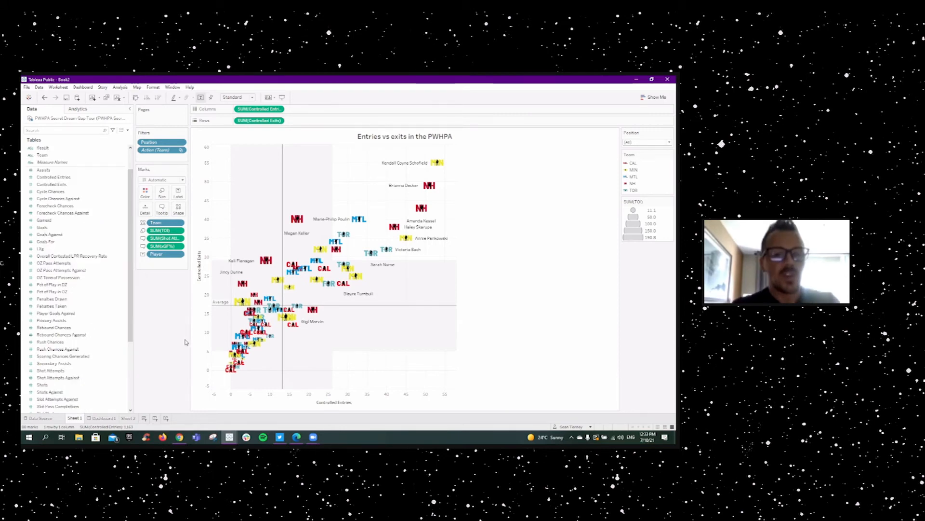
left_click(72, 178)
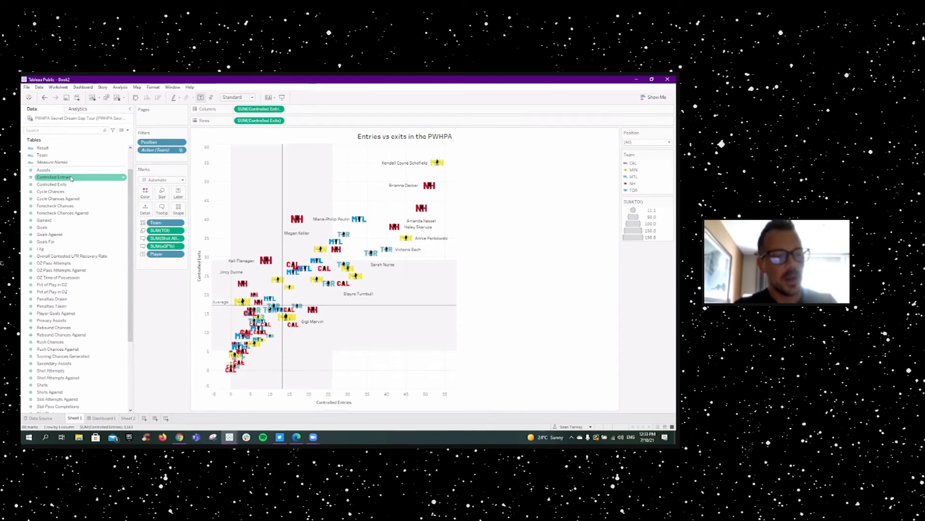
right_click(71, 177)
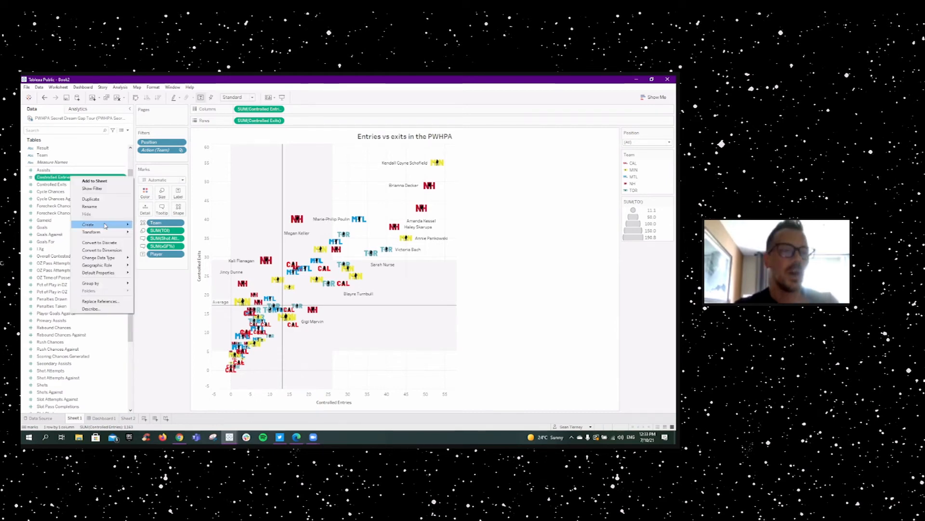
mouse_move(104, 225)
left_click(145, 224)
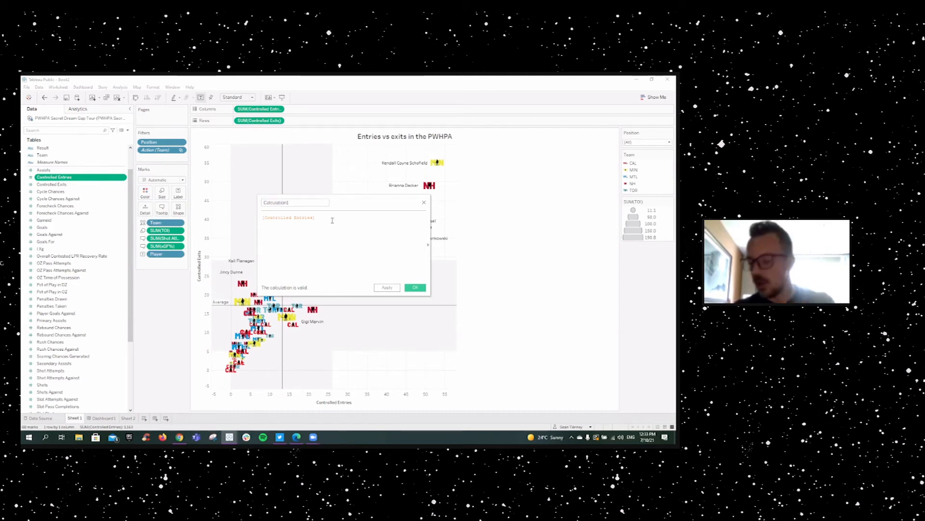
Complete the new calculation's formula as ([Controlled Entries]/[TOI])*60
type("/")
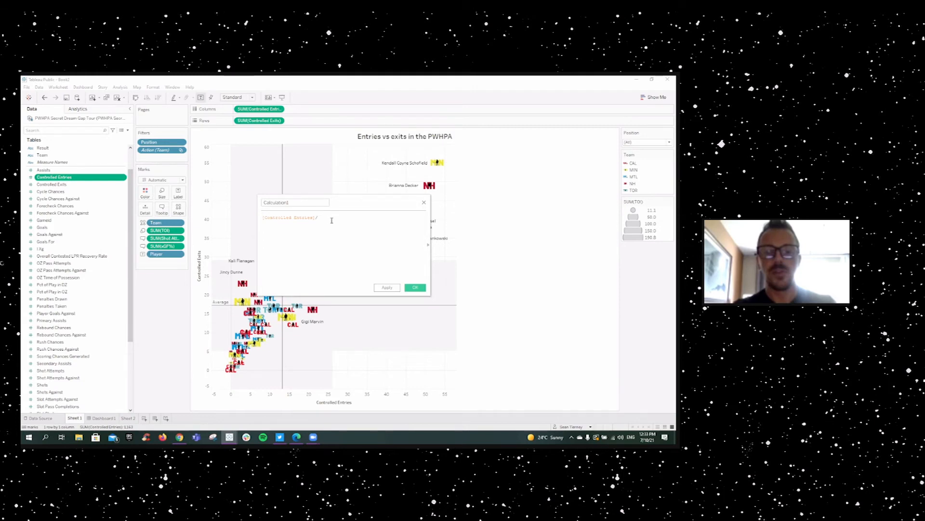
type("toi")
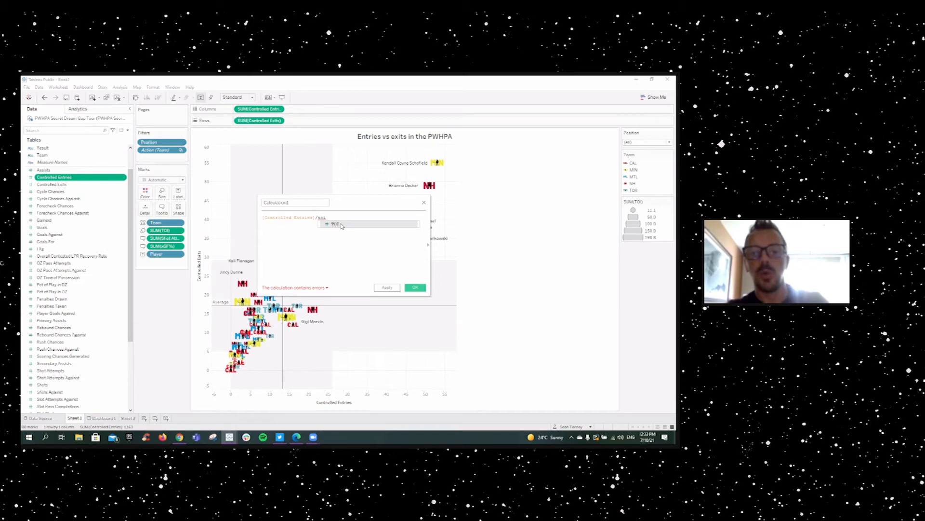
left_click(335, 224)
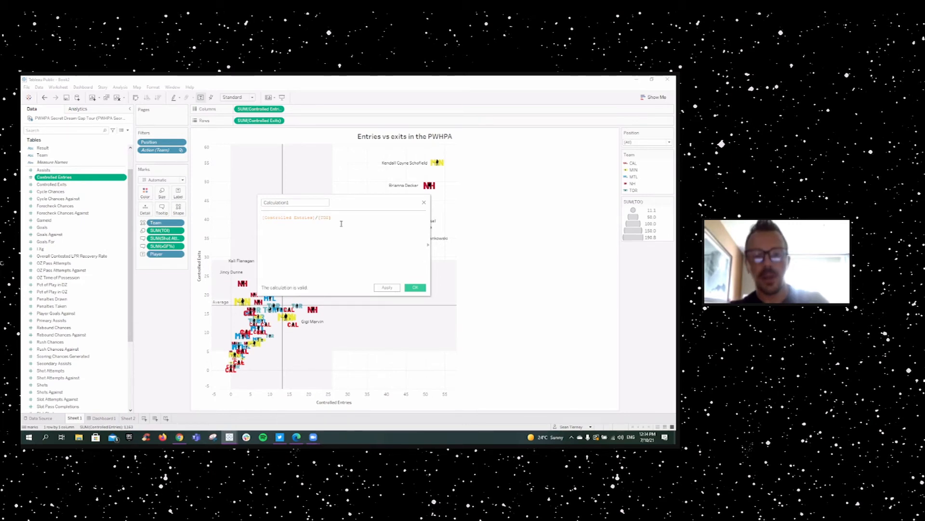
type(")")
left_click(263, 218)
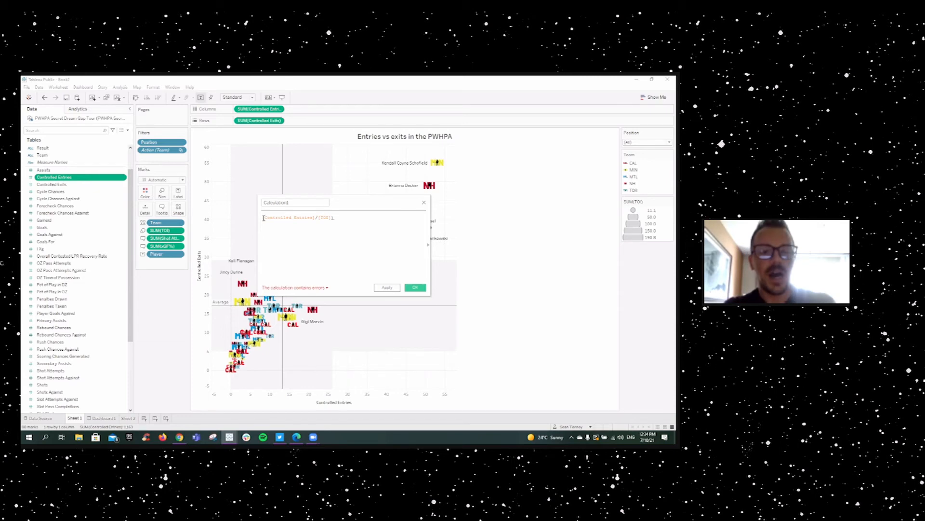
type("(")
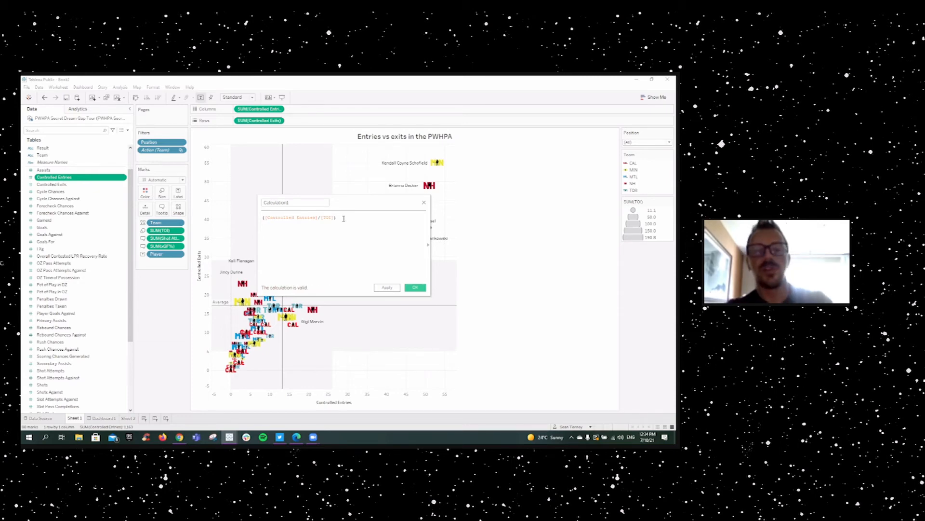
type("*")
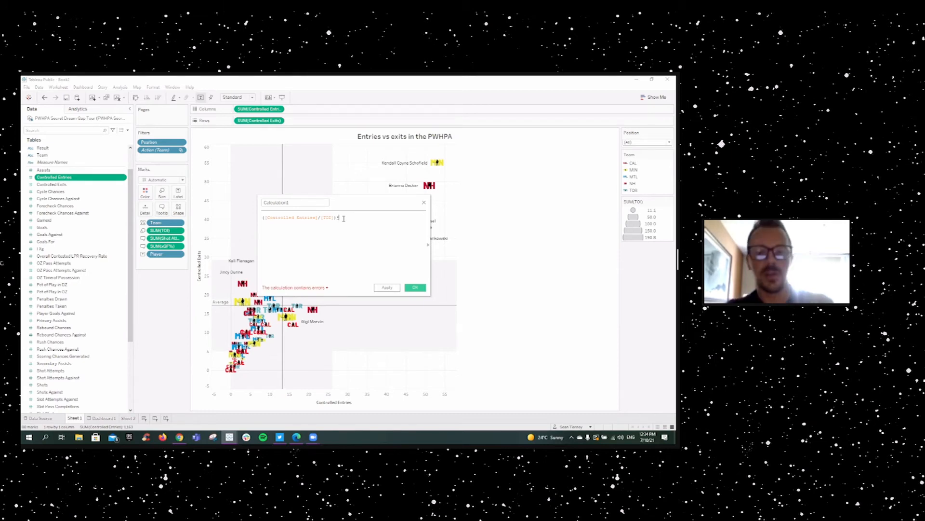
type("60")
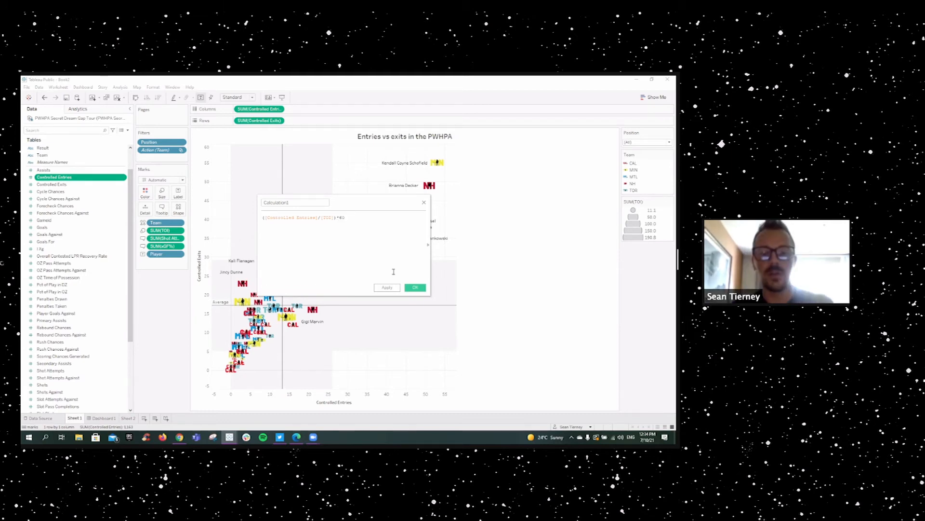
Name the calculated field "Entries per 60", save it and add it to the sheet's columns beside Controlled Entries
left_click(277, 202)
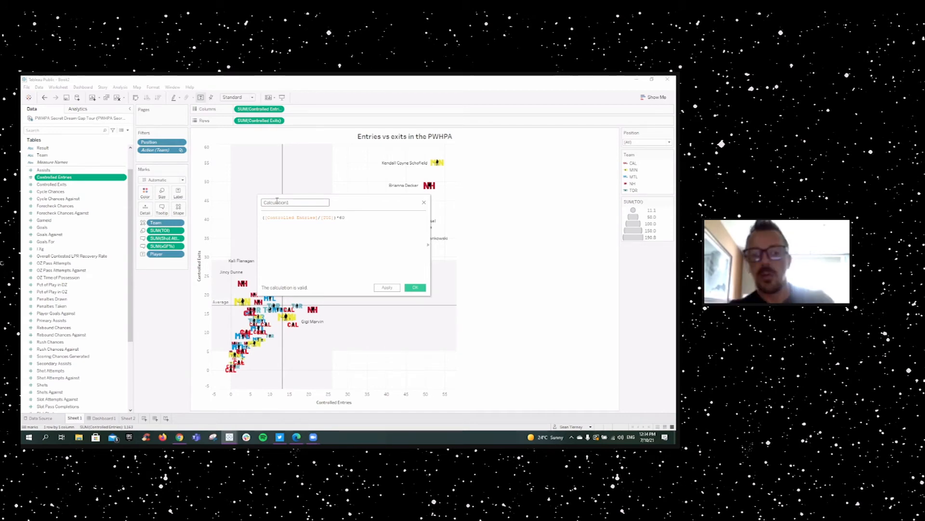
type("En")
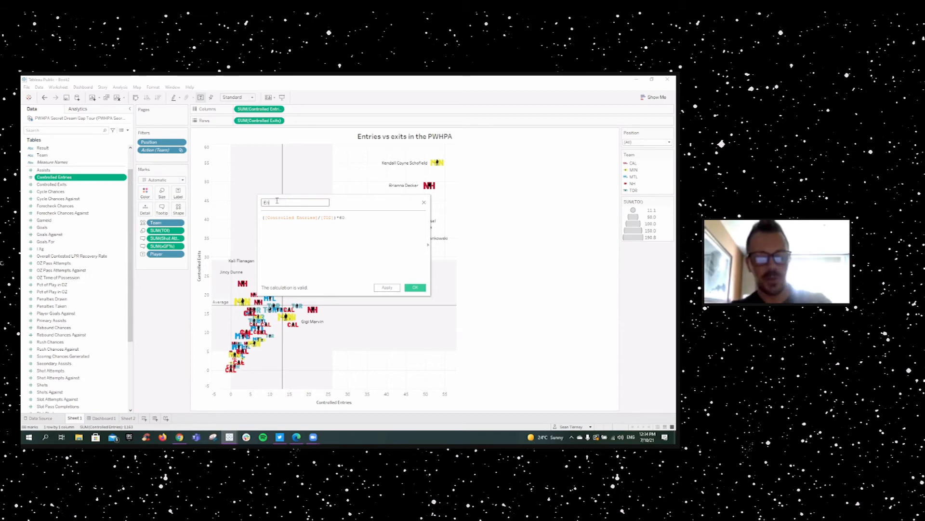
type("tries per")
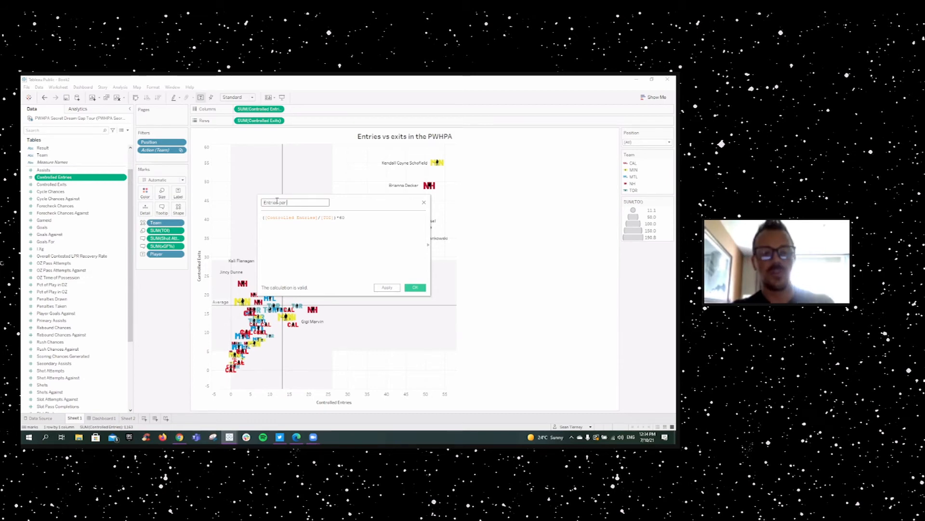
type(" 60")
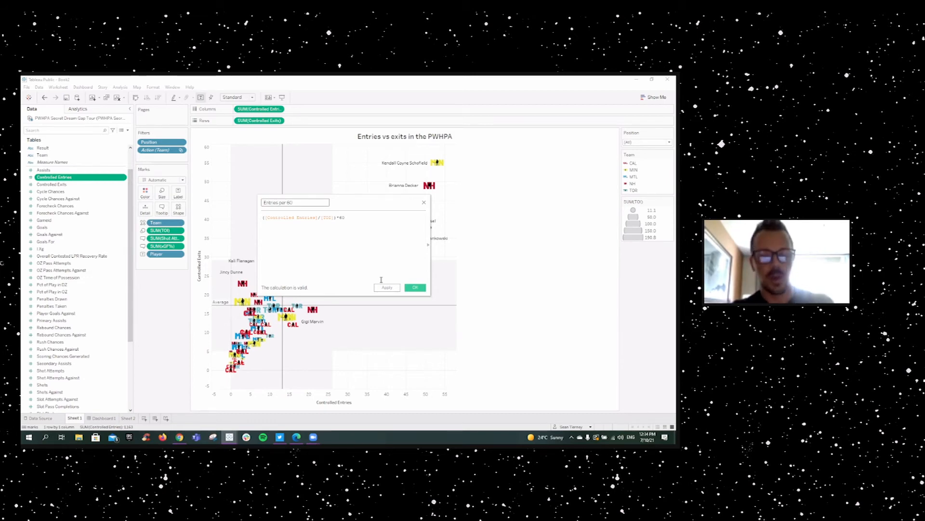
left_click(415, 288)
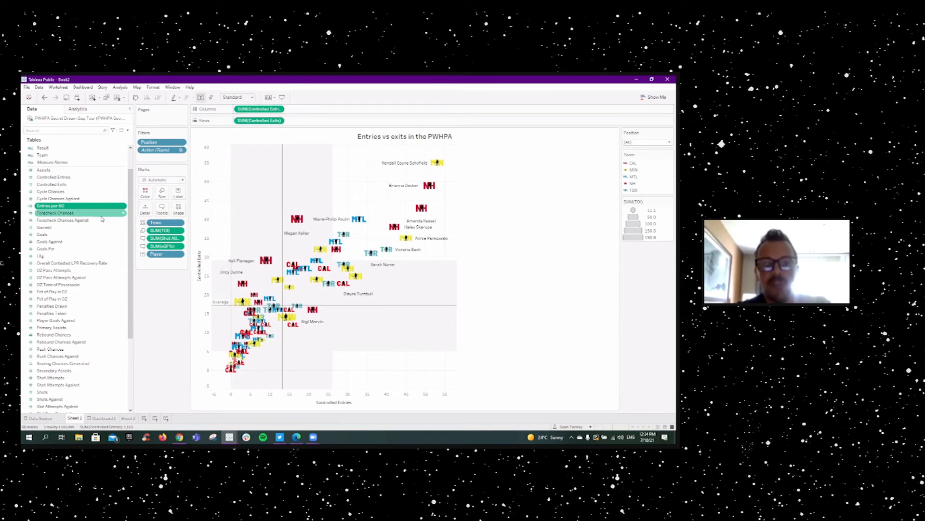
left_click_drag(60, 206, 337, 110)
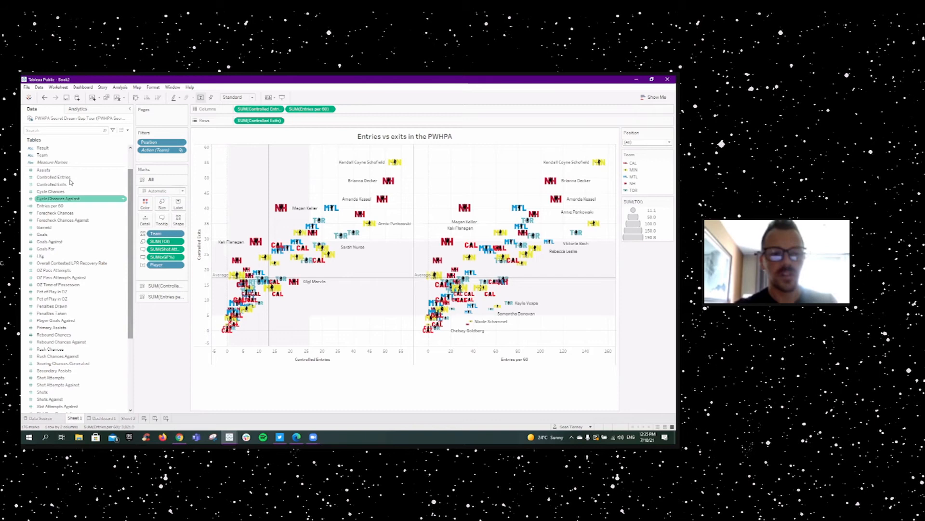
Create a calculated field from Controlled Exits with the formula ([Controlled Exits]/[TOI])*60
left_click(55, 185)
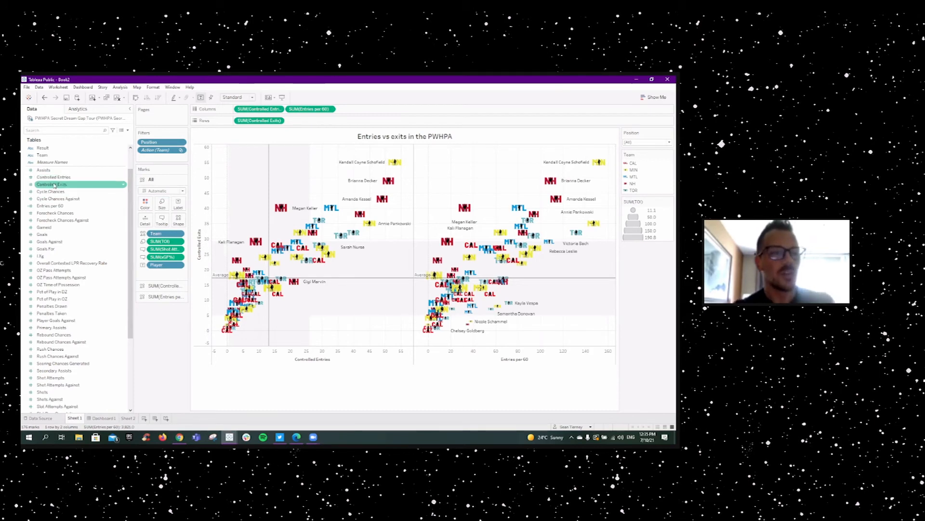
right_click(55, 184)
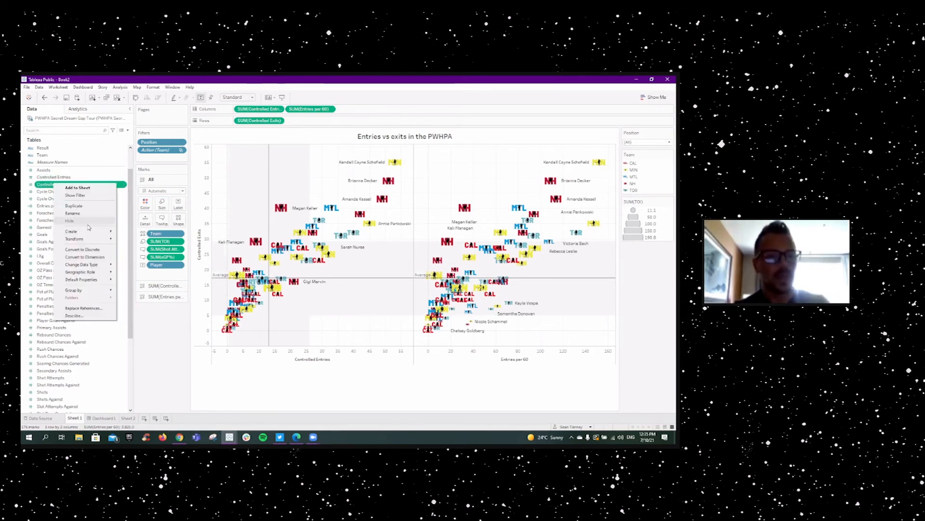
mouse_move(73, 232)
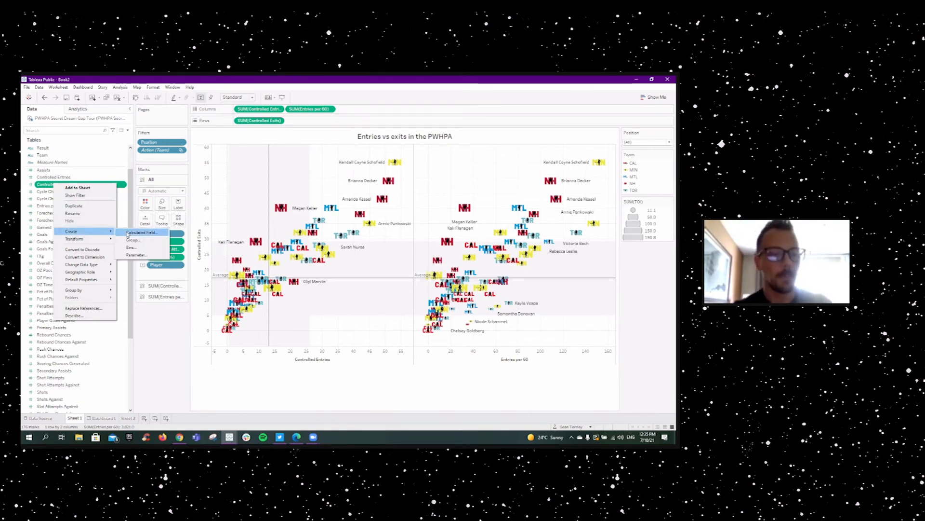
left_click(129, 232)
left_click(324, 216)
type("/toi")
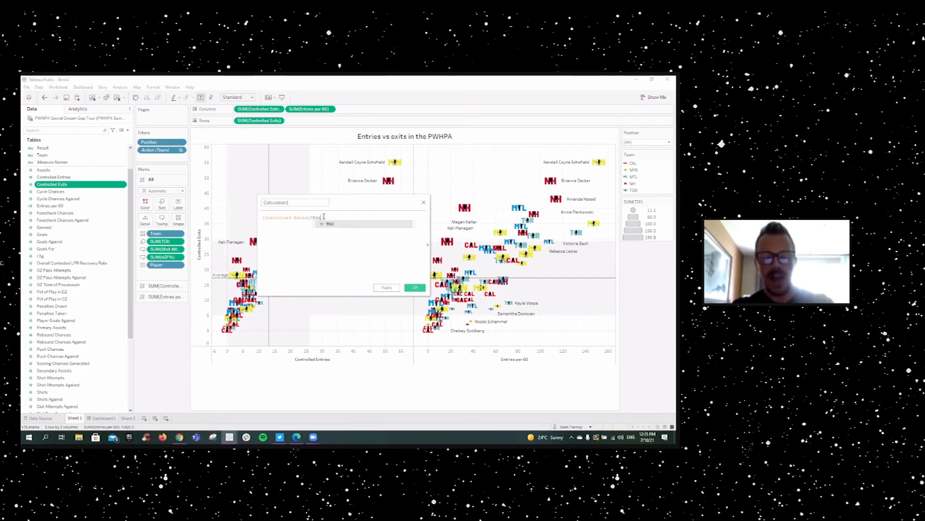
left_click(330, 223)
type(")")
left_click(263, 218)
type("(")
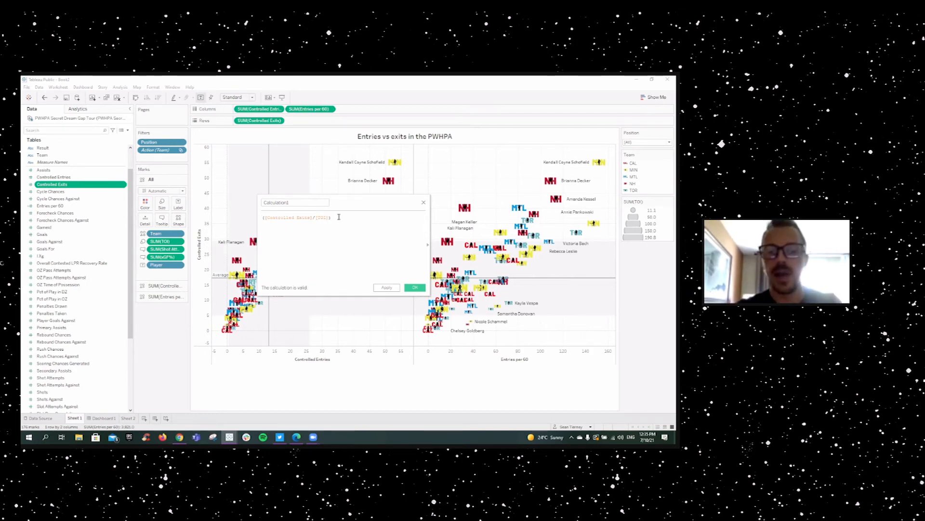
type("*60")
Name the exits calculation "Exits per 60" and save it
double_click(296, 204)
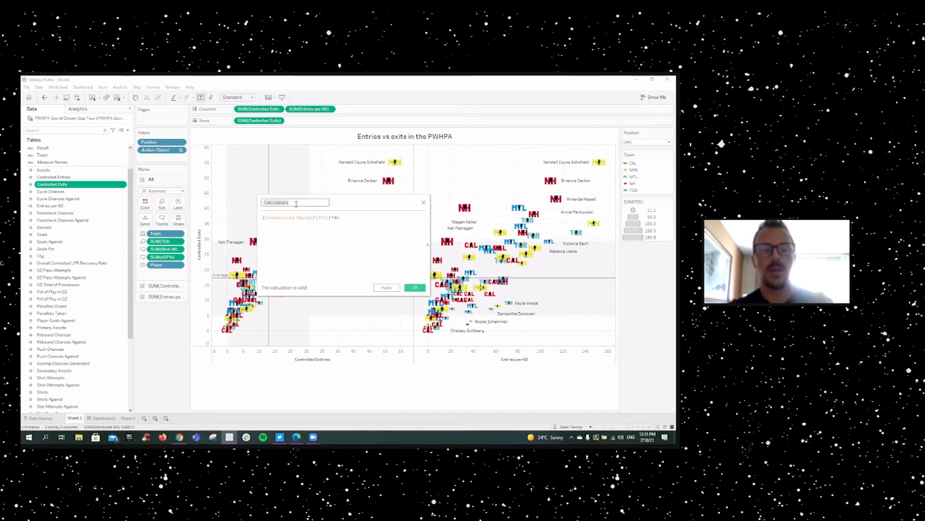
type("Exits per 60")
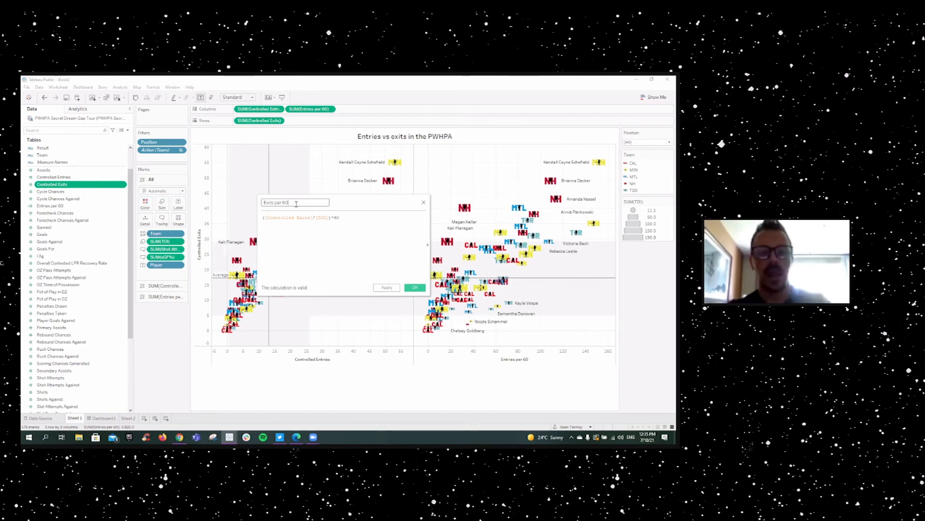
left_click(387, 289)
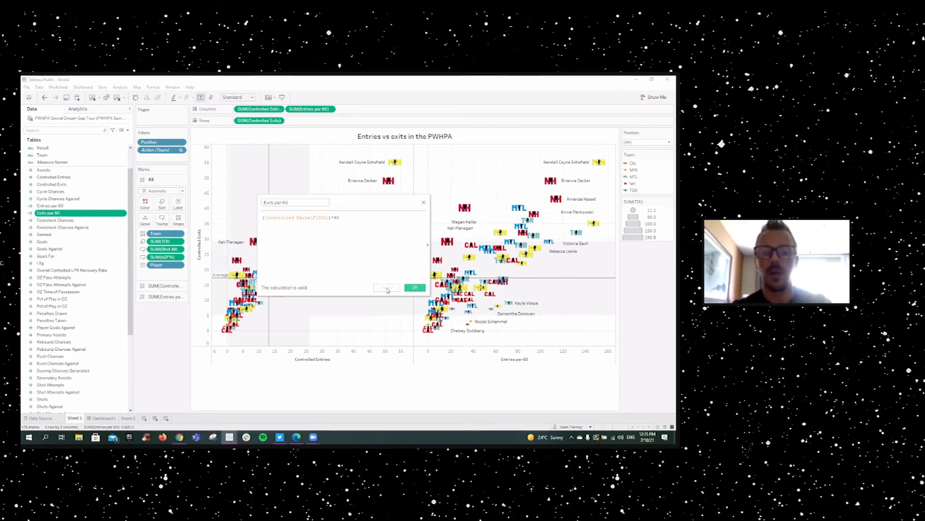
left_click(415, 288)
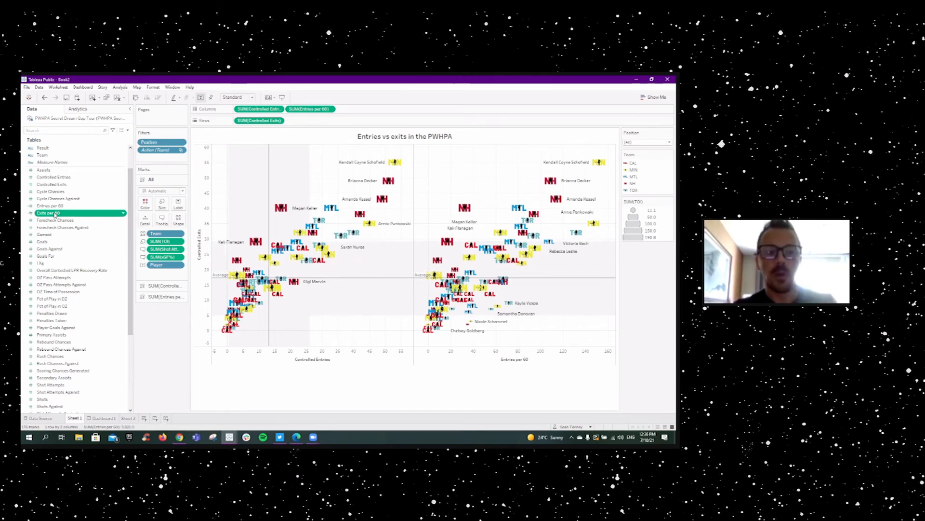
Add Exits per 60 to the rows and remove Controlled Entries and Controlled Exits from the chart
left_click_drag(56, 214, 314, 122)
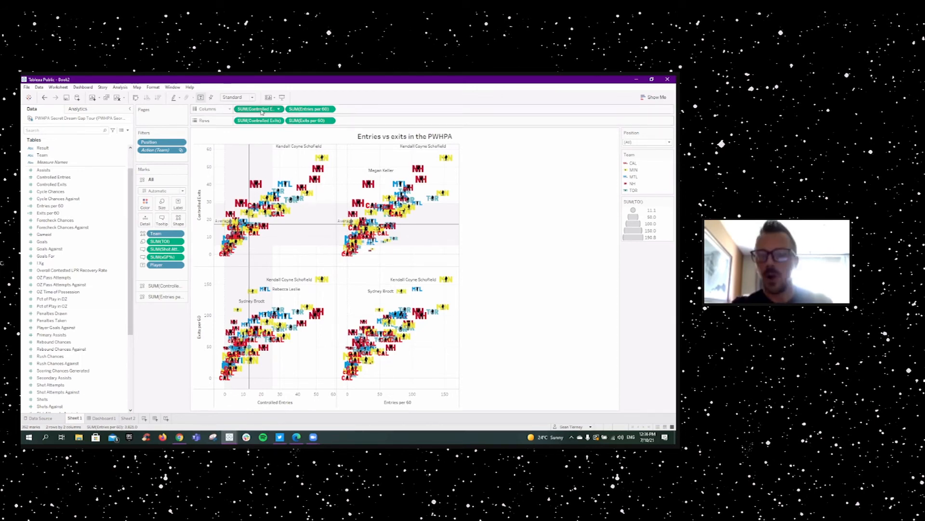
left_click_drag(261, 110, 72, 181)
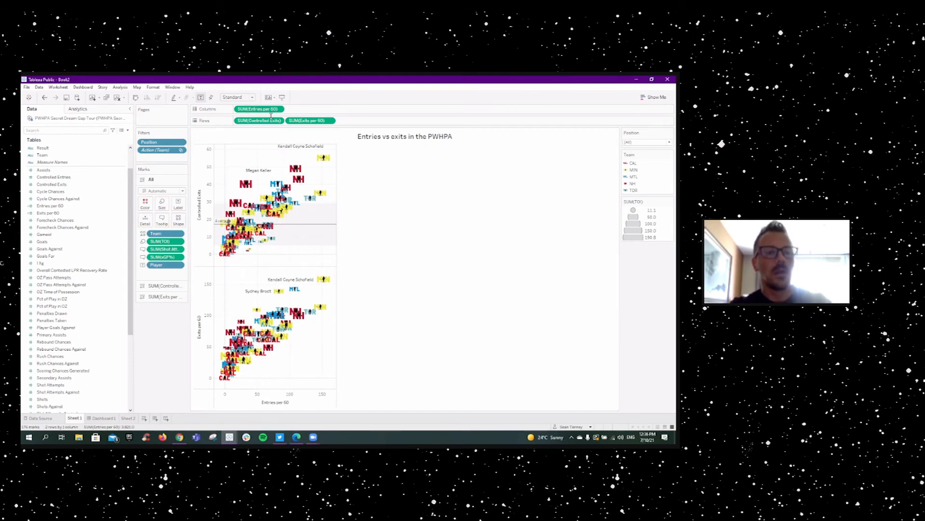
left_click_drag(79, 228, 79, 228)
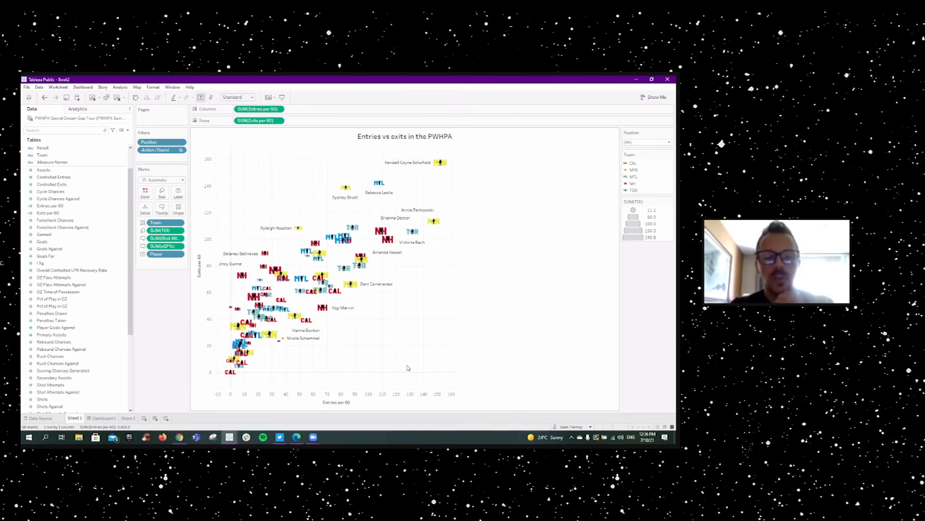
Add an average reference line without a label to the Entries per 60 axis
mouse_move(306, 302)
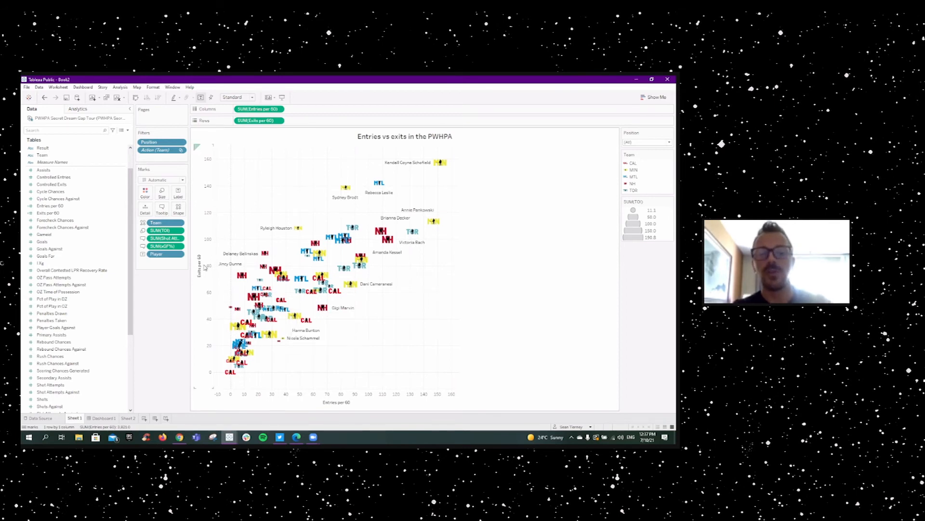
right_click(370, 402)
left_click(388, 395)
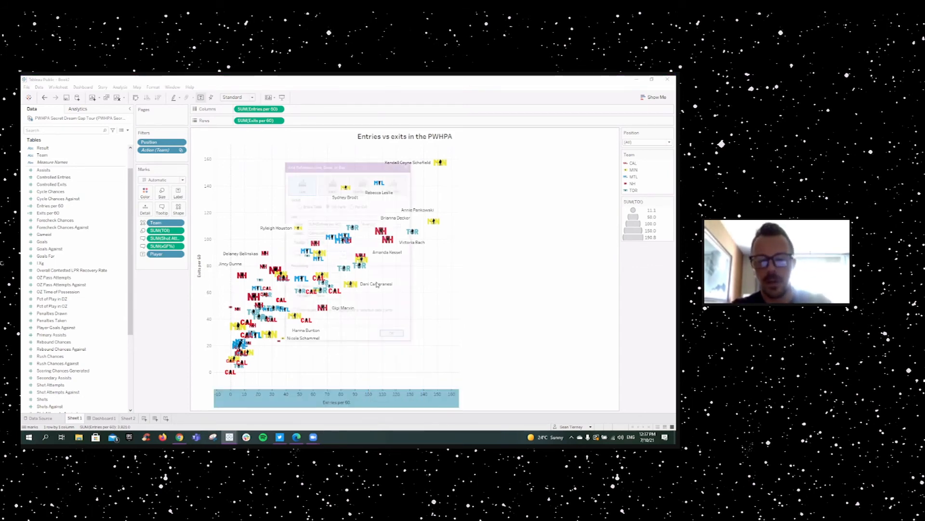
left_click(329, 232)
left_click(316, 239)
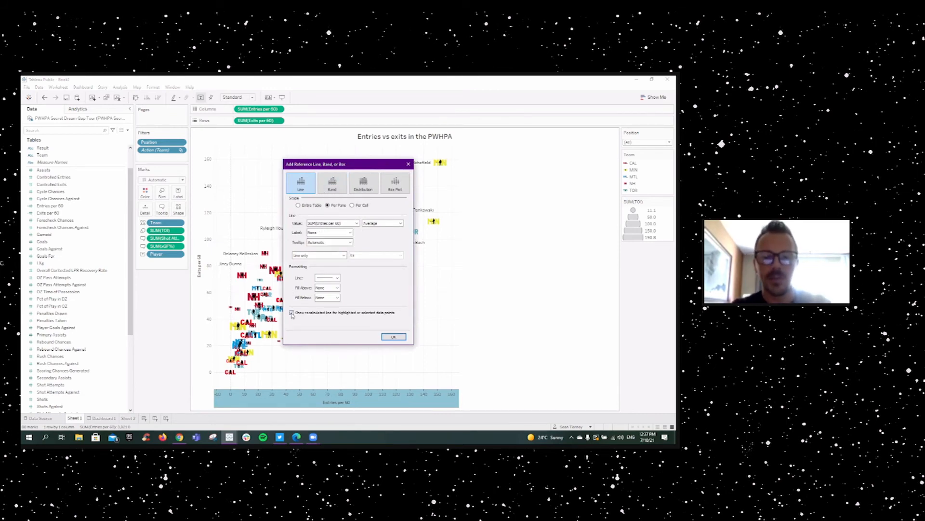
left_click(393, 337)
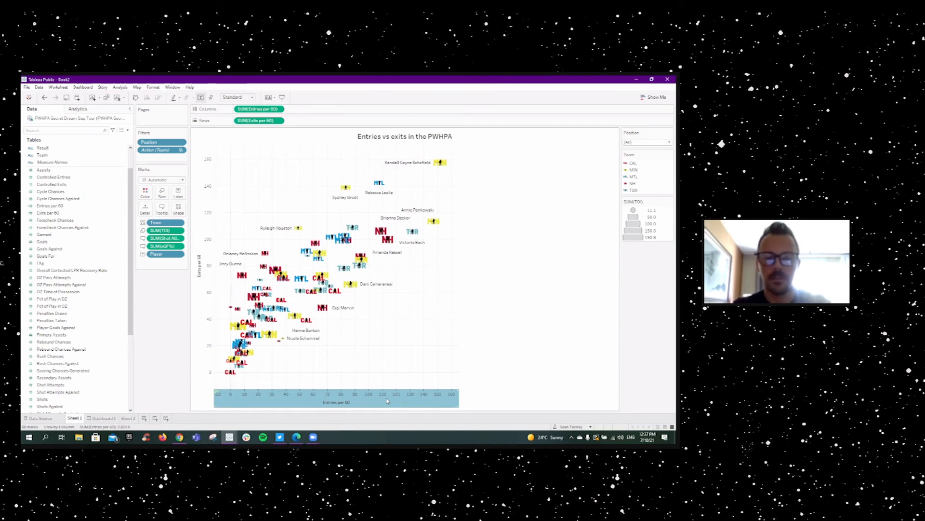
Add a -1,1 standard deviation distribution band to the Entries per 60 axis, with no label and the recalculated band turned off
right_click(387, 401)
left_click(405, 381)
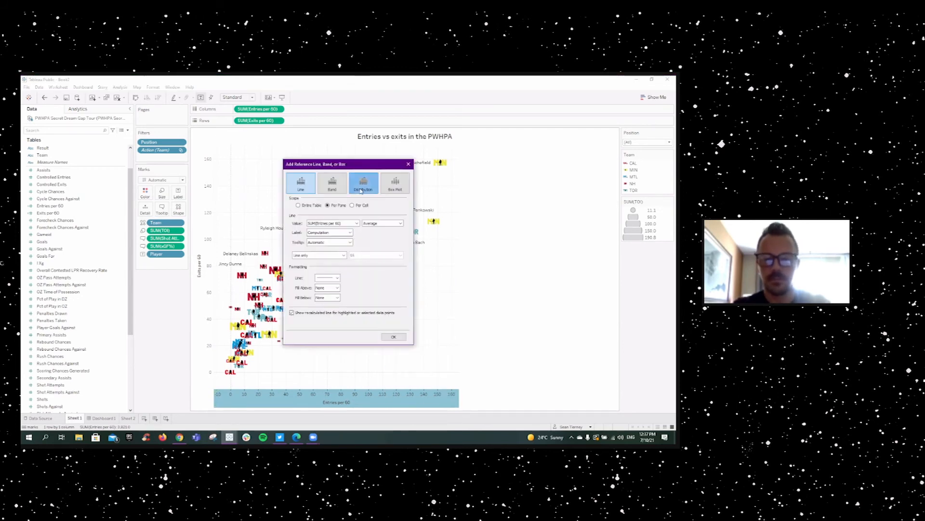
left_click(369, 179)
left_click(367, 223)
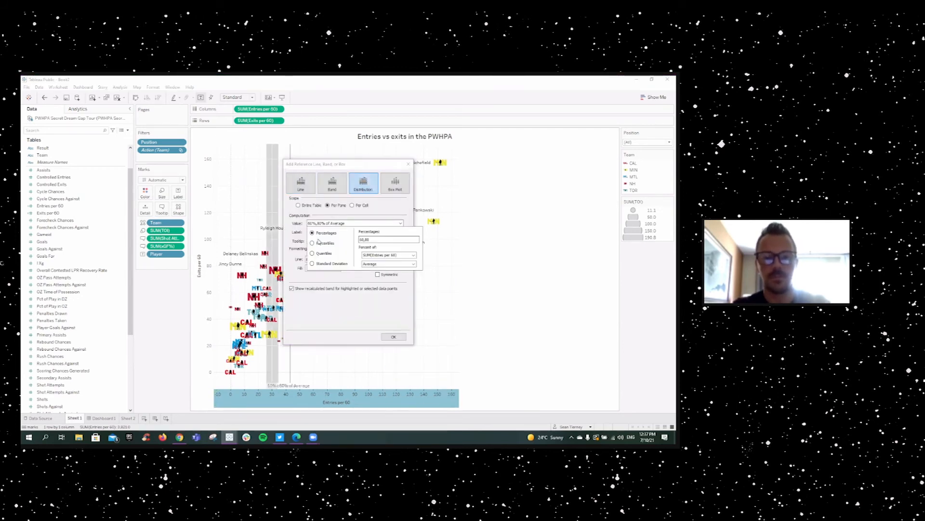
left_click(321, 264)
left_click(311, 290)
left_click(327, 268)
left_click(316, 291)
left_click(337, 232)
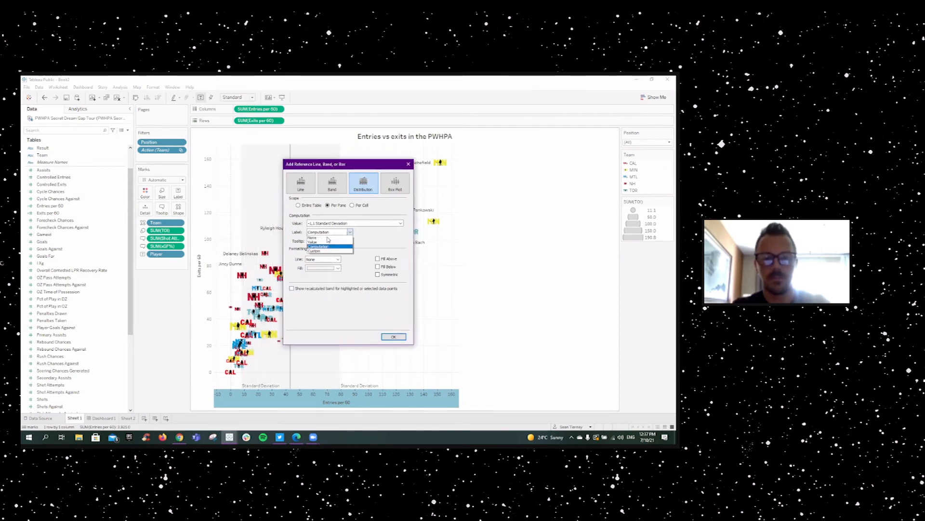
left_click(324, 237)
left_click(393, 336)
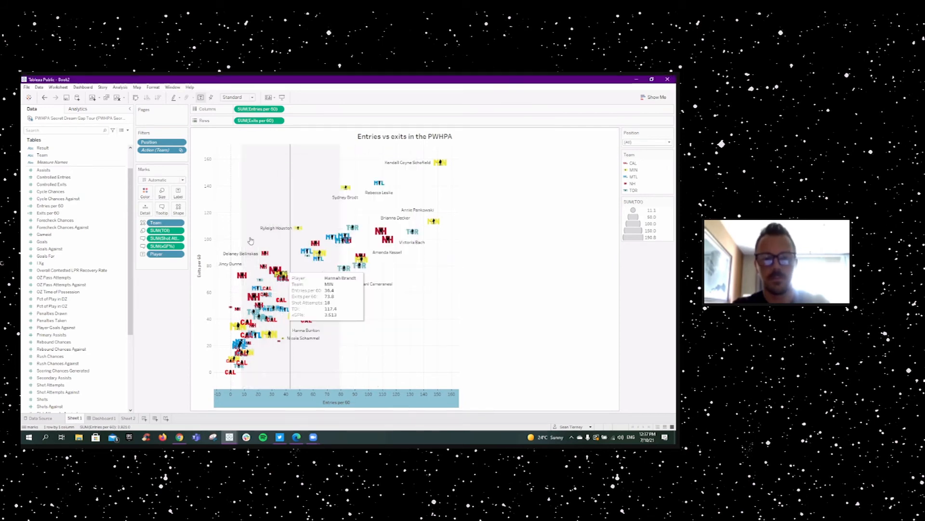
Add an average reference line without a label to the Exits per 60 axis
right_click(203, 219)
left_click(219, 269)
left_click(318, 233)
left_click(321, 237)
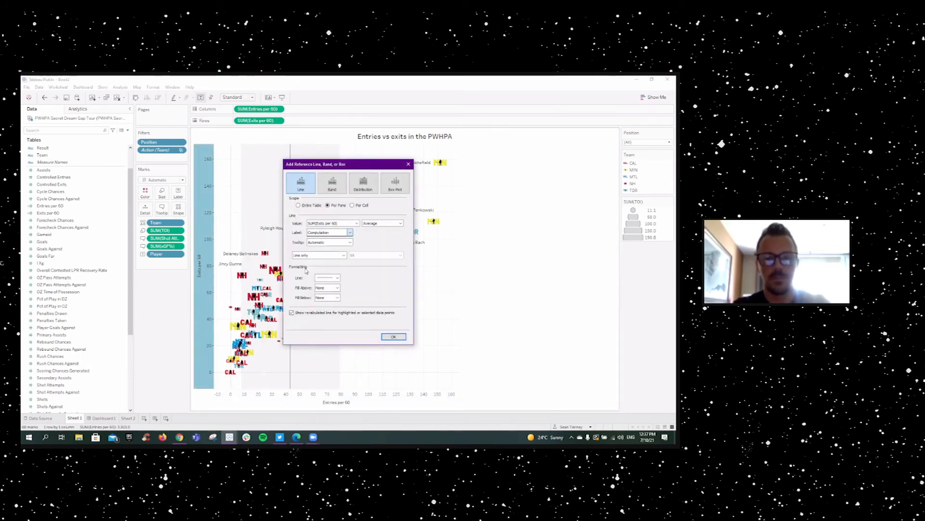
left_click(392, 336)
Add a -1,1 standard deviation distribution band to the Exits per 60 axis, with a lighter fill, no label and the recalculated band turned off
right_click(205, 208)
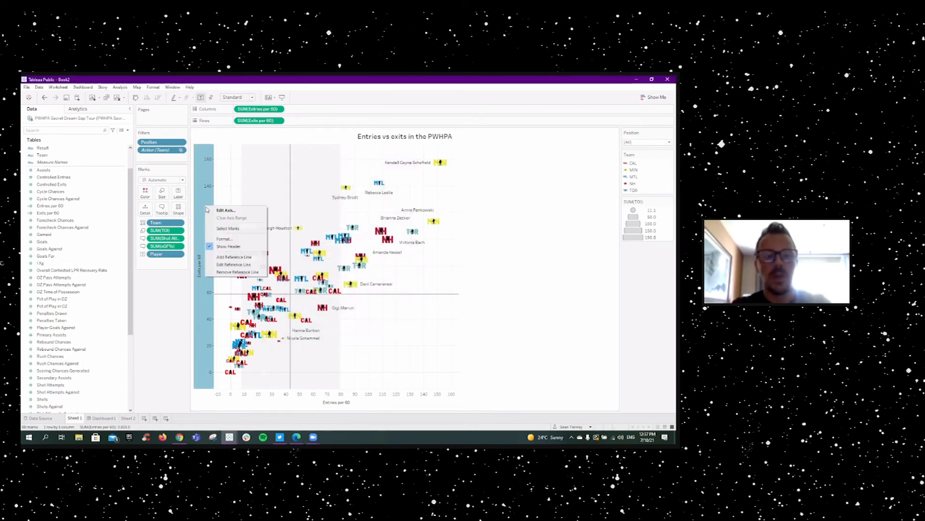
left_click(236, 258)
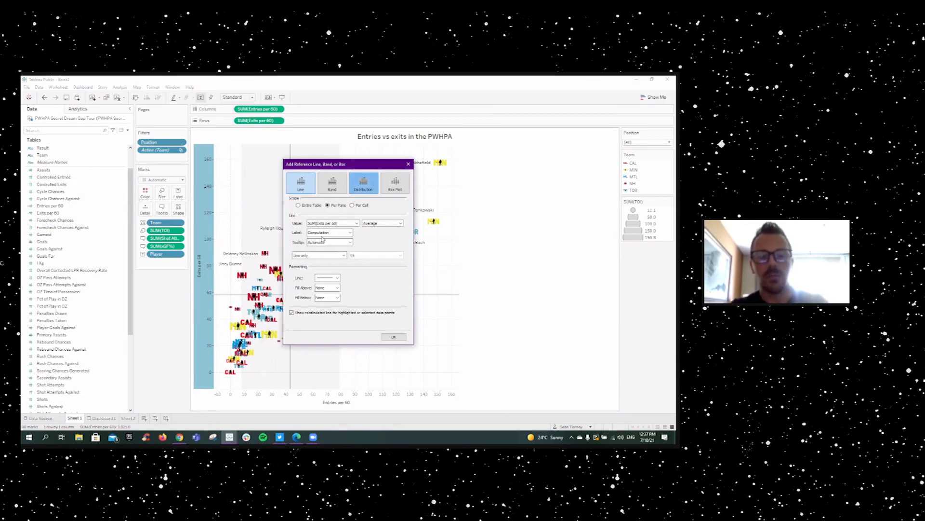
left_click(330, 224)
left_click(324, 264)
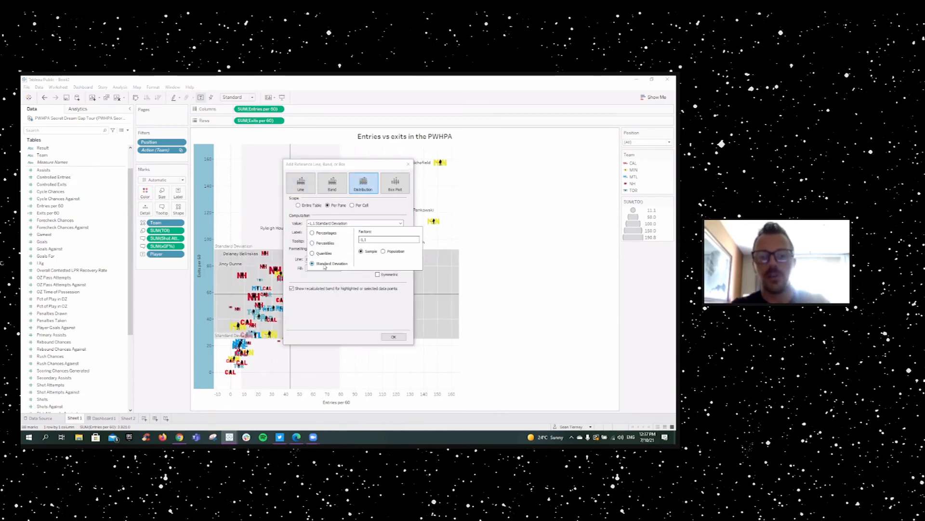
left_click(335, 290)
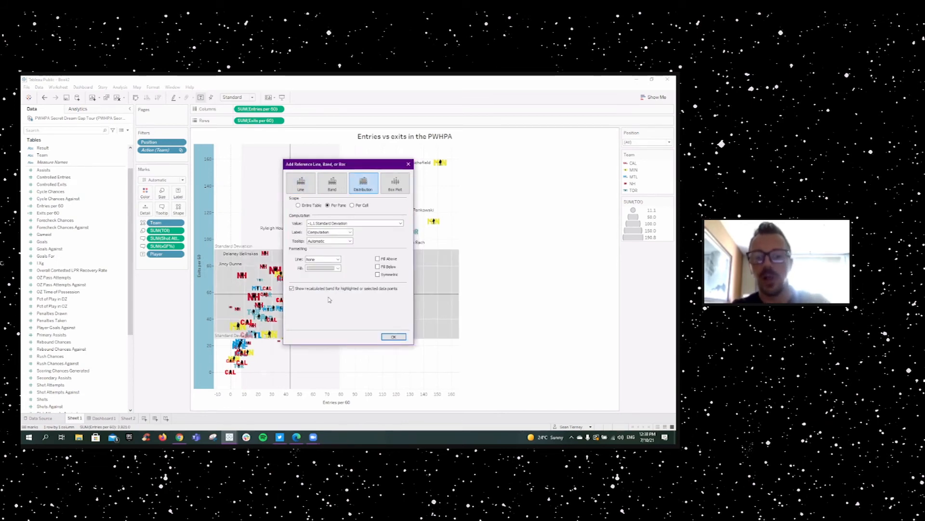
left_click(322, 269)
left_click(317, 292)
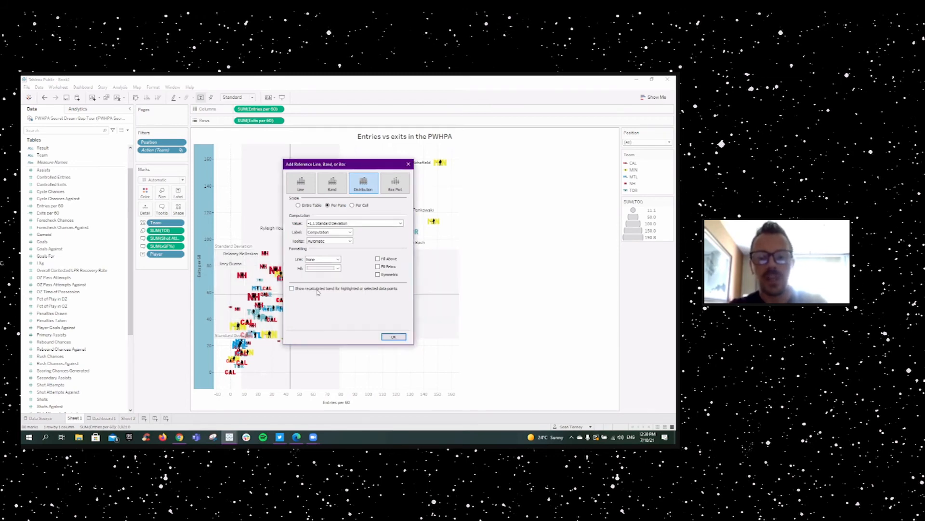
left_click(330, 232)
left_click(321, 238)
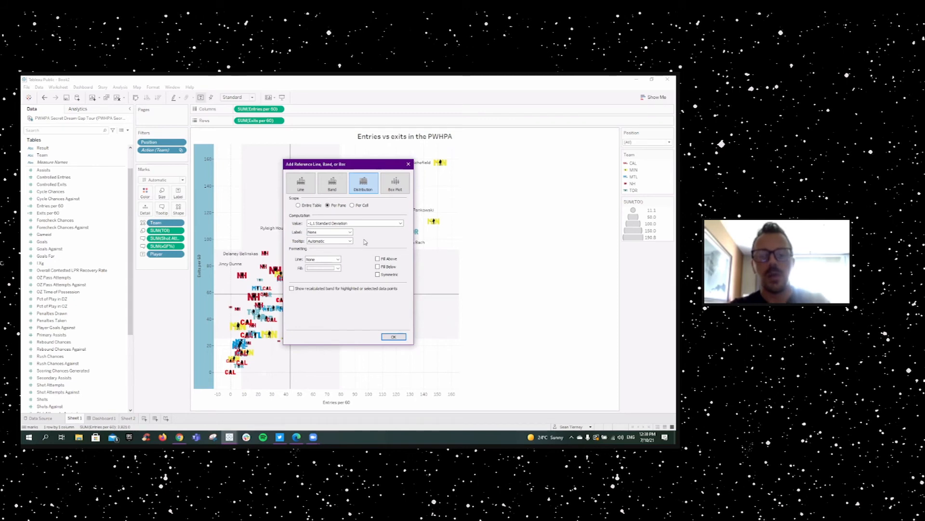
left_click(391, 337)
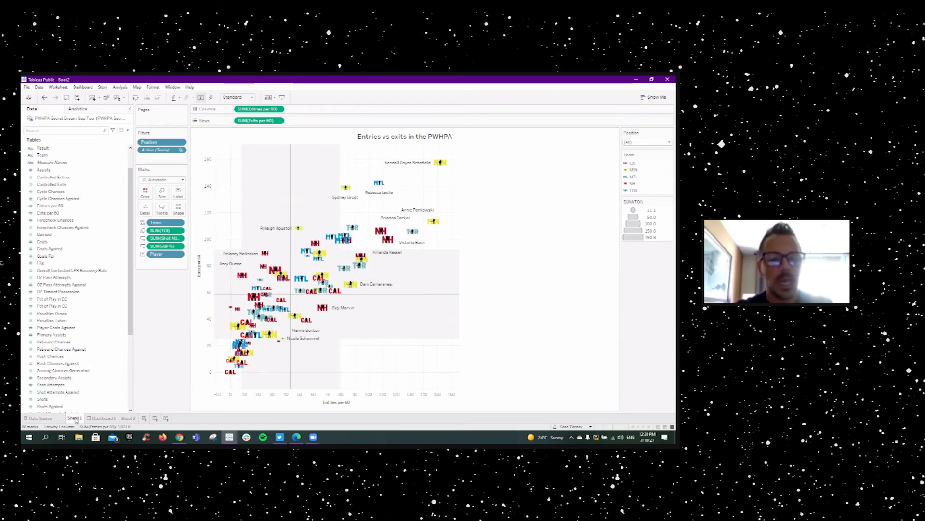
Show trend lines on the entries versus exits scatter plot in Dashboard 1
mouse_move(75, 421)
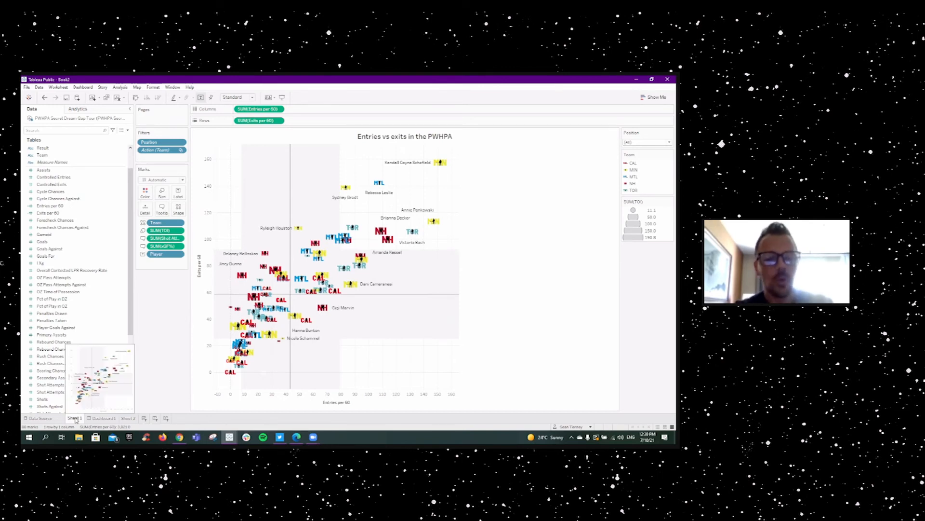
left_click(98, 419)
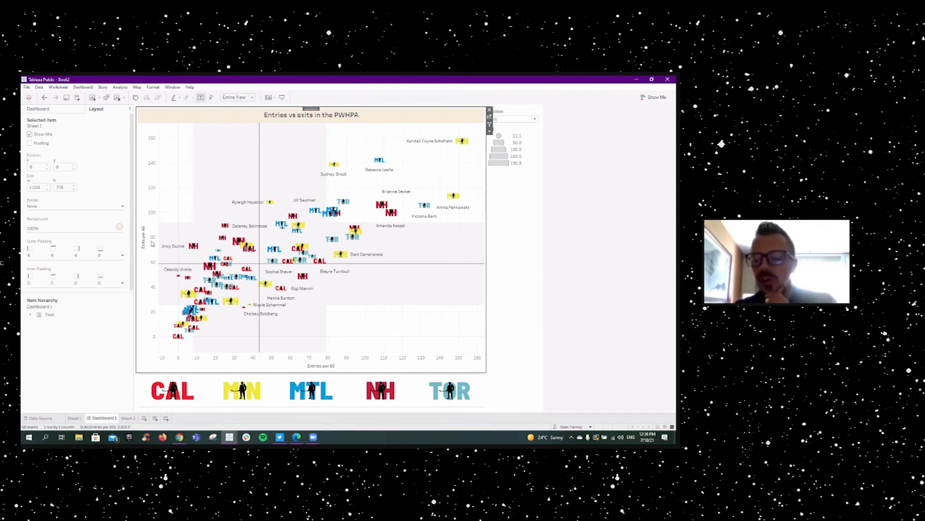
right_click(427, 182)
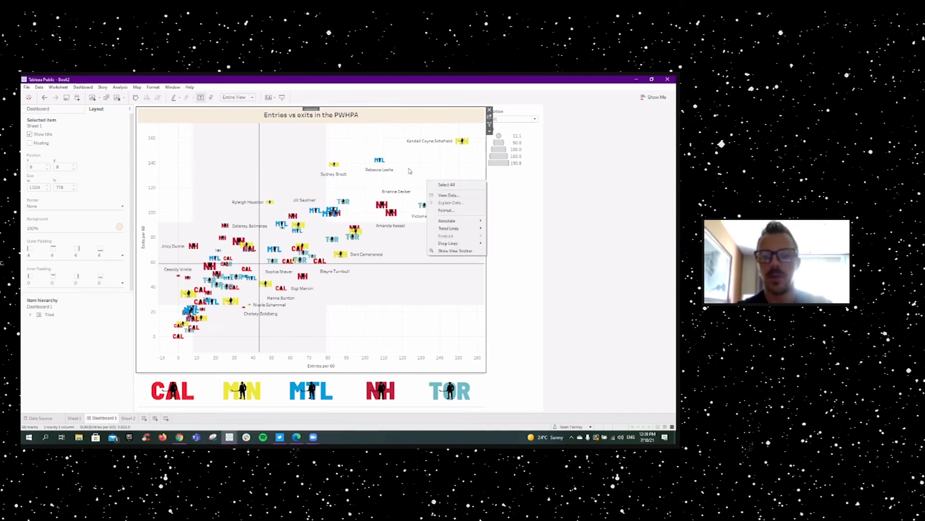
right_click(410, 171)
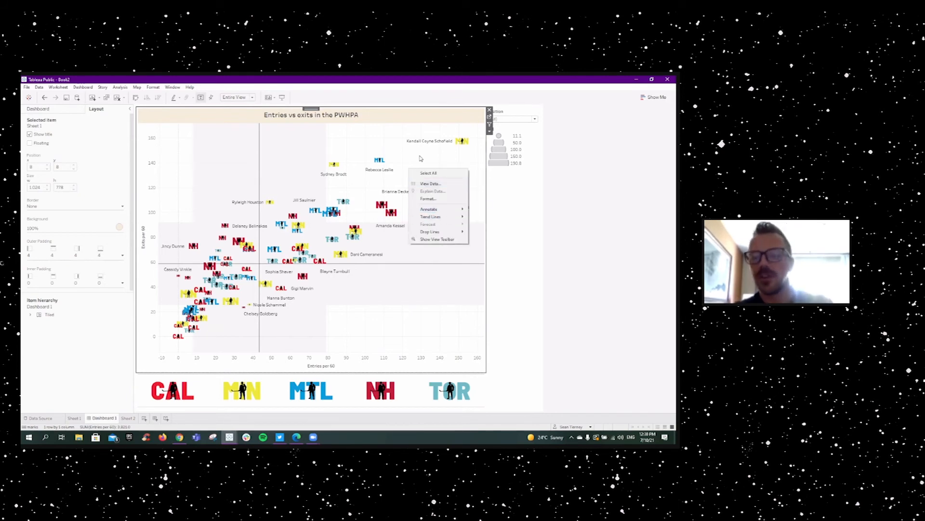
mouse_move(440, 221)
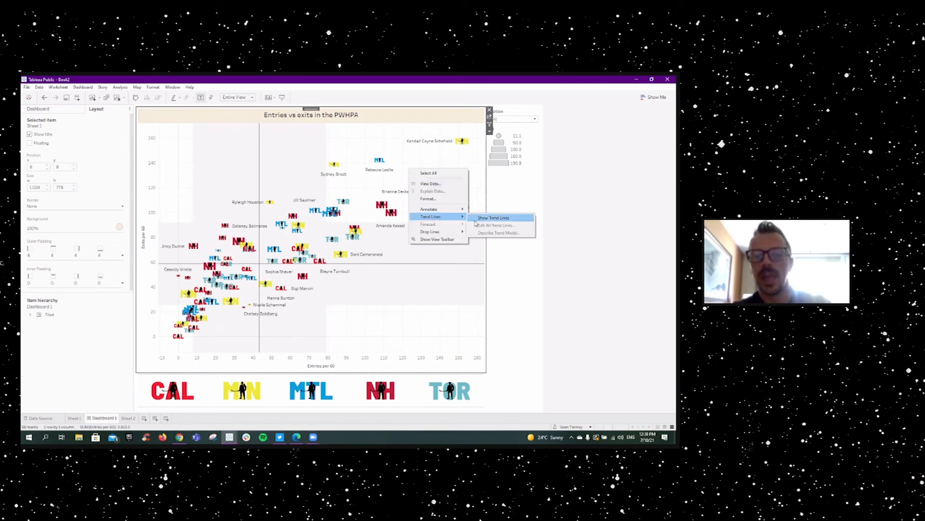
left_click(490, 218)
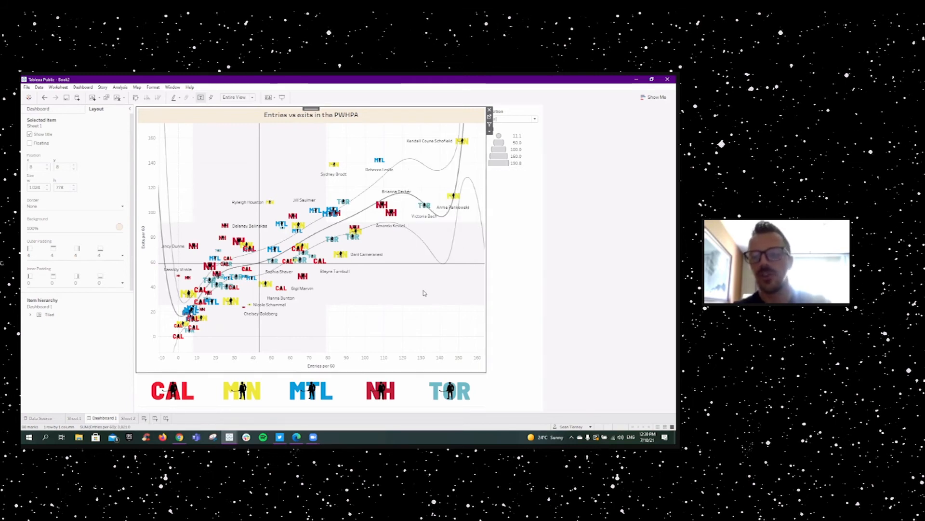
Change the model type of the scatter plot's trend lines to Linear
mouse_move(415, 208)
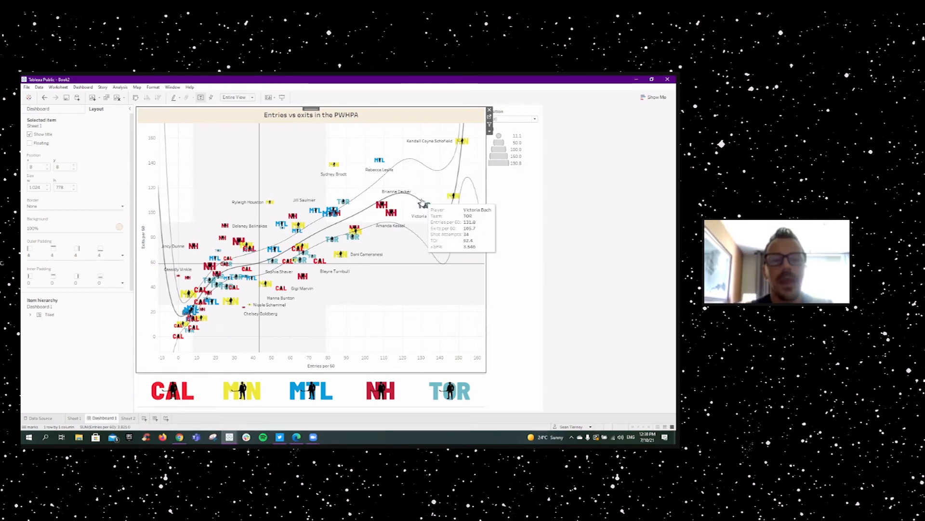
mouse_move(356, 219)
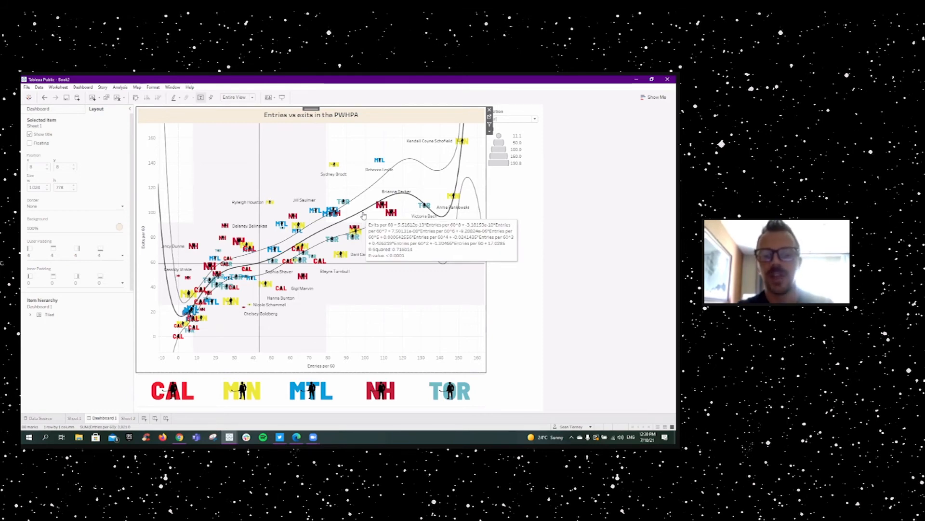
right_click(366, 217)
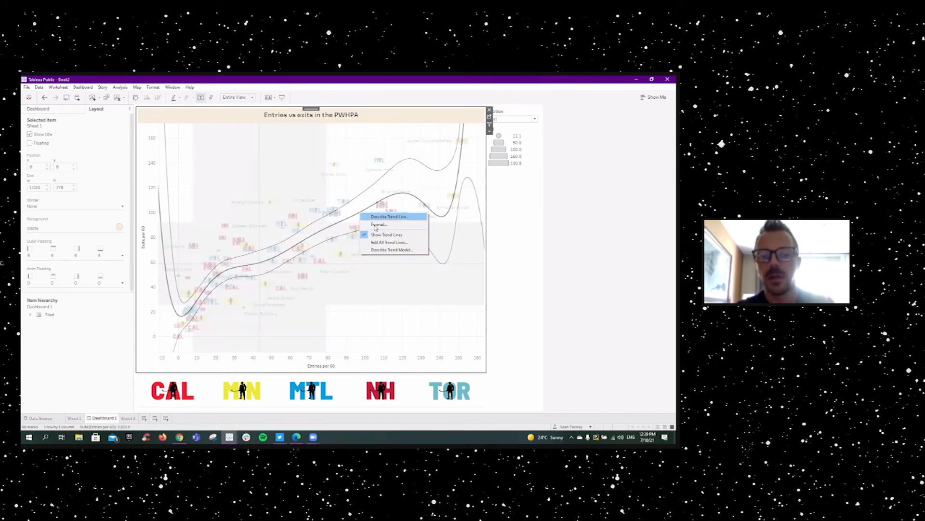
left_click(386, 243)
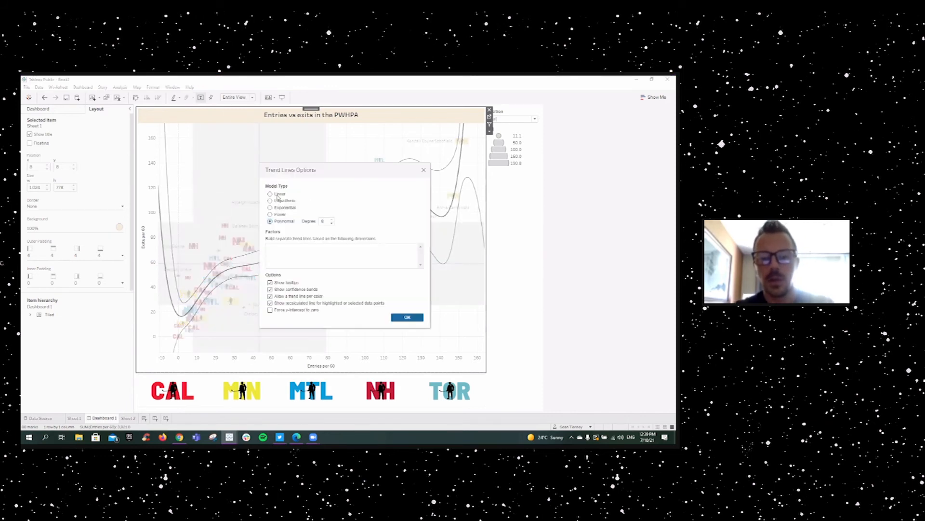
left_click(275, 194)
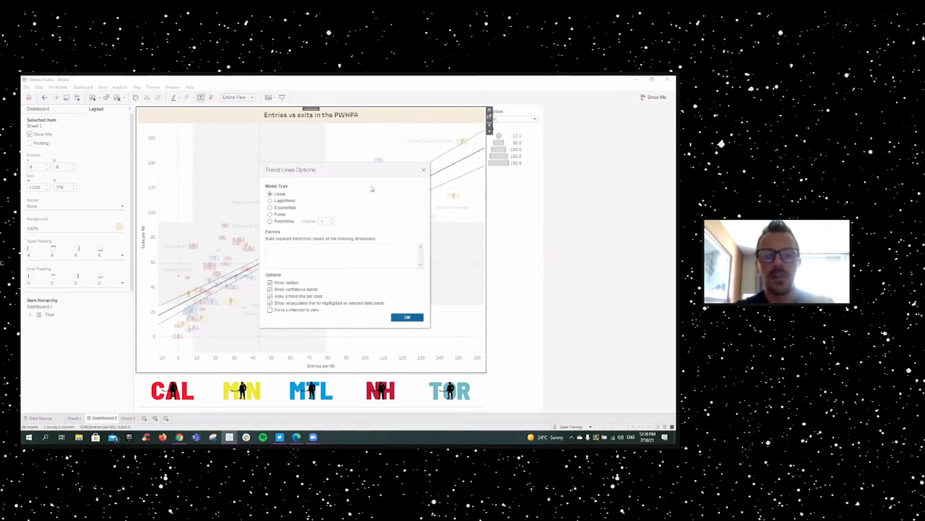
left_click(408, 318)
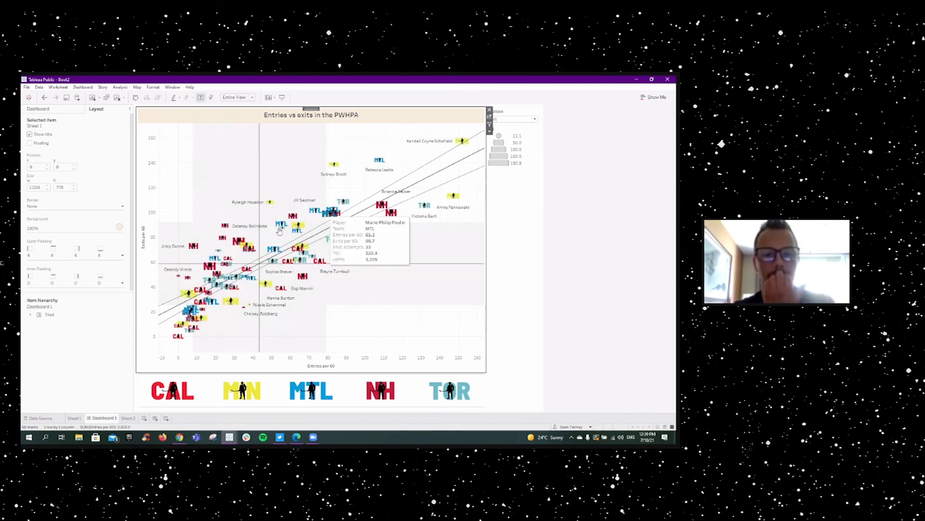
Filter the scatter plot by each team logo in turn, from CAL, MIN, MTL and NH to TOR, to check the trend lines
mouse_move(443, 174)
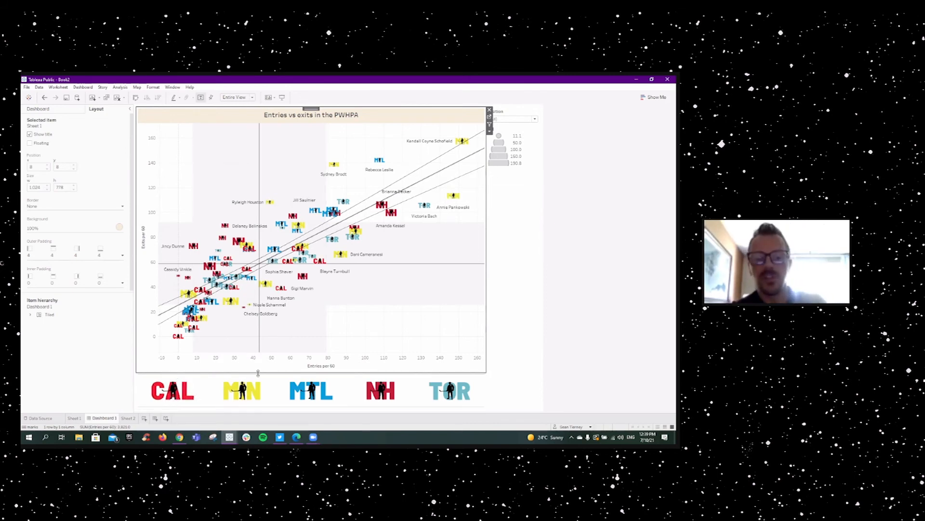
left_click(158, 392)
left_click(158, 391)
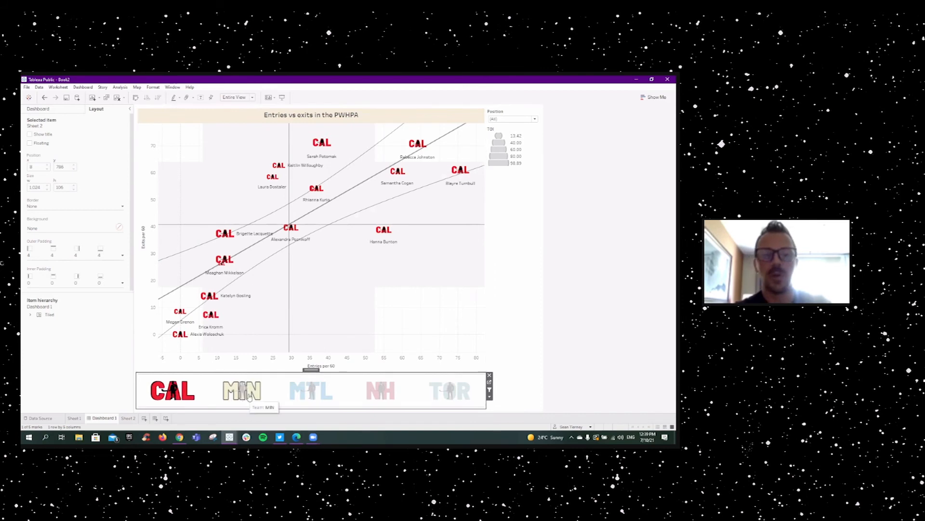
left_click(250, 397)
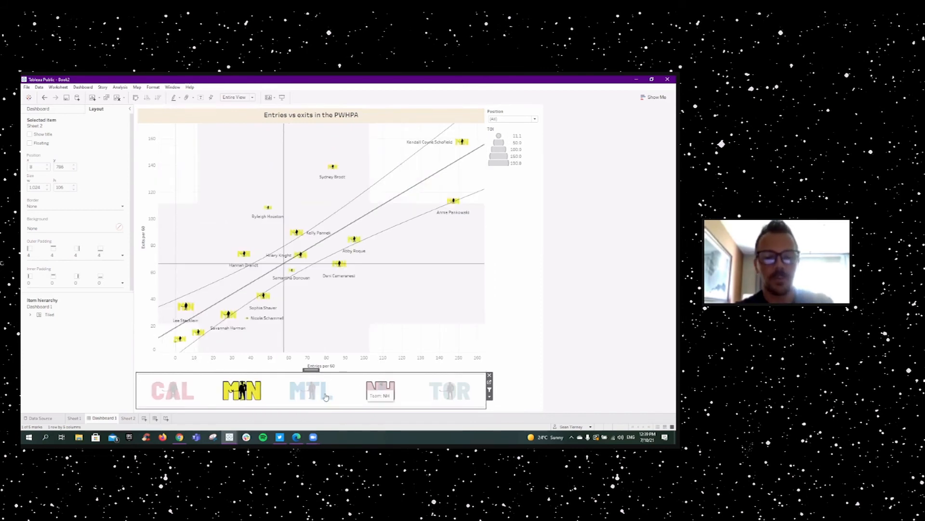
left_click(324, 396)
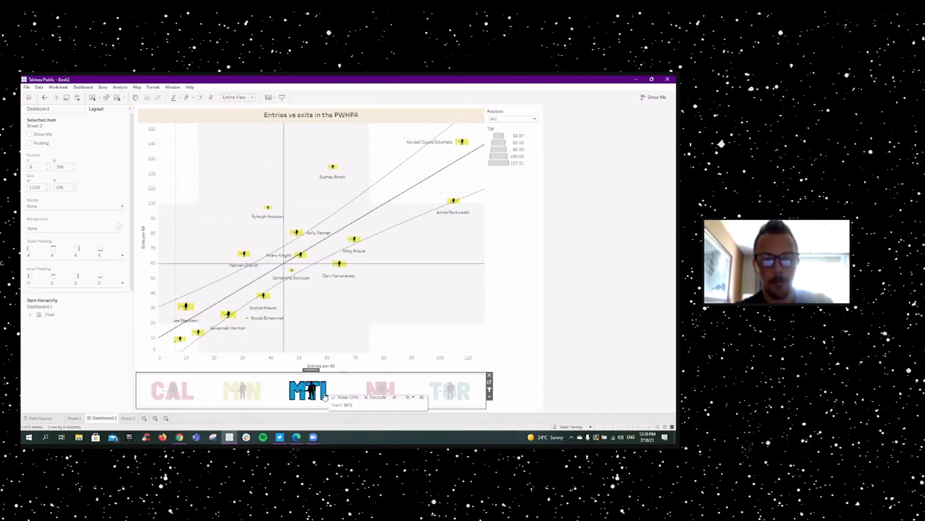
left_click(388, 386)
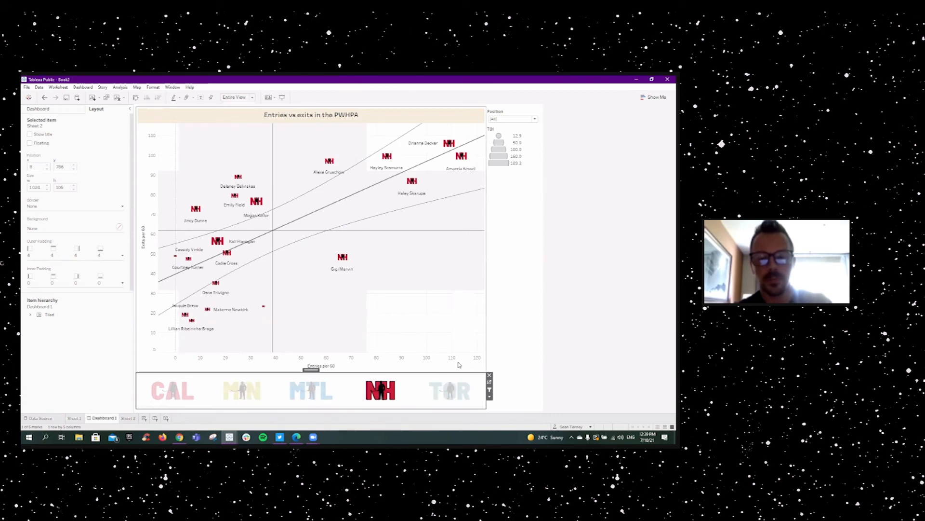
left_click(461, 393)
left_click(423, 321)
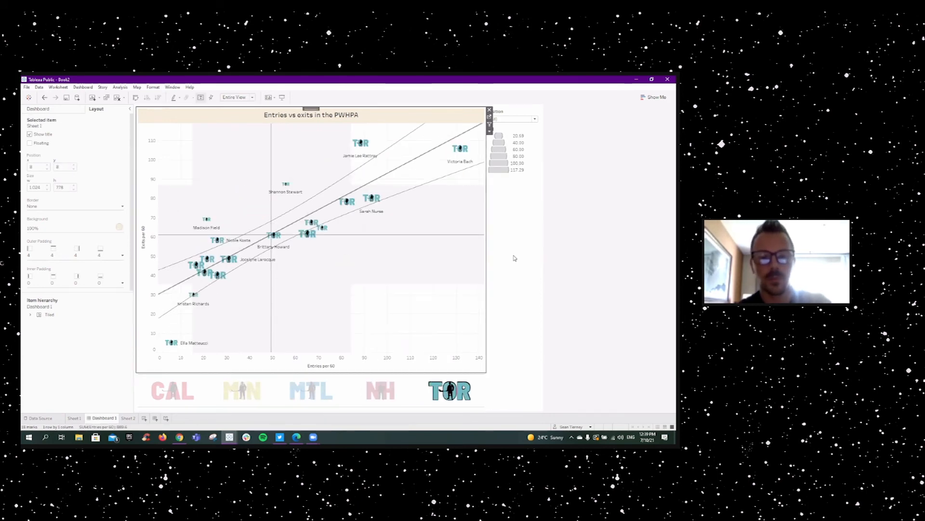
left_click(561, 208)
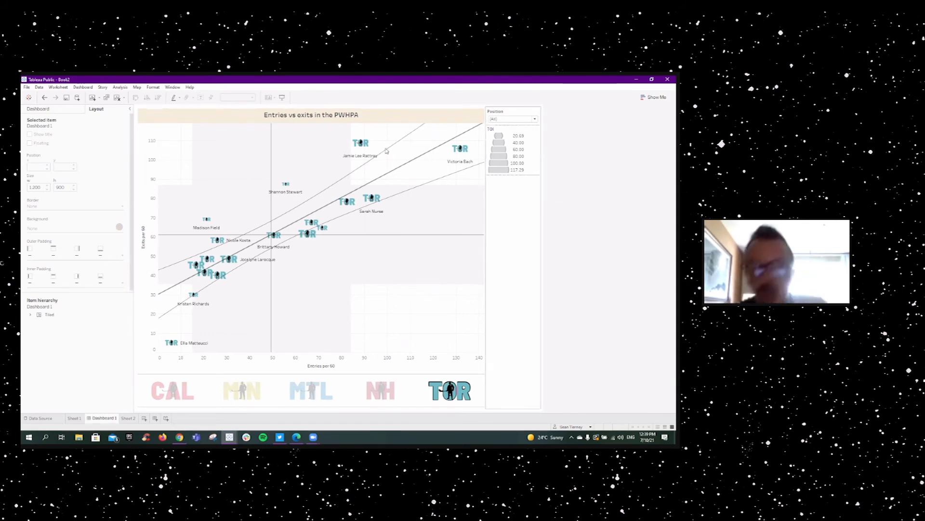
Set the layout mode for new dashboard objects to Floating
left_click(70, 110)
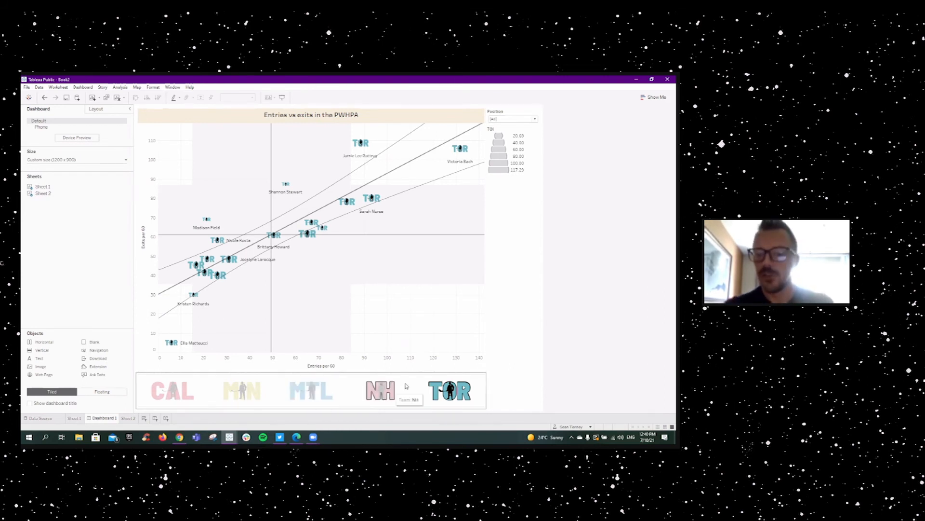
left_click(484, 235)
left_click(578, 206)
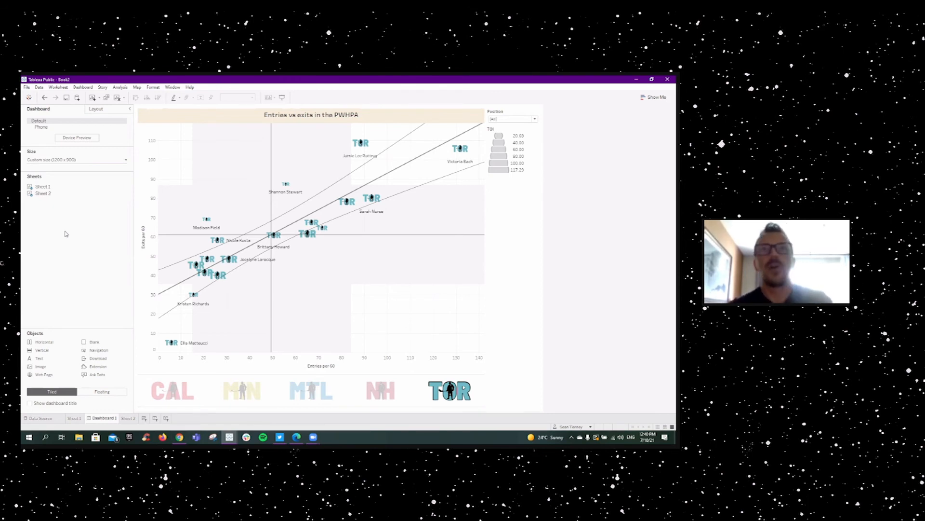
left_click(110, 393)
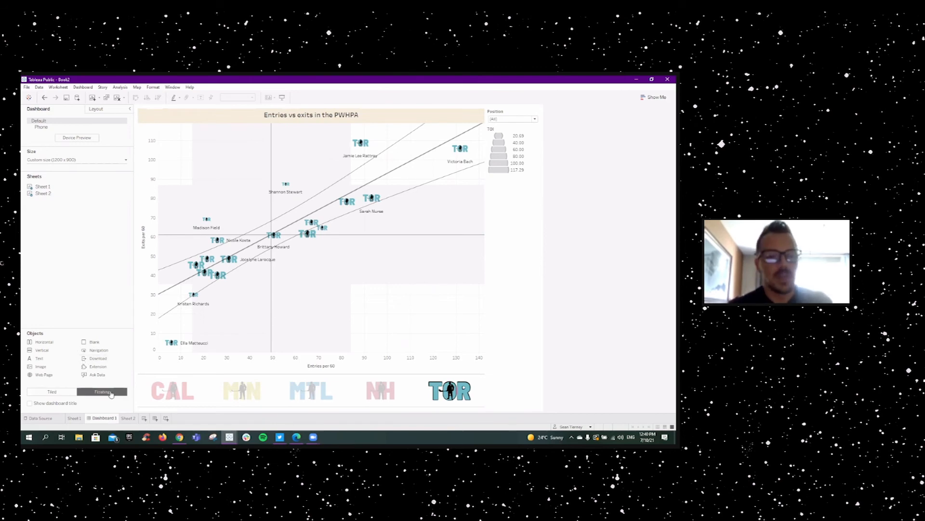
left_click(203, 167)
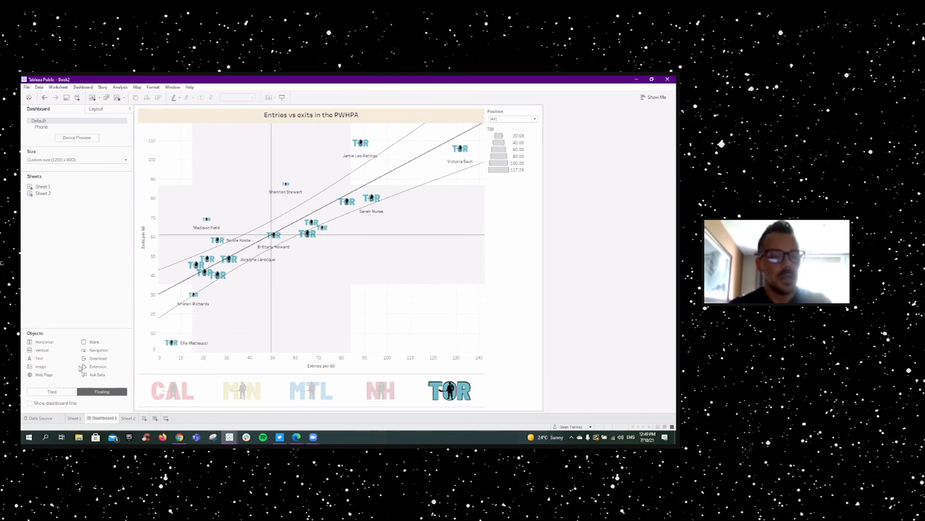
left_click_drag(42, 186, 83, 284)
left_click(62, 395)
left_click(93, 392)
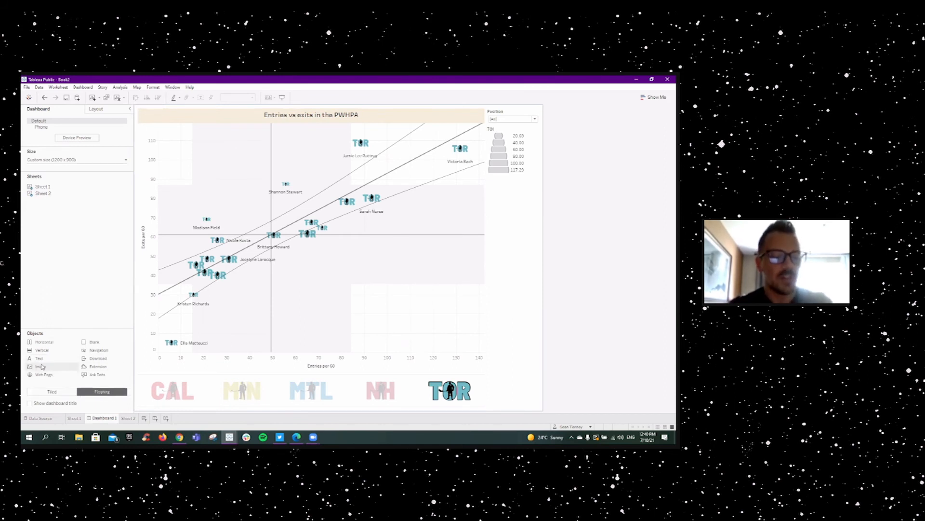
Add a floating text label "High exits, low entries" in the scatter plot's upper-left quadrant
left_click_drag(39, 358, 183, 144)
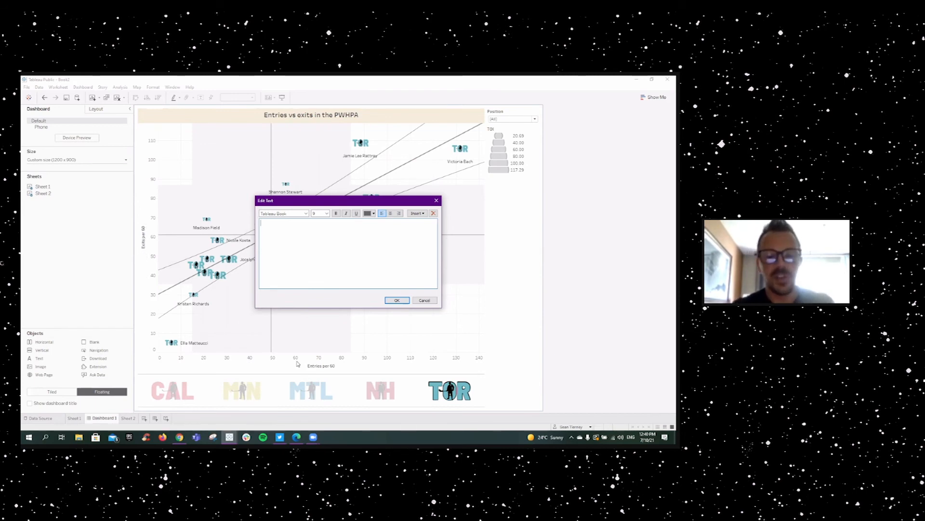
type("High exit")
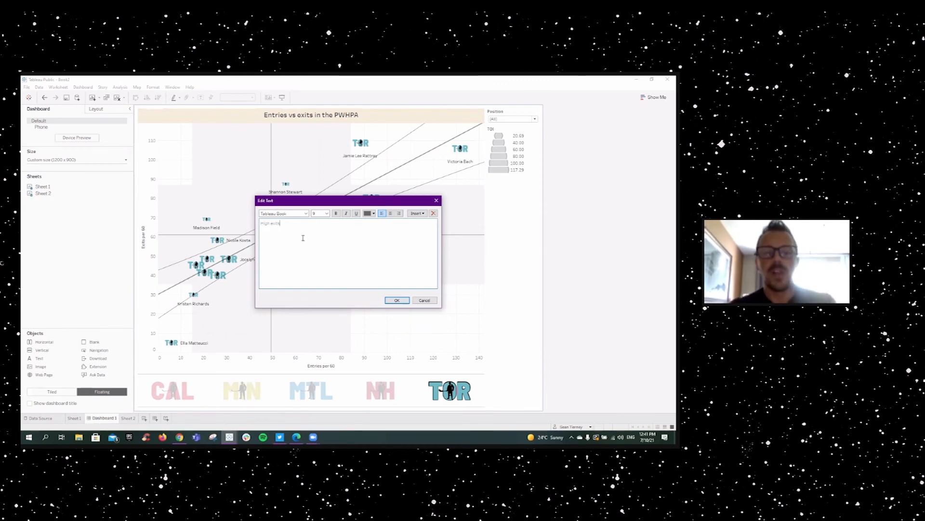
type("s, hi")
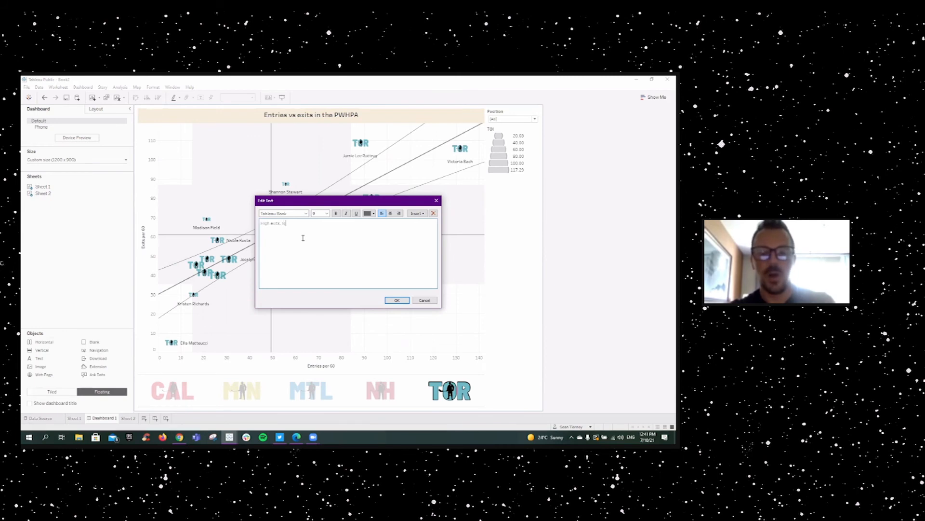
type("w entries")
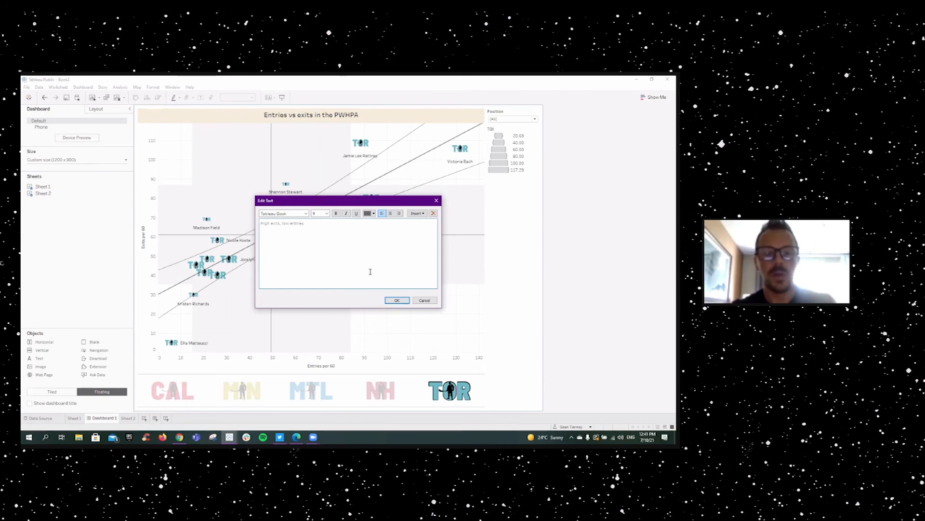
left_click(394, 301)
left_click(229, 151)
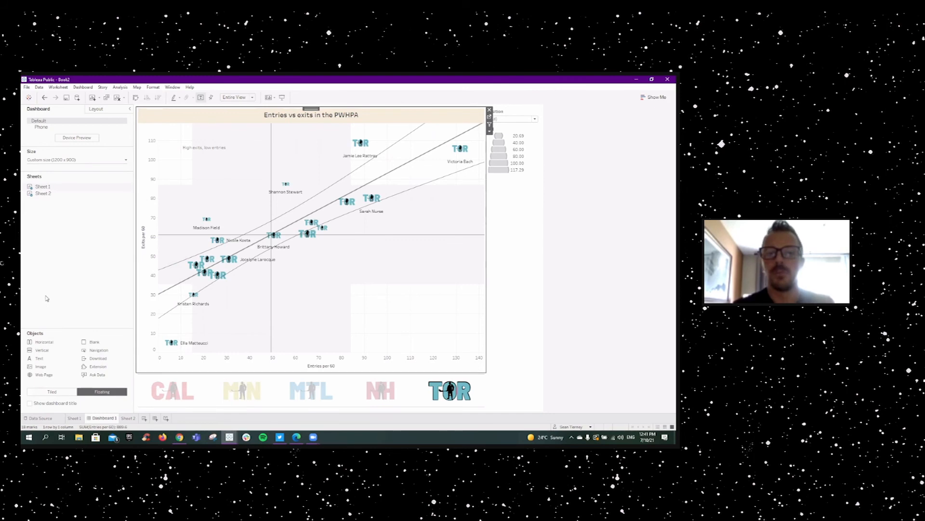
Add a floating text label "Low exits, low entries" in the scatter plot's lower-left quadrant
left_click_drag(42, 350, 184, 323)
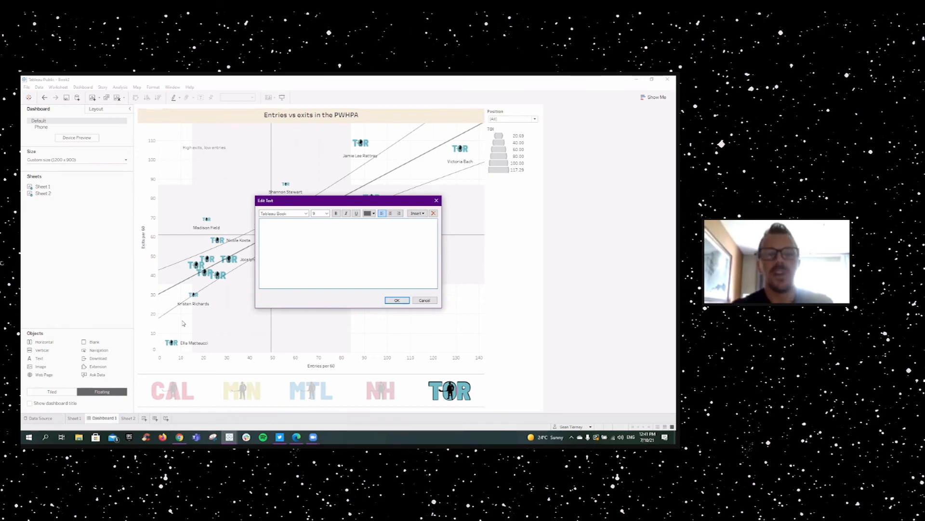
type("Low exits, low entries")
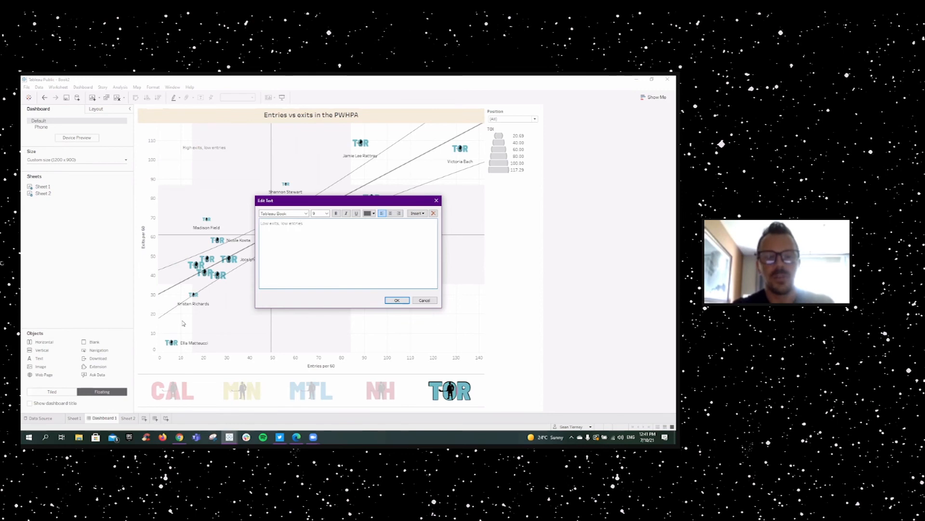
left_click(397, 300)
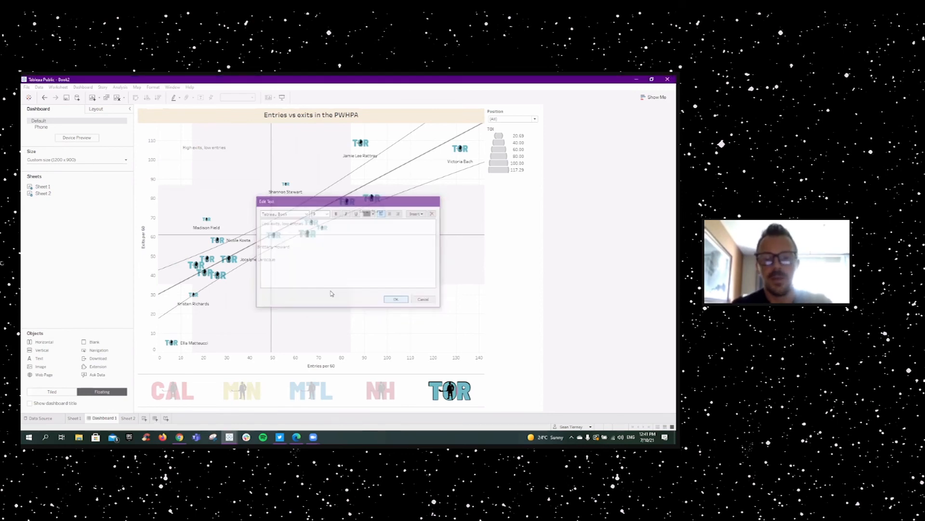
Add a floating text label "High exits, high entries" in the scatter plot's upper-right quadrant
left_click_drag(41, 342, 413, 144)
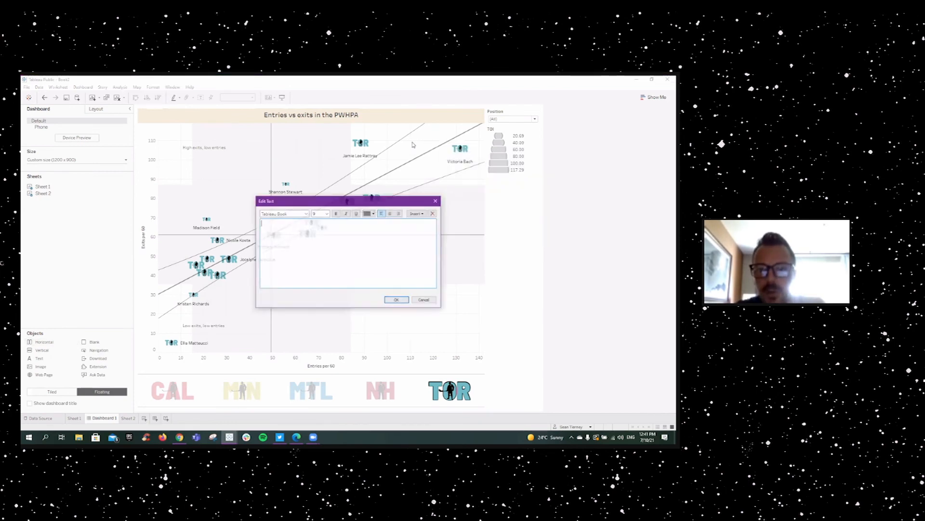
type("High exits, High entries")
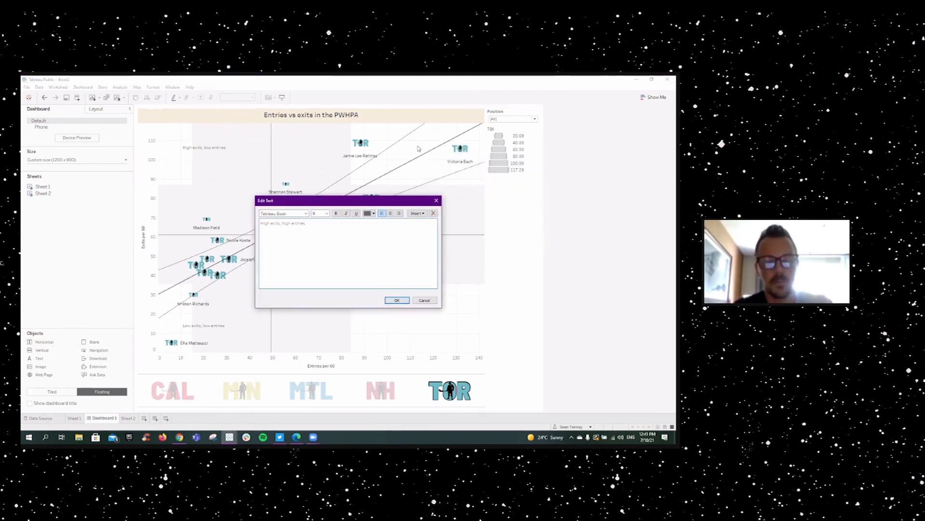
left_click(397, 299)
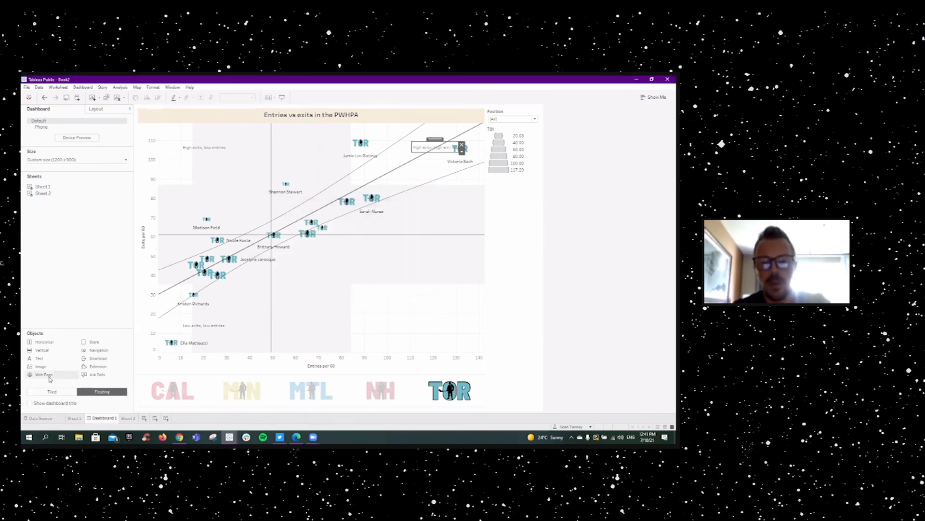
Add a floating text label "High entries, low exits" in the scatter plot's lower-right quadrant
left_click_drag(41, 361, 413, 324)
type("High entries, low exits")
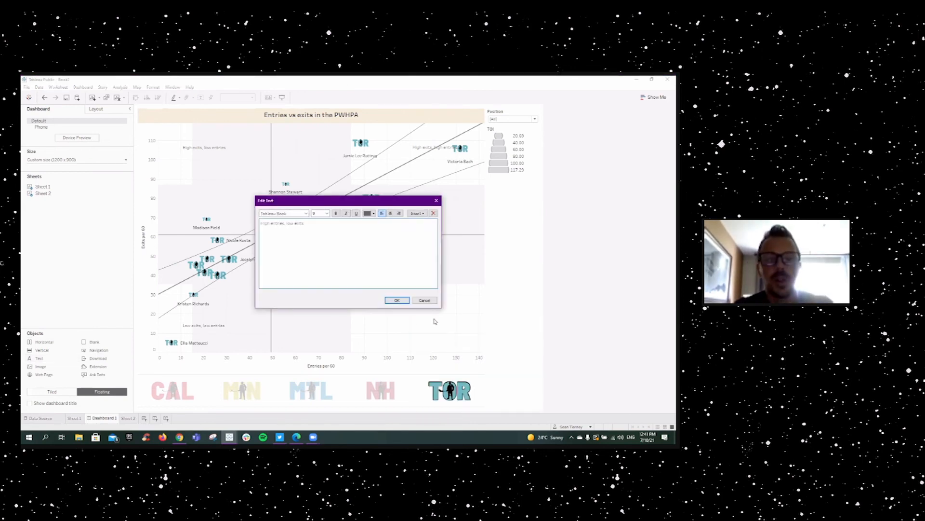
left_click(390, 299)
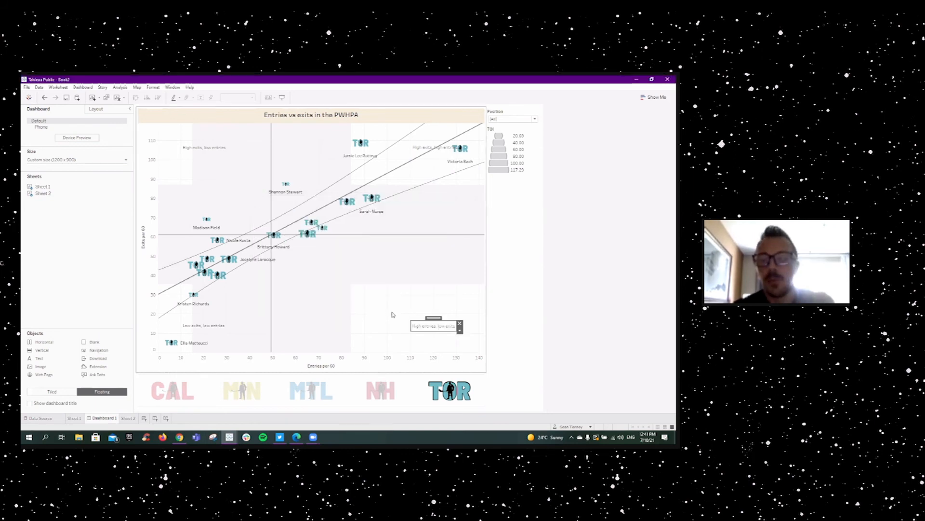
Nudge the two lower quadrant labels slightly down so that they line up with each other
left_click(422, 327)
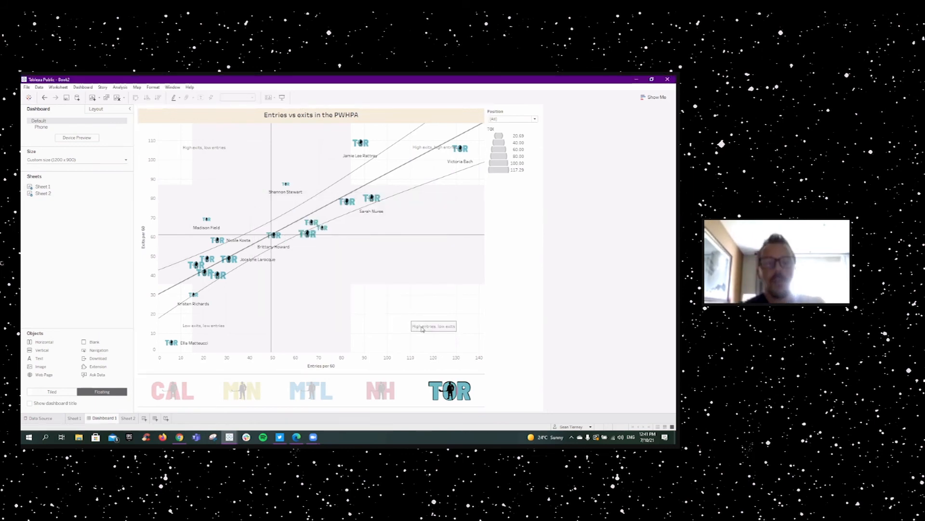
left_click(207, 329)
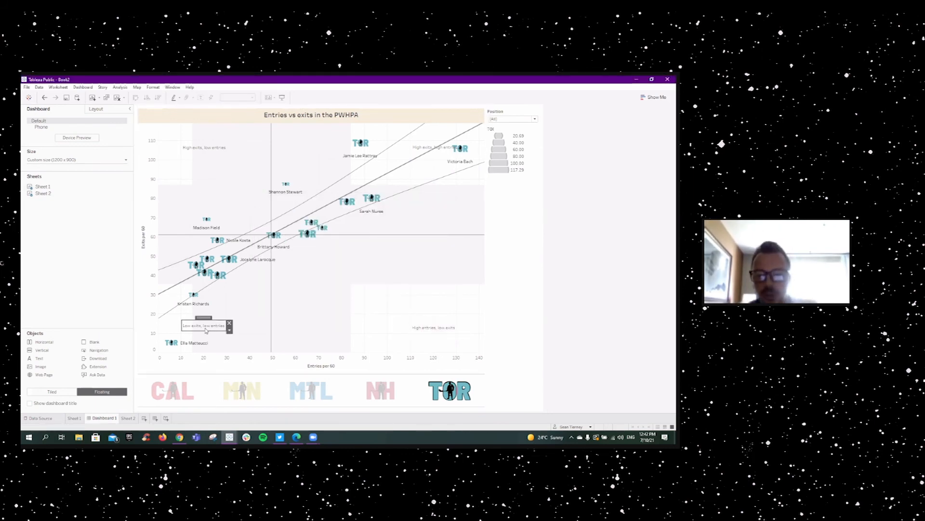
left_click_drag(206, 331, 206, 332)
left_click(436, 306)
left_click(436, 306)
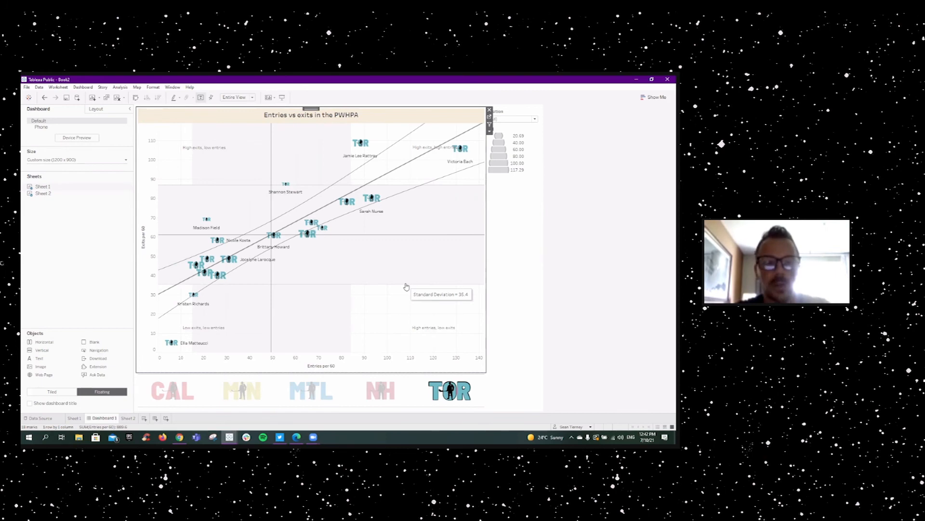
left_click(590, 207)
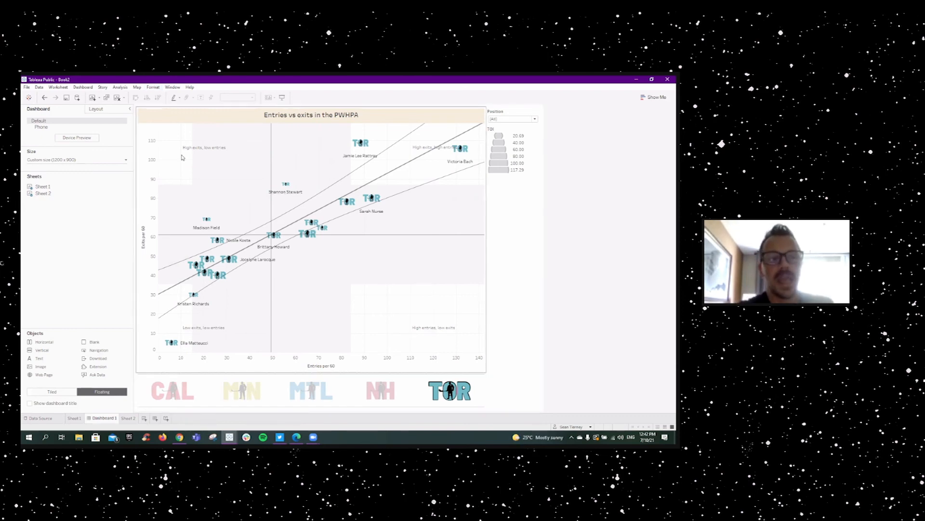
Set the workbook's default animation duration to 2.00 seconds (Very Slow)
left_click(151, 88)
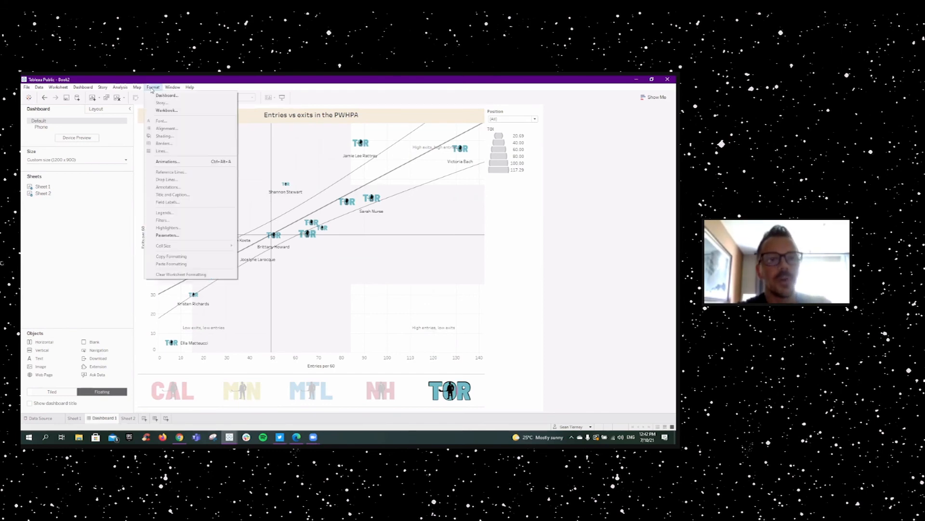
left_click(170, 162)
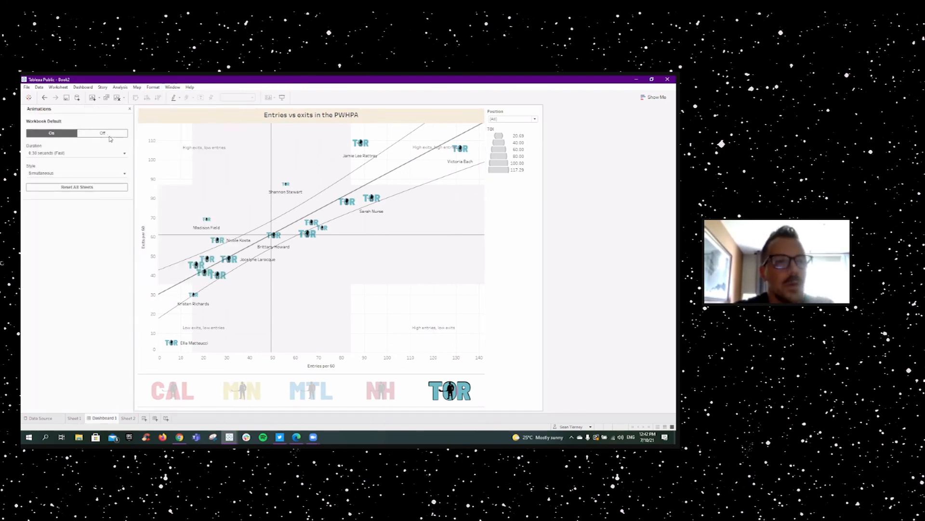
left_click(63, 153)
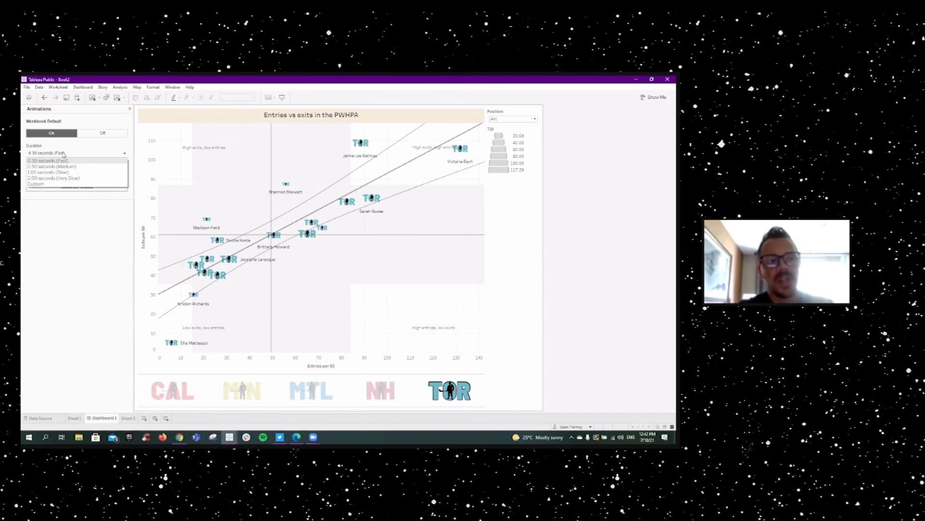
left_click(76, 177)
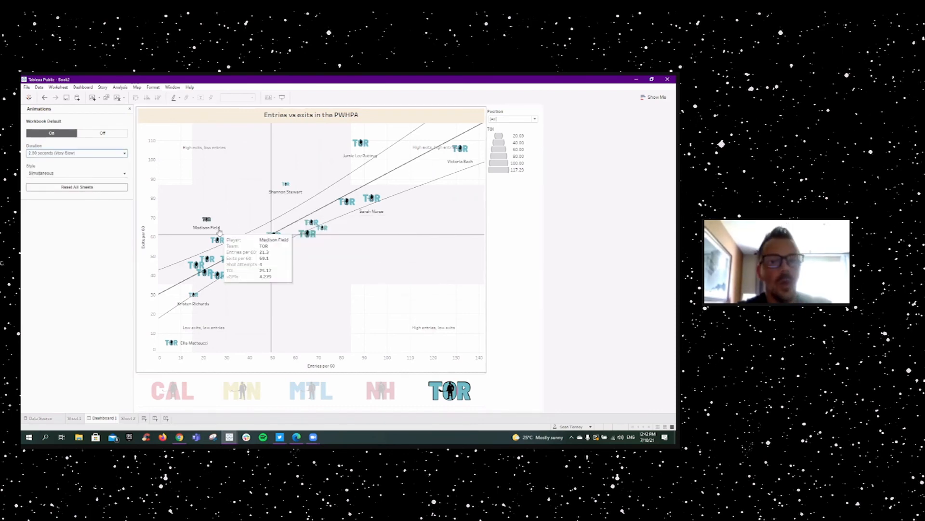
left_click(85, 248)
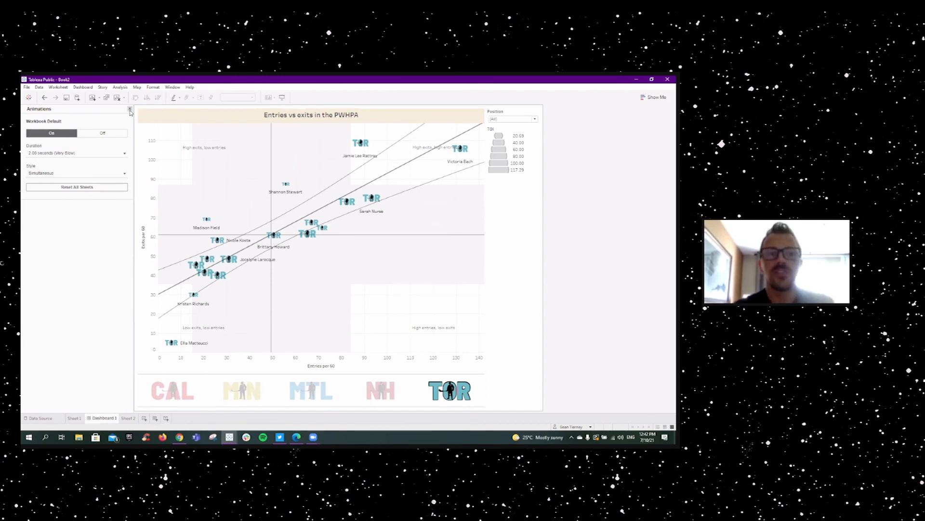
left_click(130, 109)
Filter the scatter plot by position D, by F and back to All to check the animated transitions
left_click(501, 119)
left_click(501, 132)
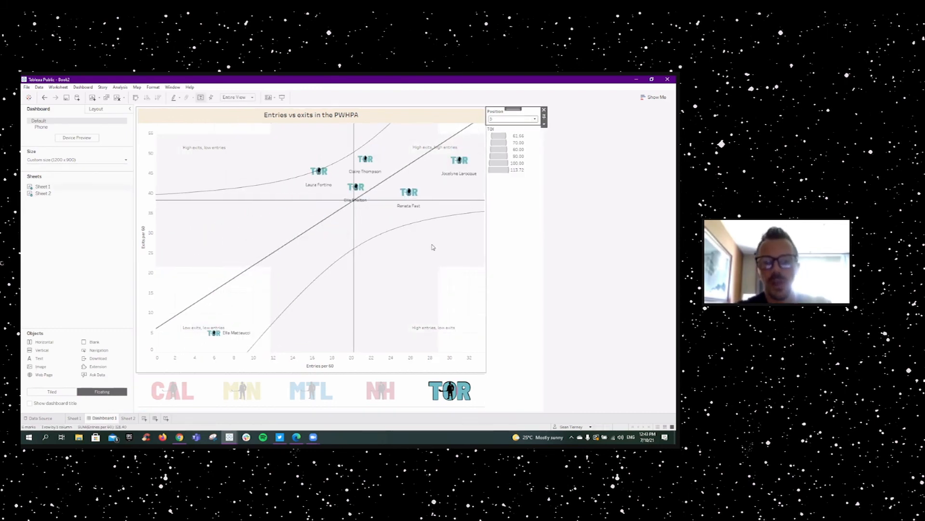
left_click(510, 119)
left_click(506, 139)
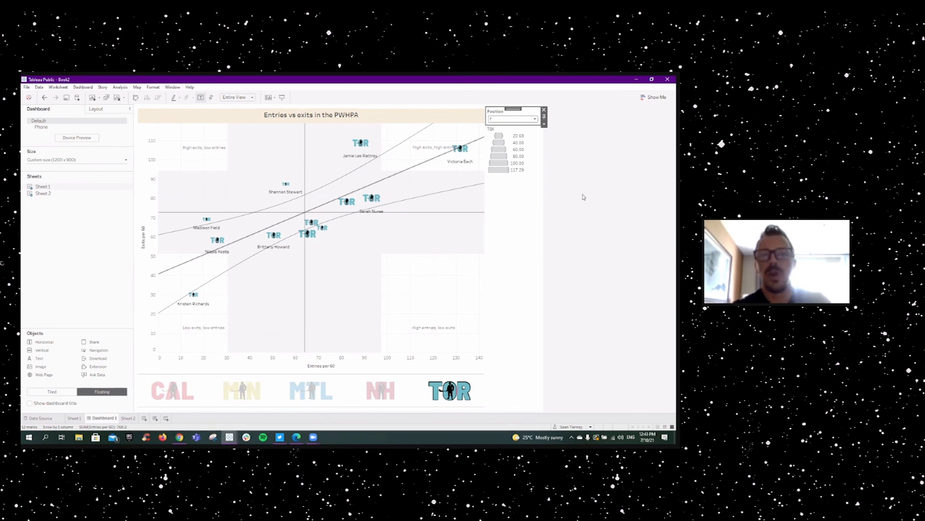
left_click(512, 119)
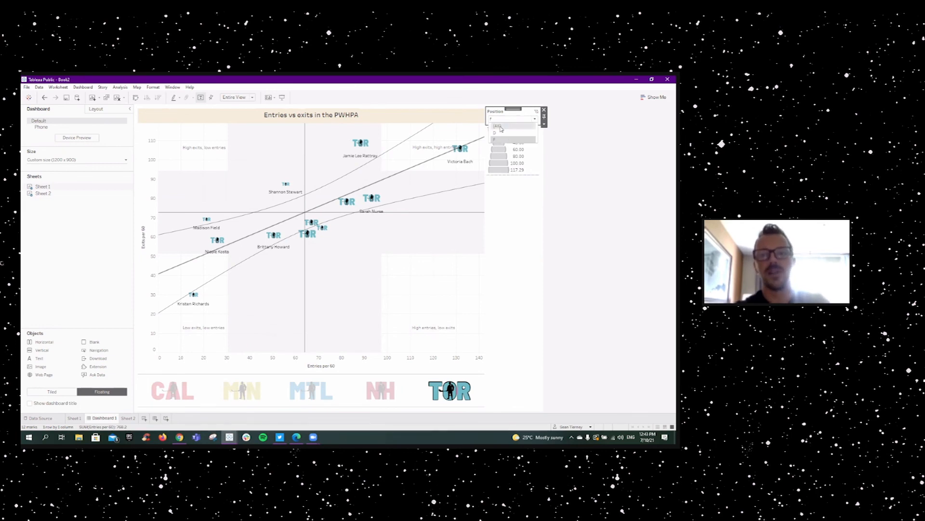
left_click(499, 126)
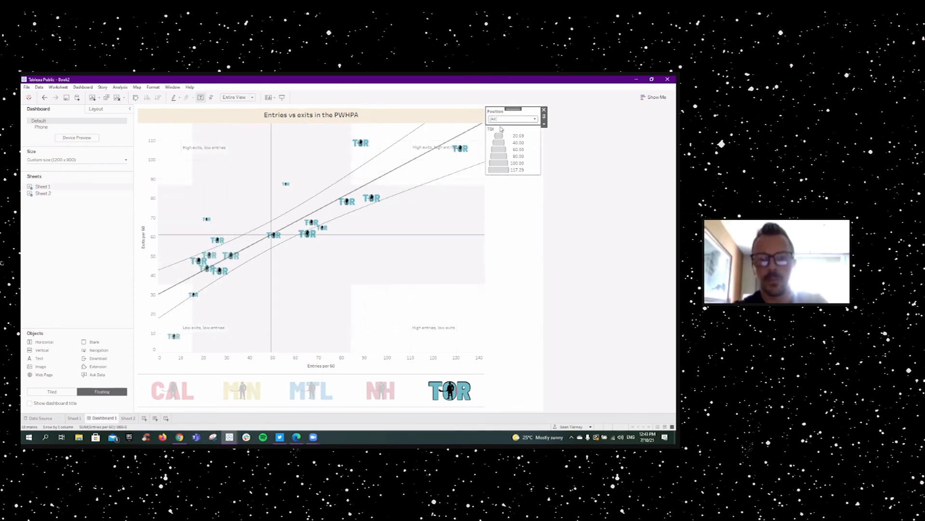
left_click(575, 184)
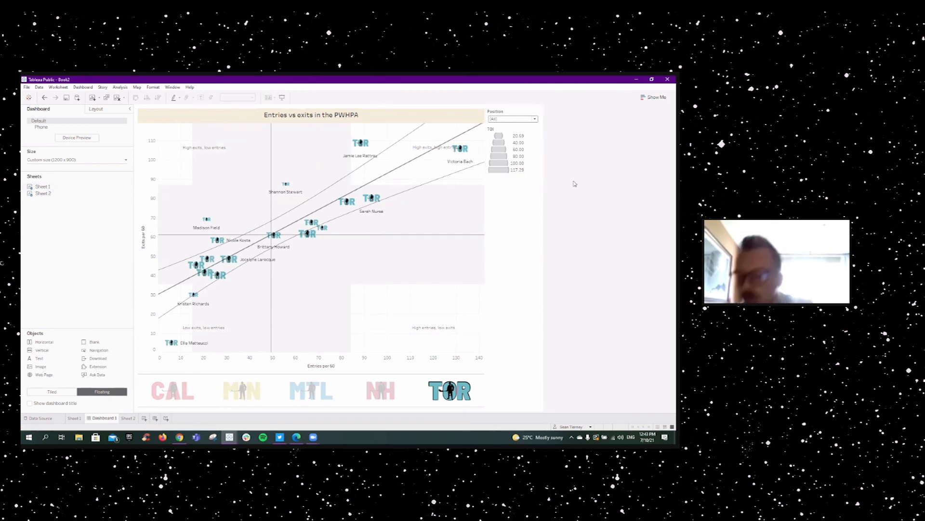
Clear the TOR team filter and publish the workbook to Tableau Public with the title "PWHPA tutorial"
left_click(455, 396)
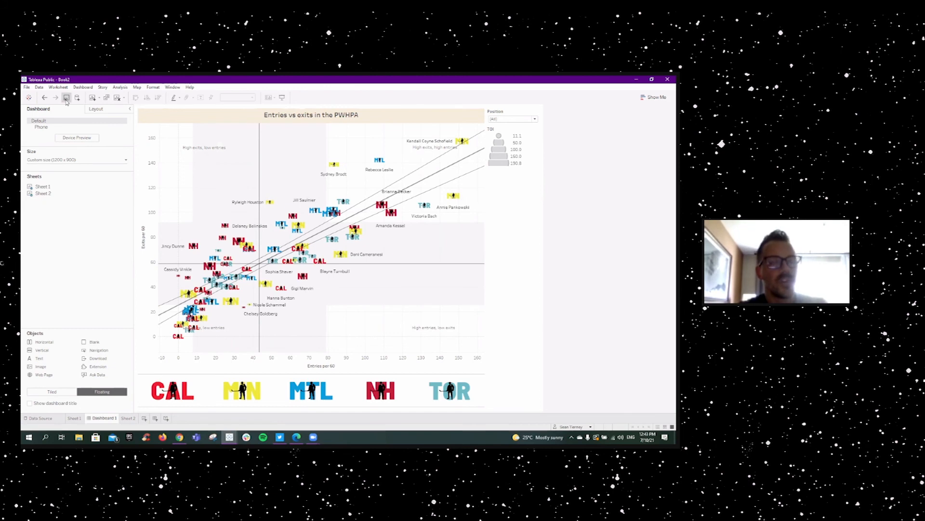
left_click(66, 98)
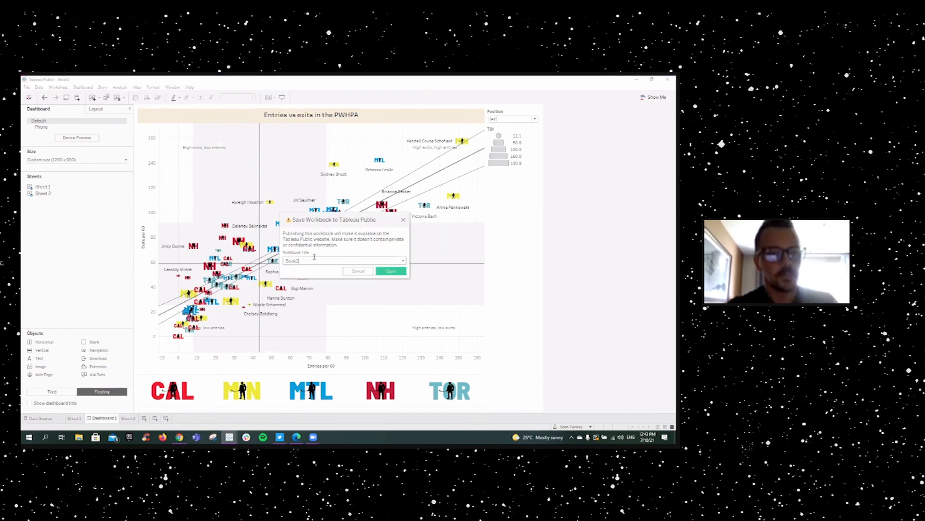
type("PWHP")
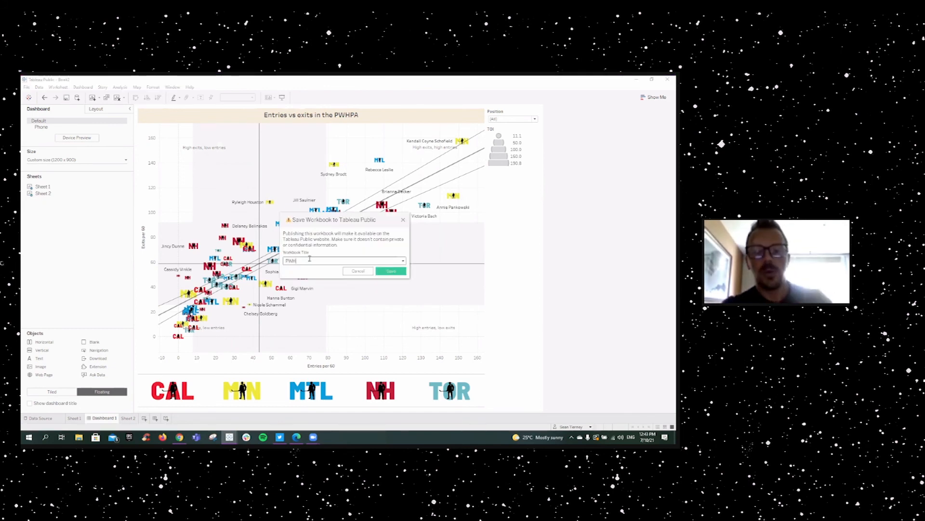
type("A tutorial")
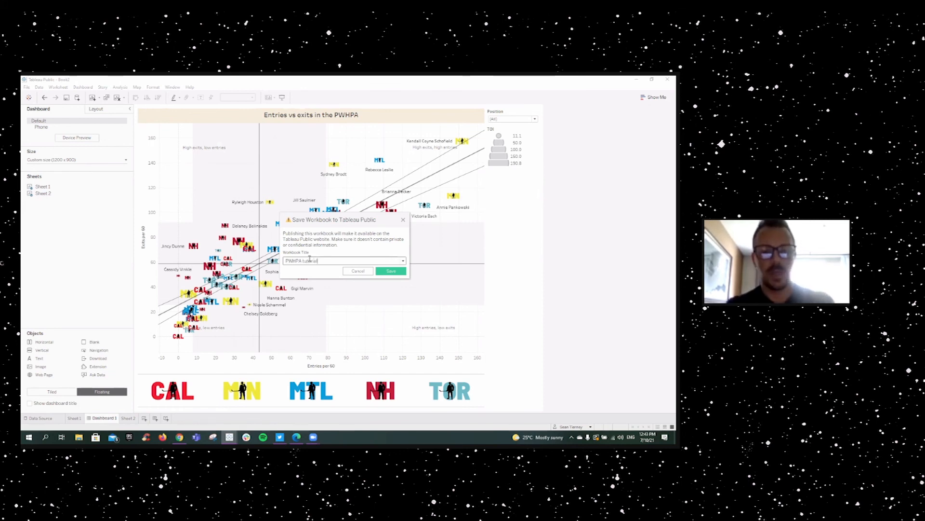
left_click(391, 271)
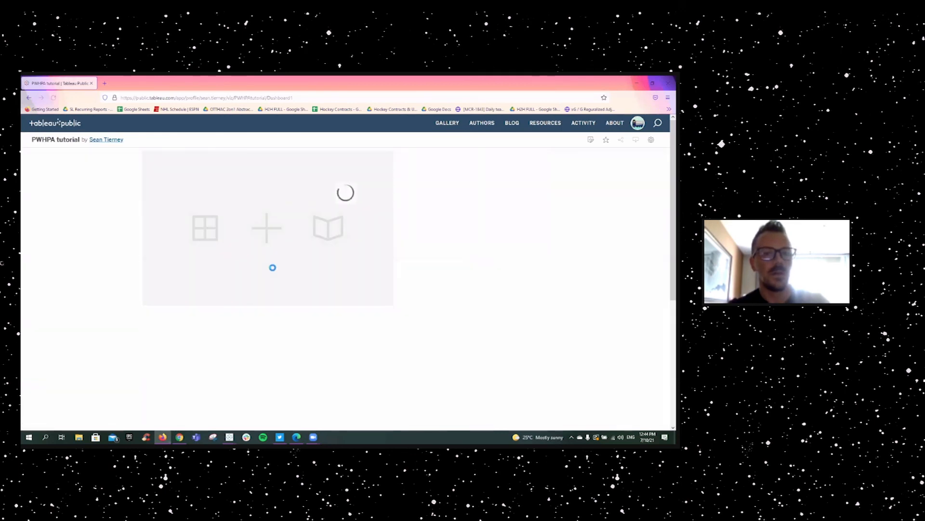
Check the published dashboard in the browser by filtering it with the MTL logo and clearing that filter
left_click(221, 99)
left_click(89, 268)
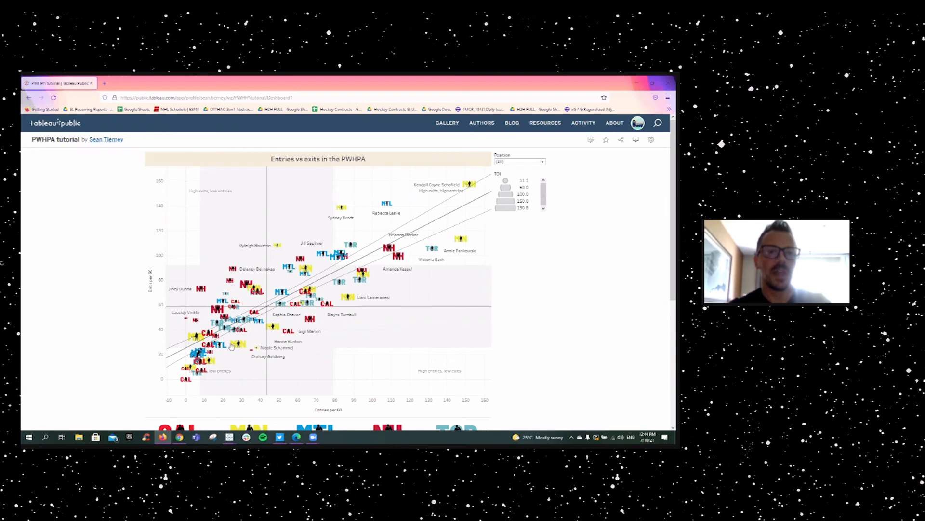
left_click(317, 429)
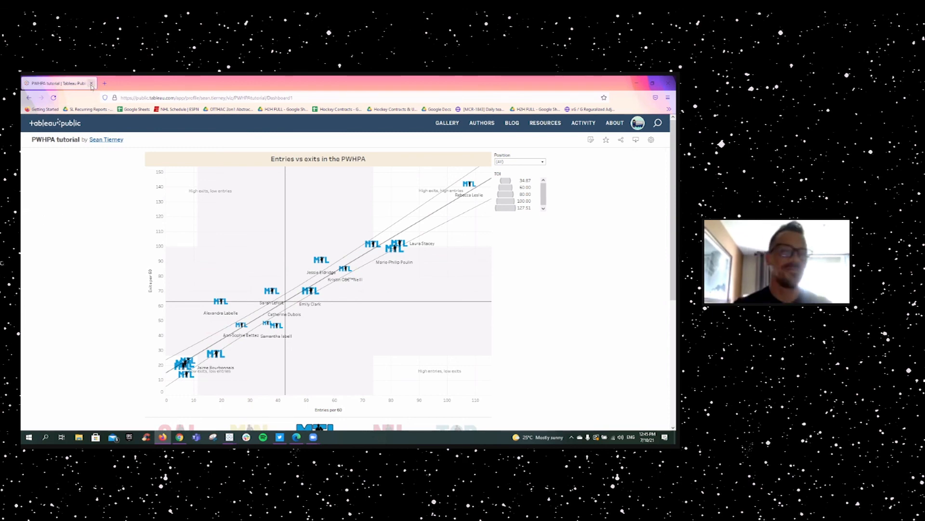
left_click(307, 415)
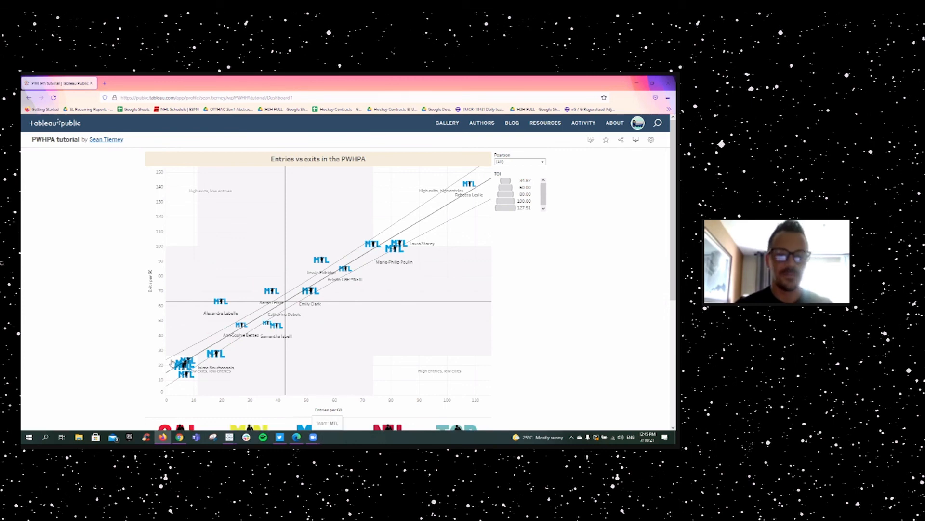